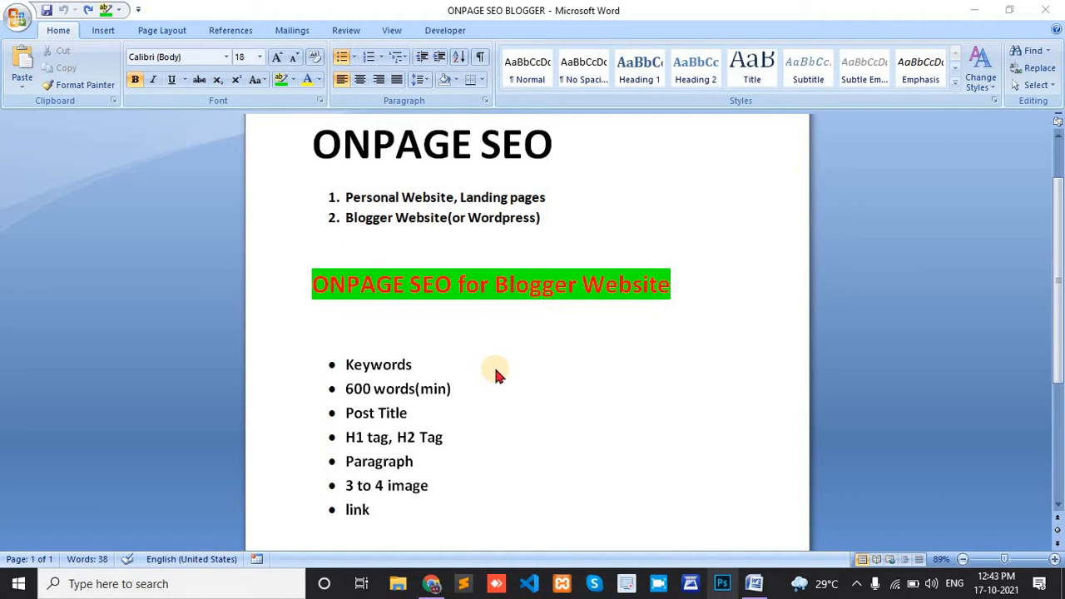
Create a new blank Word document and maximize its window.
{"action": "left_click", "coordinate": [16, 16]}
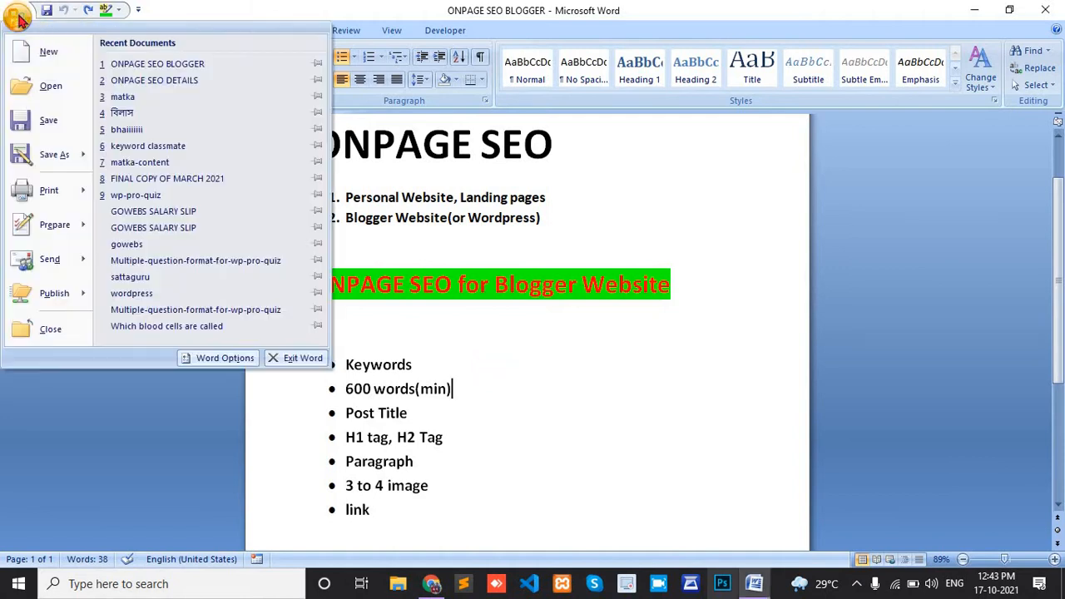
{"action": "left_click", "coordinate": [38, 56]}
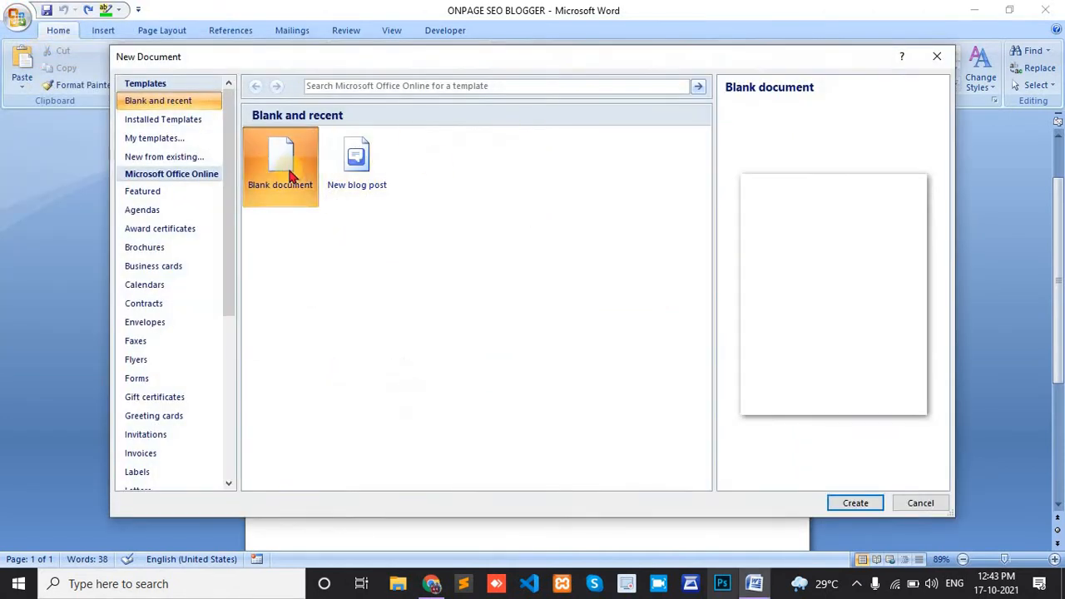
{"action": "left_click", "coordinate": [857, 504]}
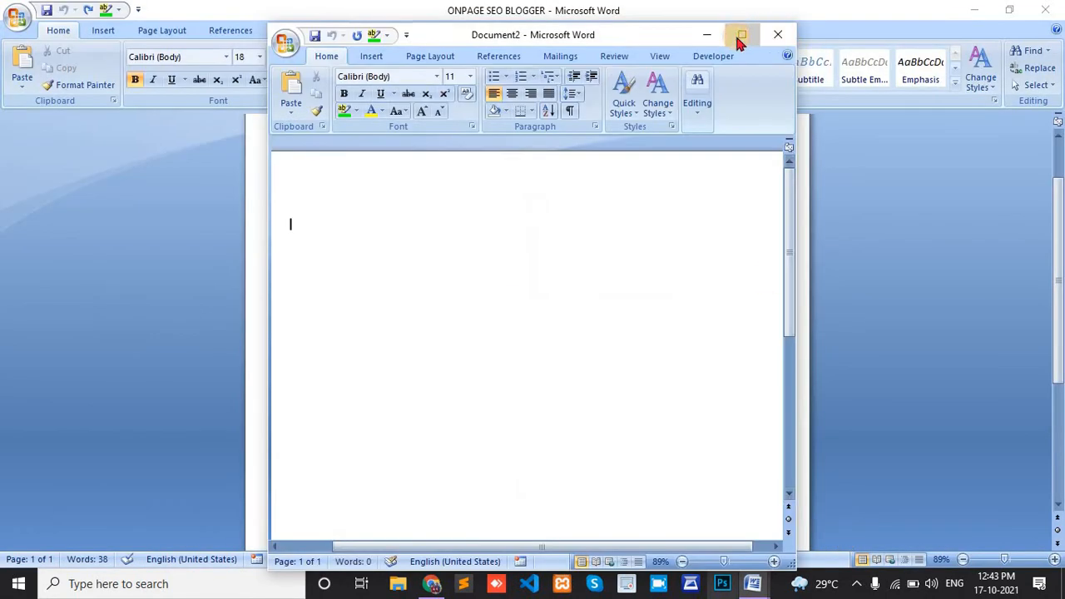
{"action": "left_click", "coordinate": [741, 36]}
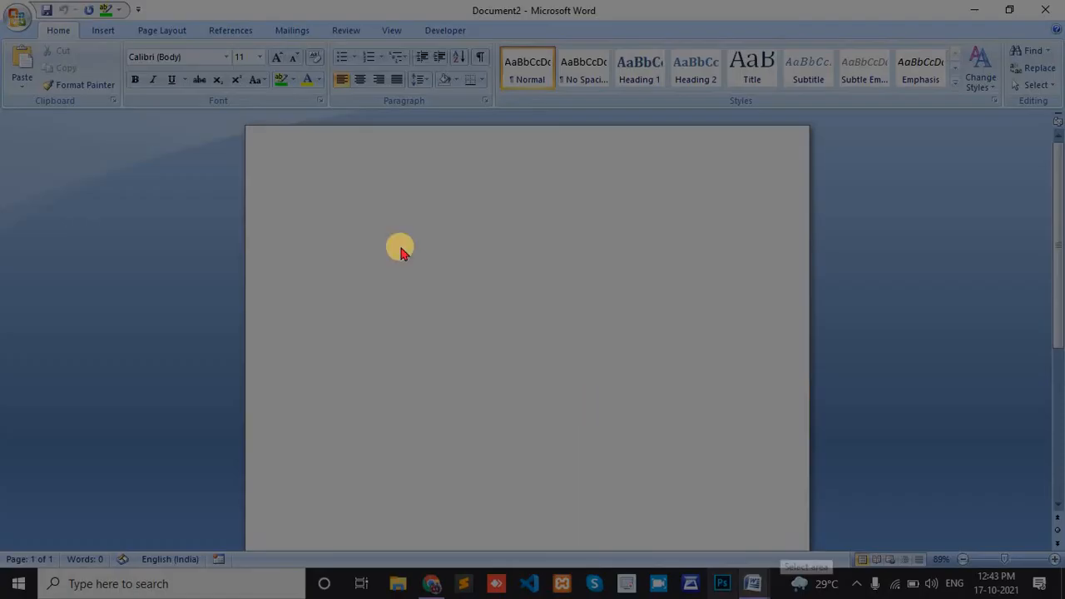
Start a screen capture with a selection of about 673x633 pixels covering the blank page.
{"action": "left_click_drag", "start_coordinate": [183, 73], "coordinate": [885, 596]}
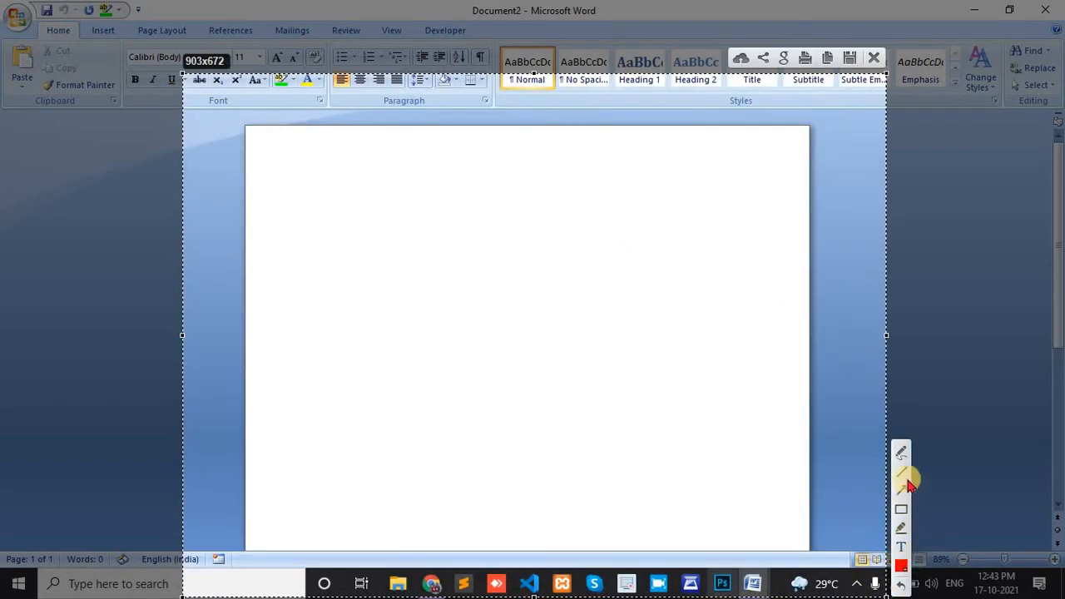
{"action": "left_click", "coordinate": [874, 59]}
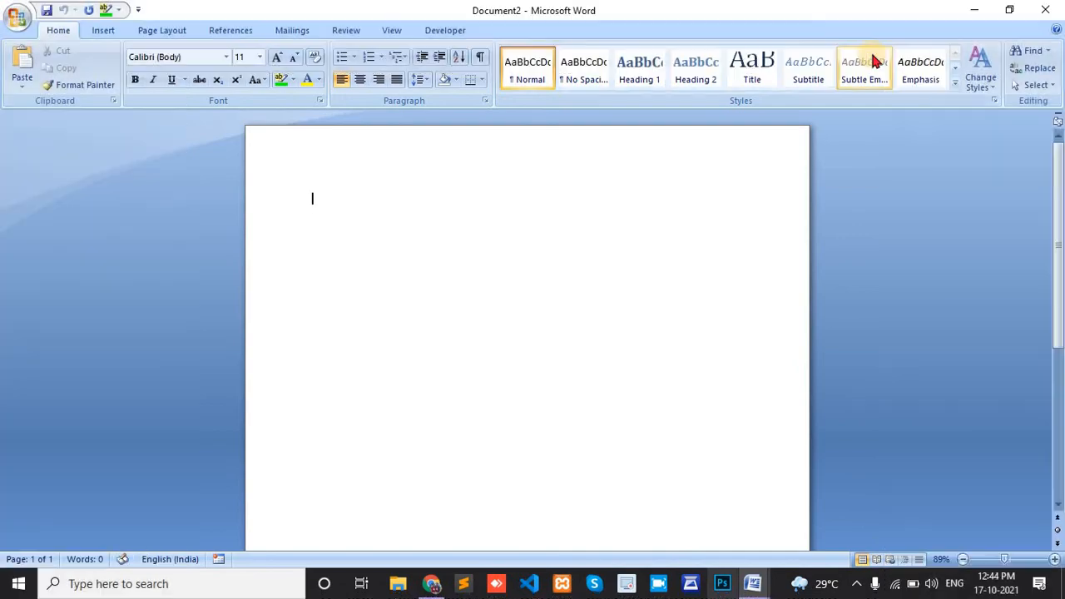
{"action": "key", "text": "Print"}
{"action": "left_click_drag", "start_coordinate": [55, 104], "coordinate": [581, 596]}
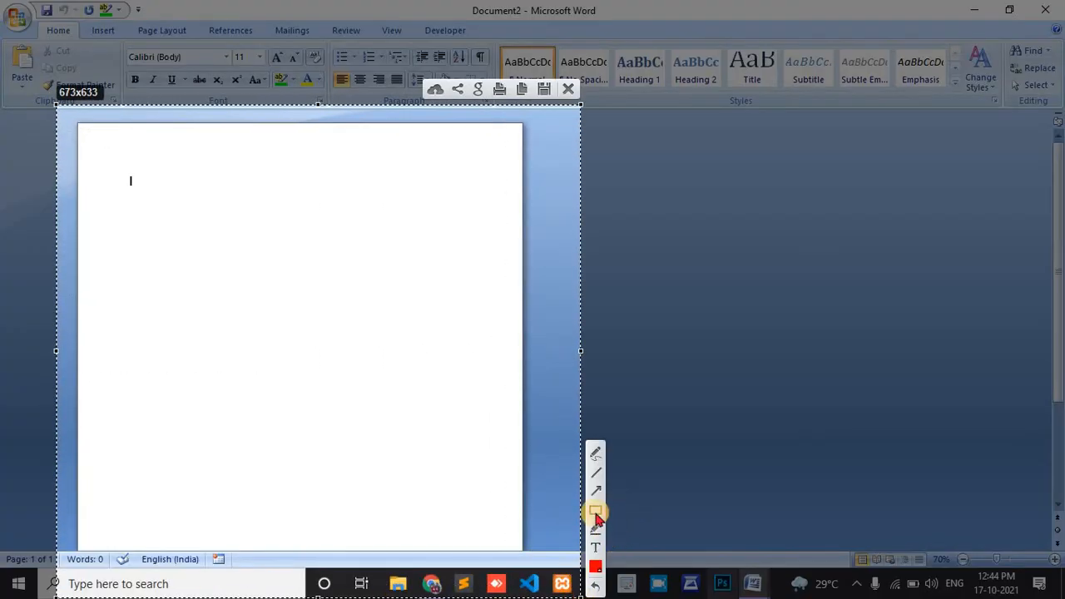
Draw a wide rectangle at the head of the captured page and label it "heading-h1".
{"action": "left_click", "coordinate": [596, 511]}
{"action": "left_click_drag", "start_coordinate": [194, 131], "coordinate": [372, 160]}
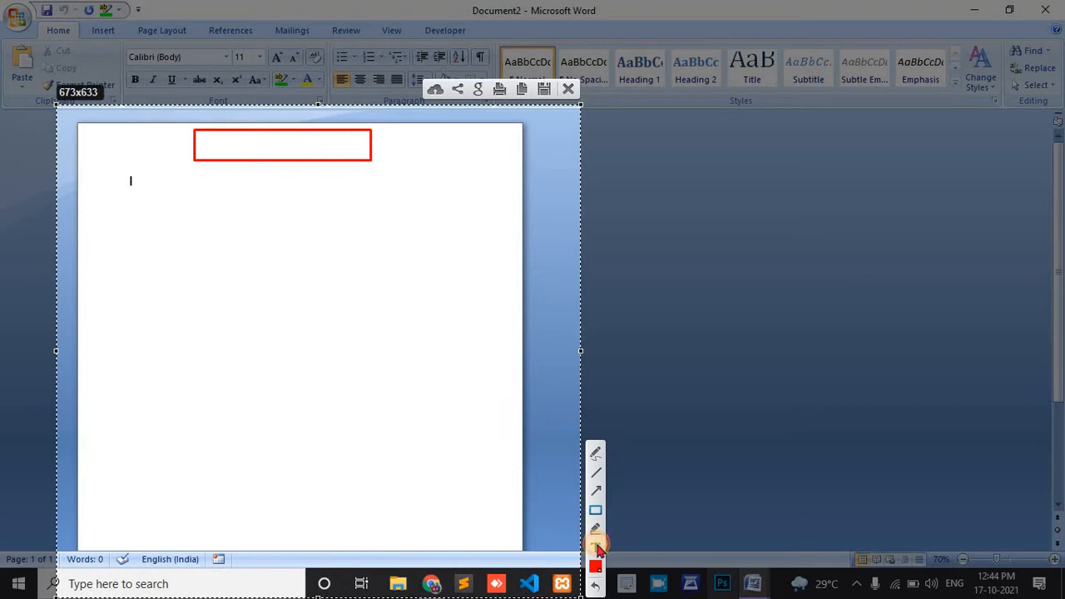
{"action": "left_click", "coordinate": [597, 548]}
{"action": "left_click", "coordinate": [249, 161]}
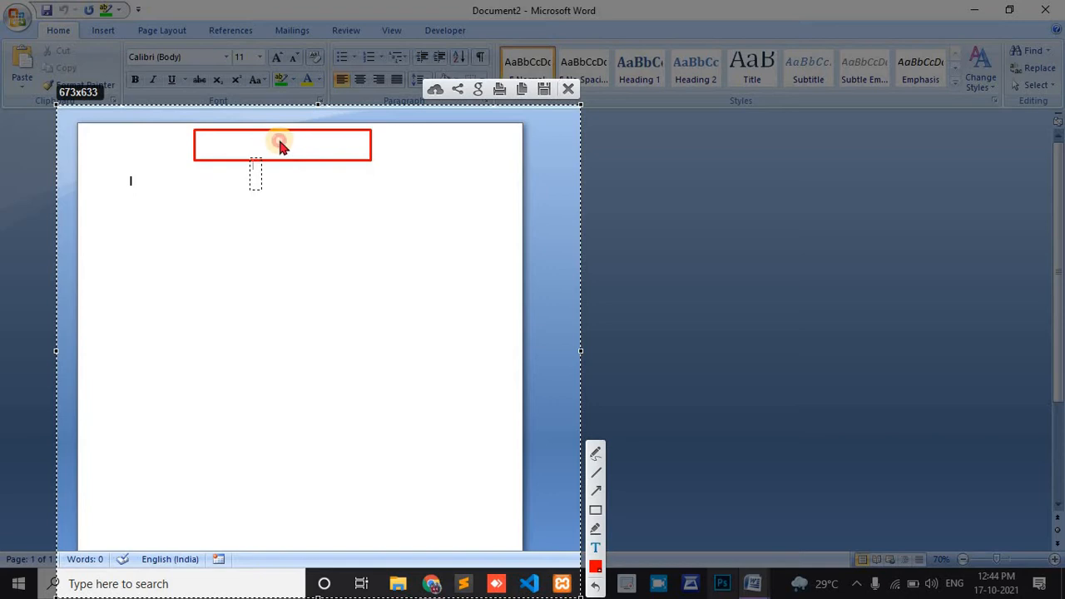
{"action": "left_click", "coordinate": [280, 141]}
{"action": "left_click", "coordinate": [248, 134]}
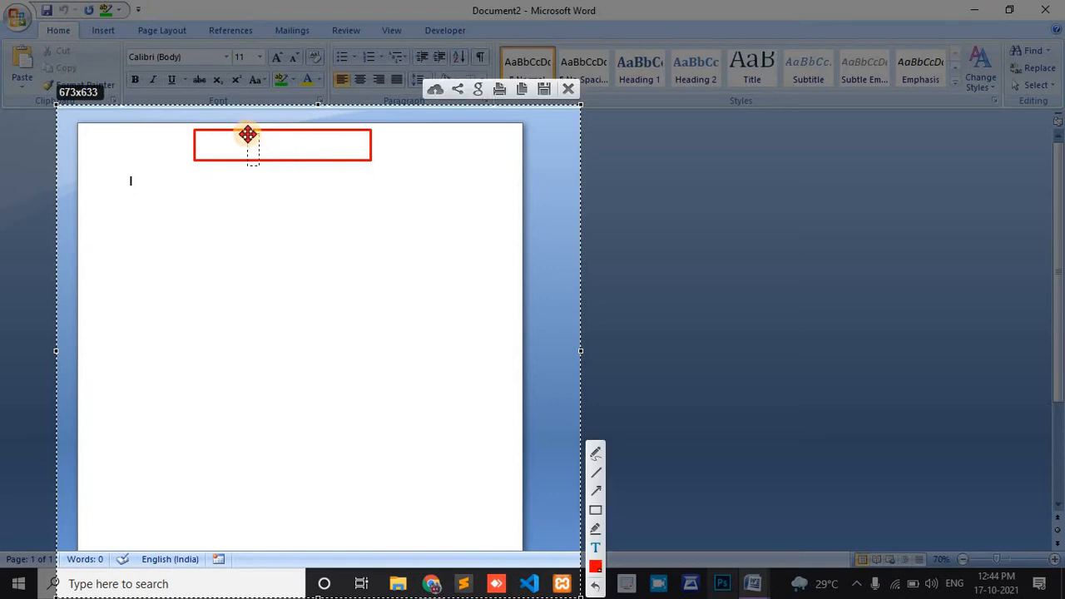
{"action": "type", "text": "heading"}
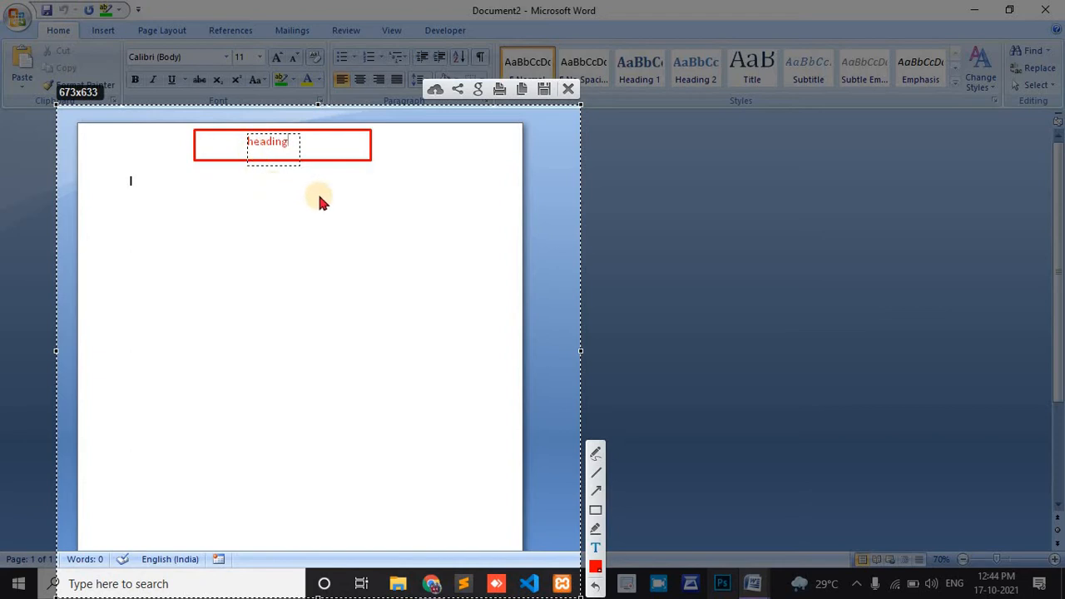
{"action": "type", "text": "-h1"}
Draw a square box beneath the heading-h1 rectangle and label it "image".
{"action": "left_click", "coordinate": [597, 509]}
{"action": "mouse_move", "coordinate": [230, 176]}
{"action": "left_mouse_down"}
{"action": "mouse_move", "coordinate": [235, 208]}
{"action": "mouse_move", "coordinate": [297, 228]}
{"action": "mouse_move", "coordinate": [310, 257]}
{"action": "left_mouse_up"}
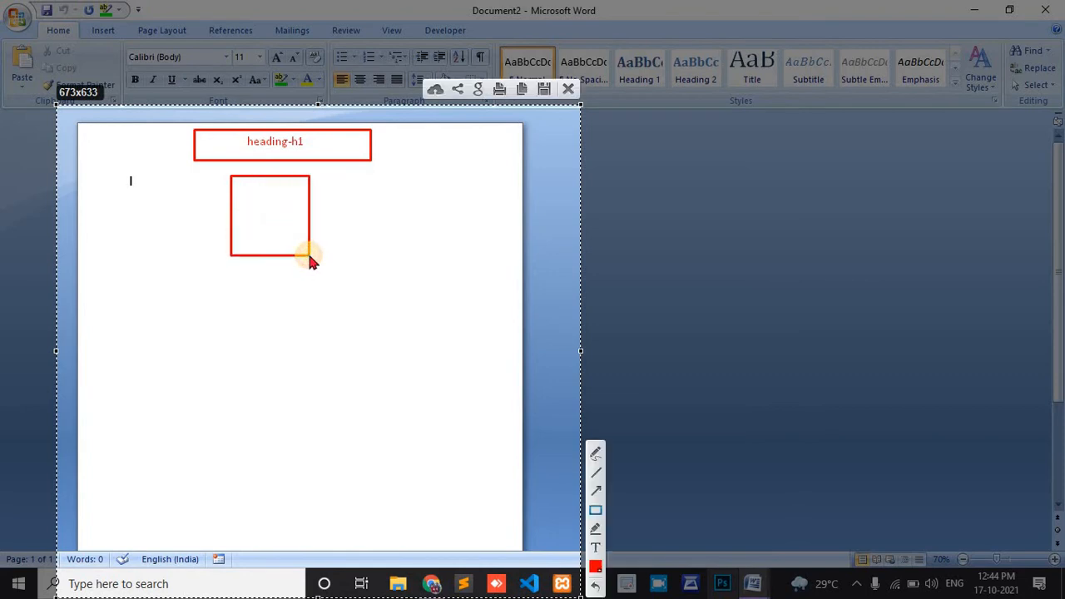
{"action": "left_click", "coordinate": [595, 546]}
{"action": "left_click", "coordinate": [257, 202]}
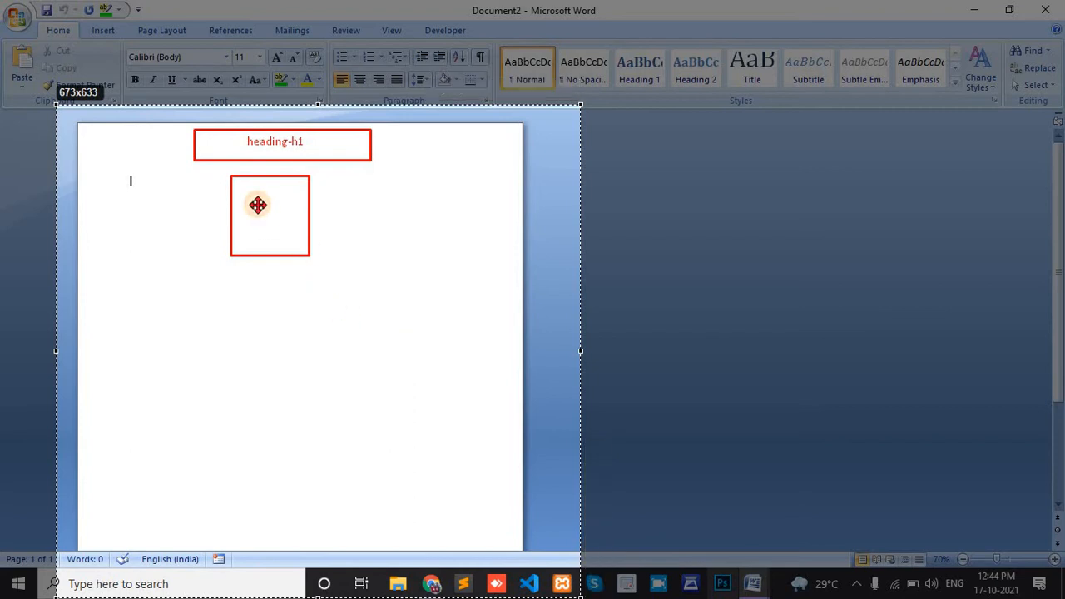
{"action": "type", "text": "image"}
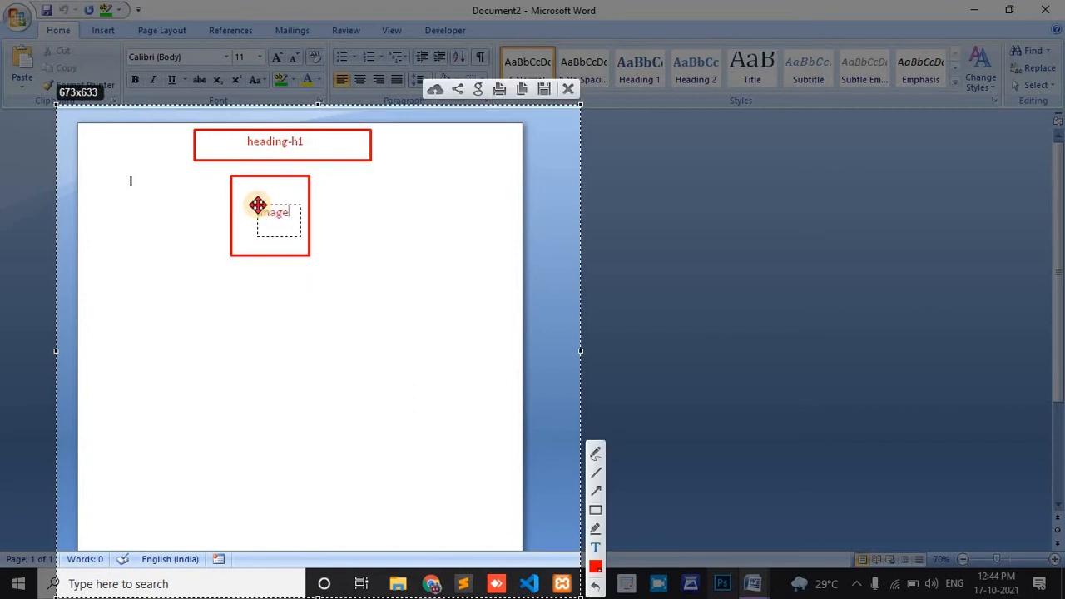
Draw a wide rectangle beneath the image box and label it "para".
{"action": "left_click", "coordinate": [595, 511]}
{"action": "mouse_move", "coordinate": [172, 268]}
{"action": "left_mouse_down"}
{"action": "mouse_move", "coordinate": [235, 305]}
{"action": "mouse_move", "coordinate": [410, 314]}
{"action": "left_mouse_up"}
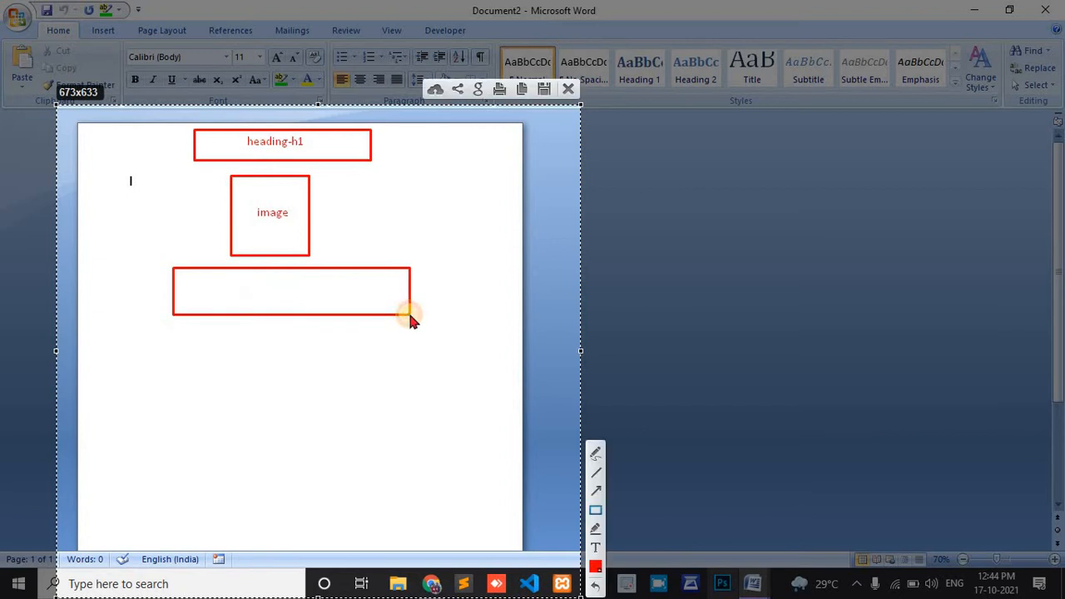
{"action": "left_click", "coordinate": [596, 546]}
{"action": "left_click", "coordinate": [259, 285]}
{"action": "type", "text": "para"}
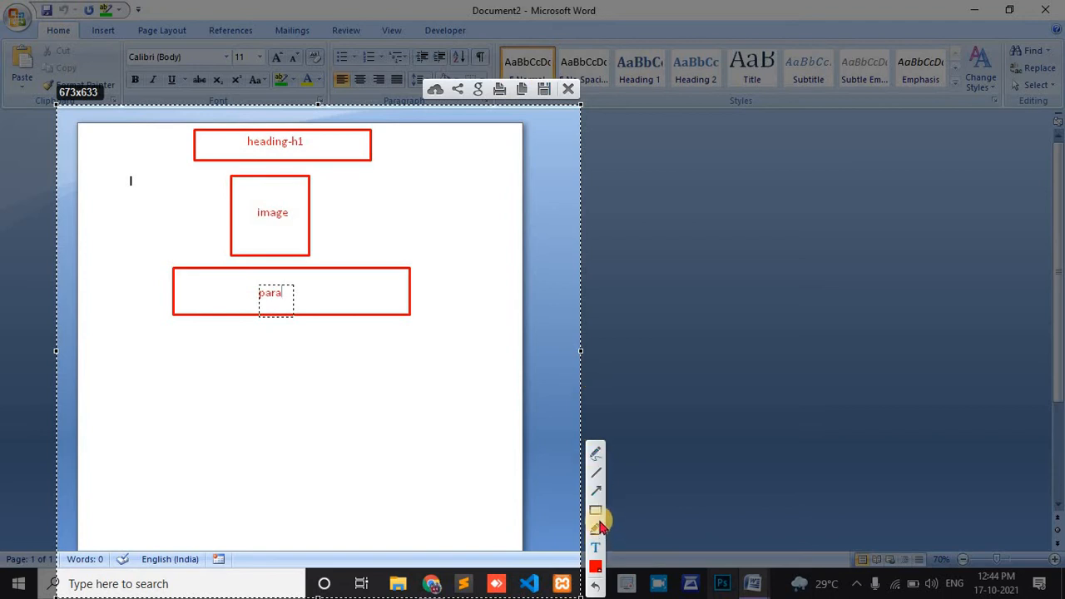
Draw a narrow rectangle beneath the para box and label it "h2".
{"action": "left_click", "coordinate": [596, 512]}
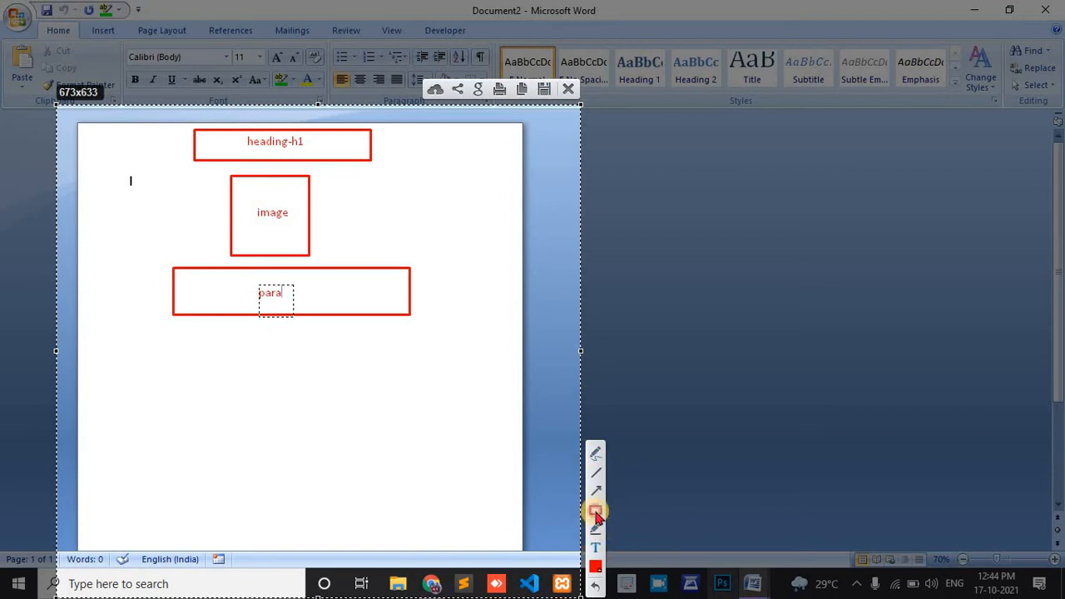
{"action": "left_click_drag", "start_coordinate": [227, 331], "coordinate": [376, 356]}
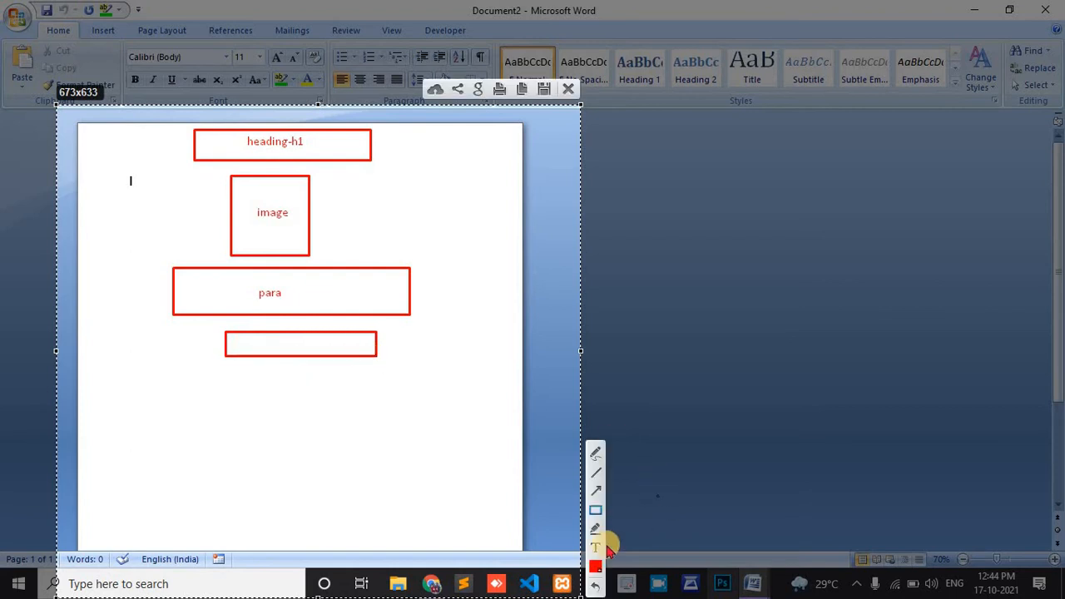
{"action": "left_click", "coordinate": [264, 342]}
{"action": "type", "text": "h2"}
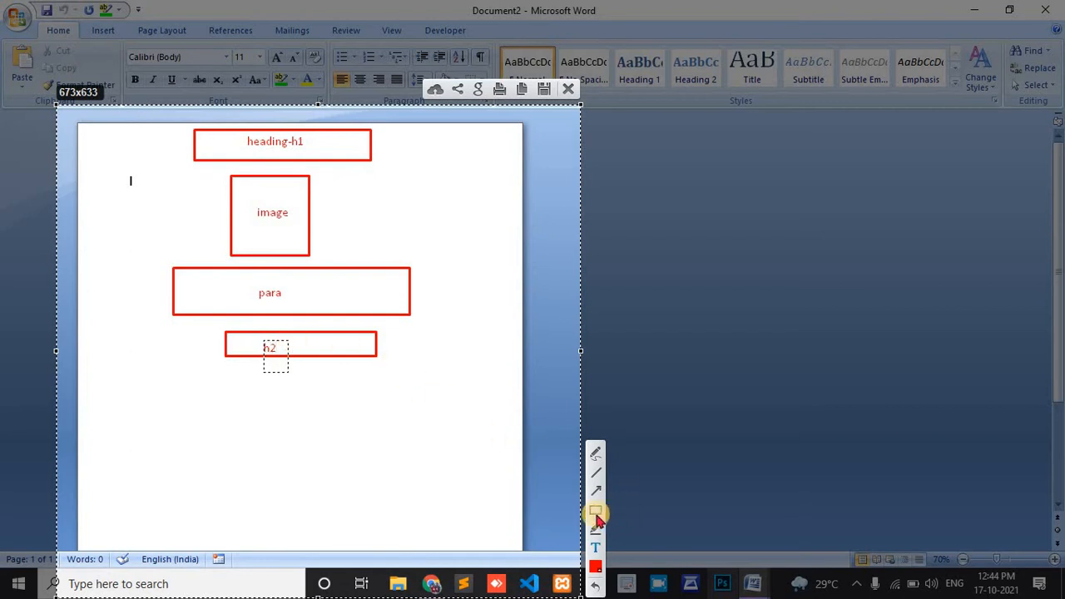
Draw a wide rectangle beneath the h2 box and label it "para and image".
{"action": "left_click", "coordinate": [596, 511]}
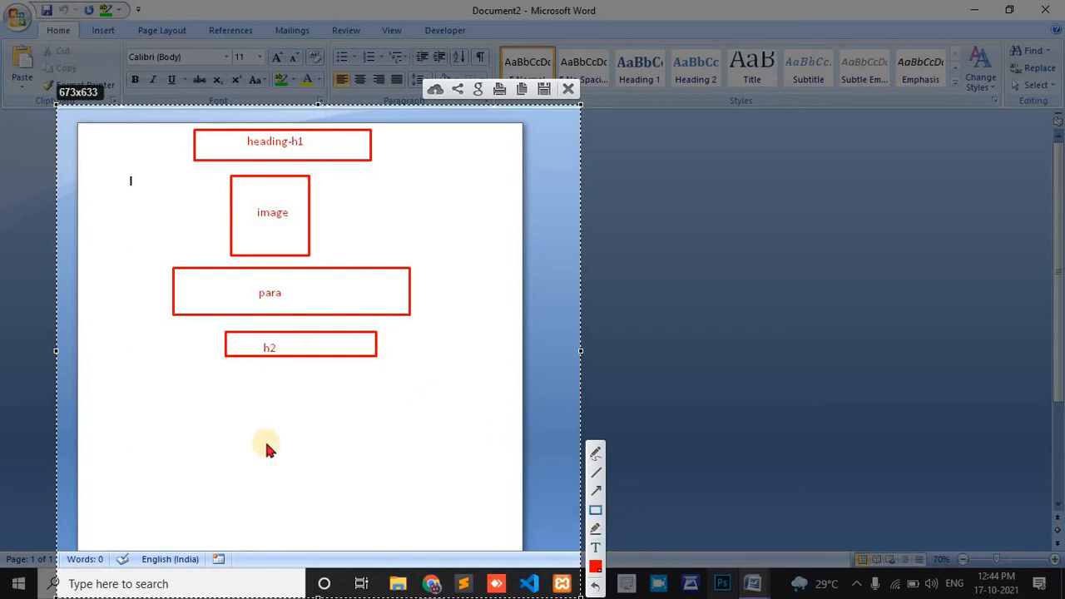
{"action": "left_click_drag", "start_coordinate": [162, 372], "coordinate": [434, 407]}
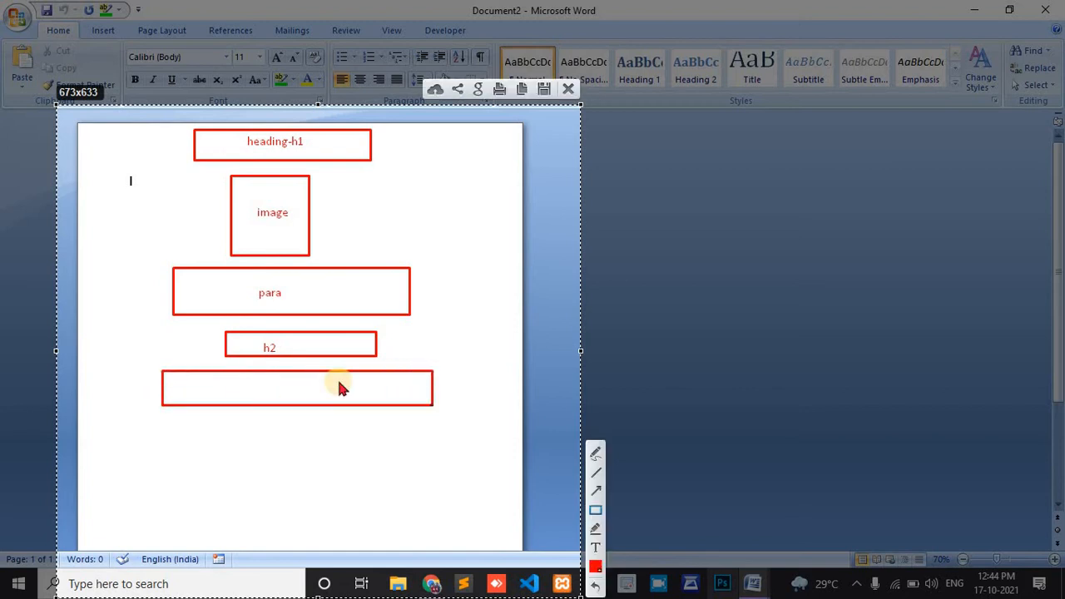
{"action": "left_click", "coordinate": [596, 548]}
{"action": "left_click", "coordinate": [248, 391]}
{"action": "type", "text": "para"}
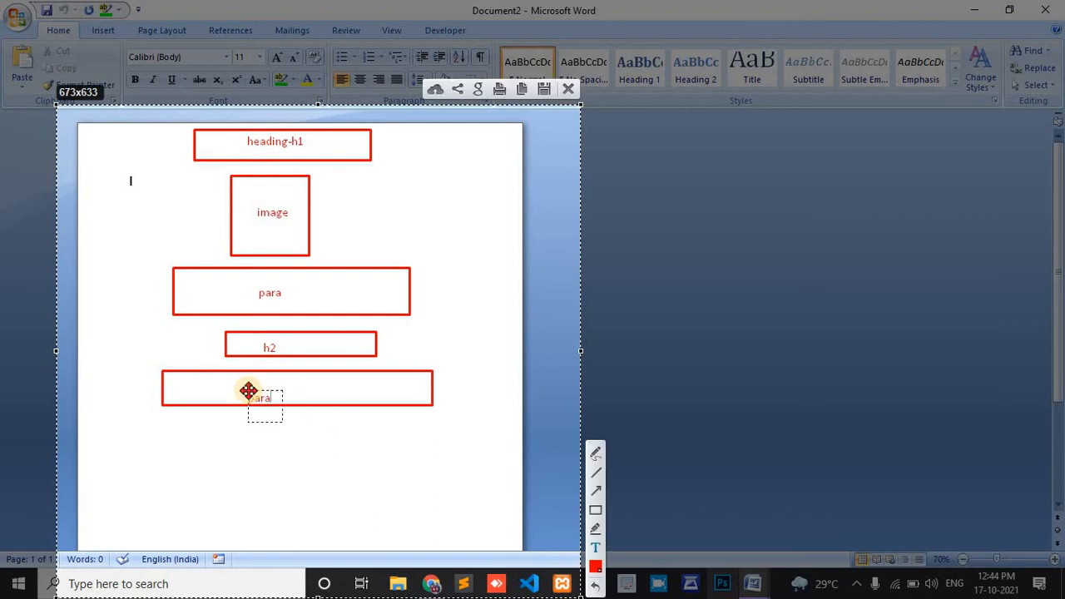
{"action": "type", "text": " and image"}
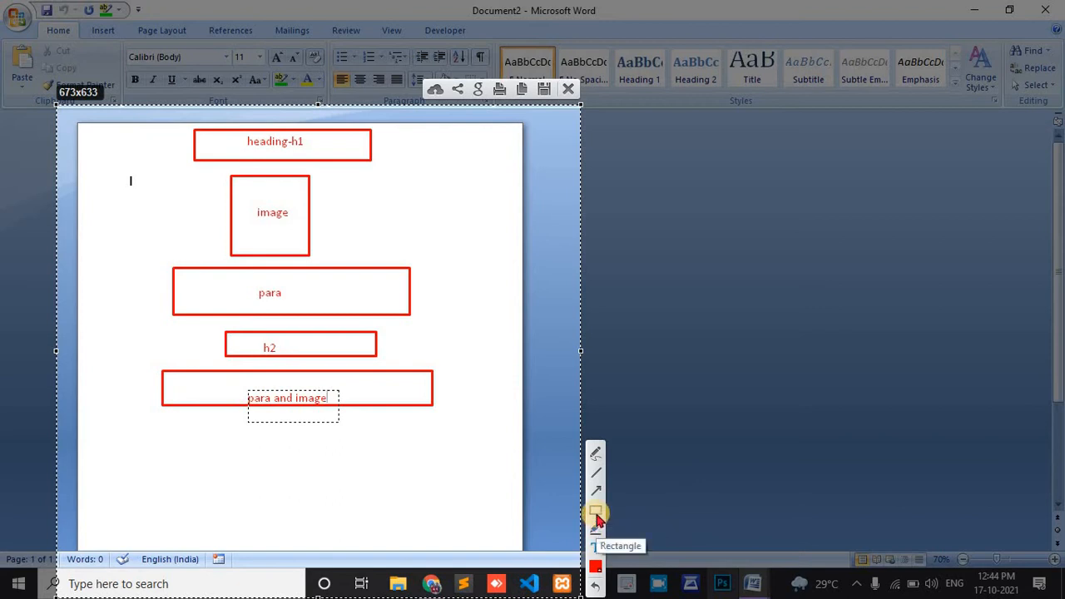
Draw a thin rectangle beneath the "para and image" box and label it "h3/ sub head".
{"action": "left_click", "coordinate": [597, 514]}
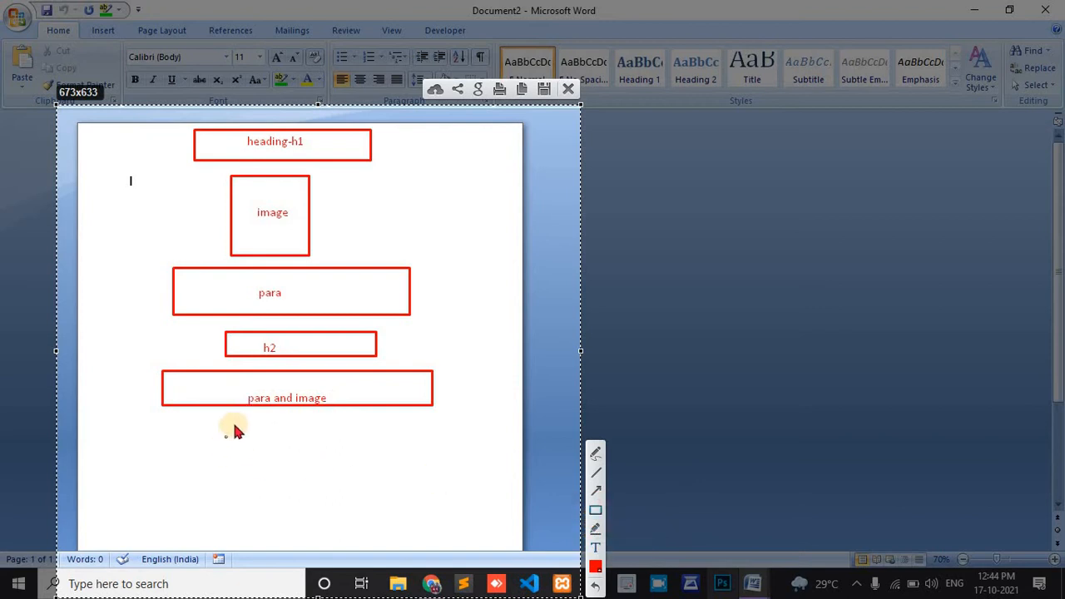
{"action": "left_click_drag", "start_coordinate": [236, 425], "coordinate": [397, 440]}
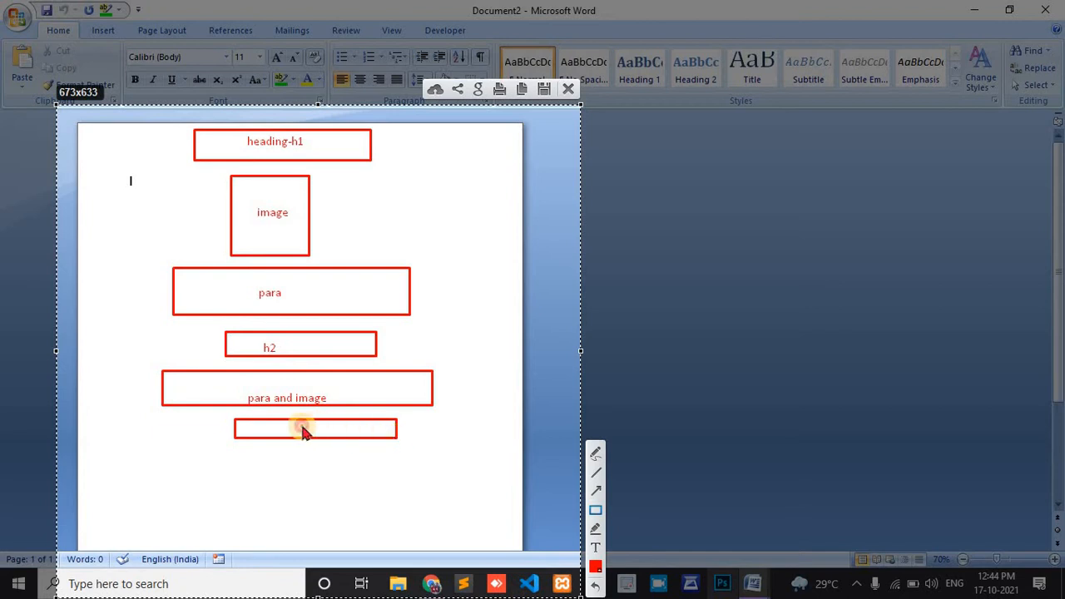
{"action": "left_click", "coordinate": [597, 548]}
{"action": "left_click", "coordinate": [267, 429]}
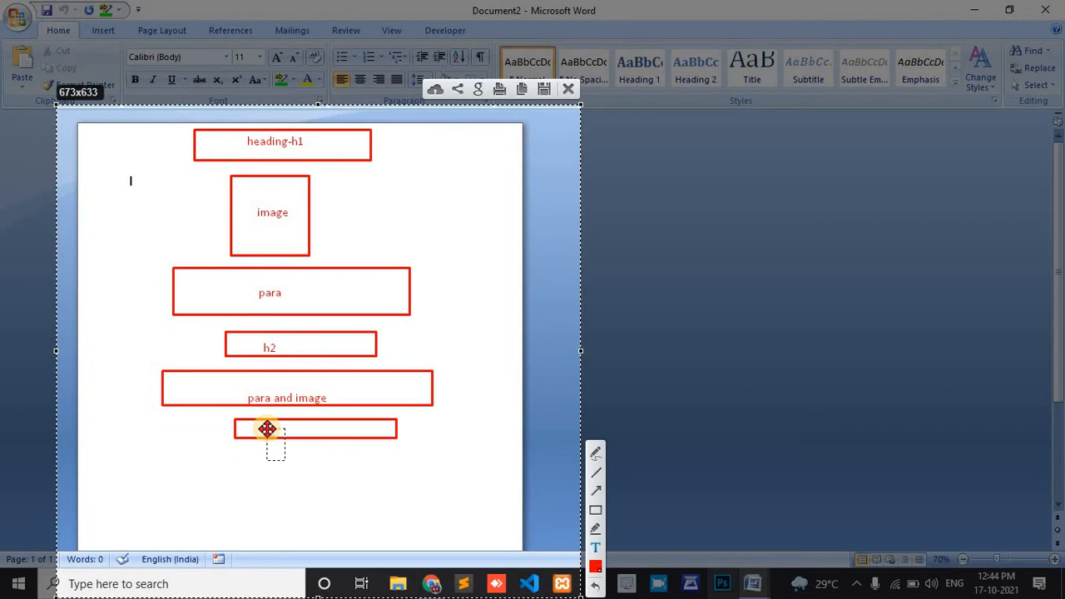
{"action": "type", "text": "h3/ sub head"}
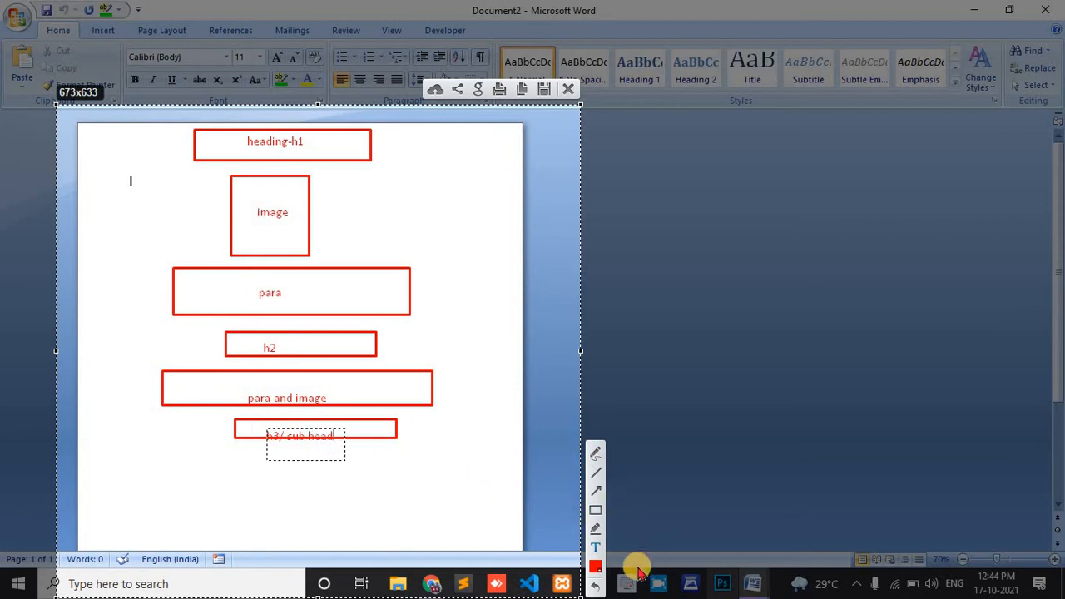
Draw a box labelled "imag" beneath the "h3/ sub head" rectangle and add a wide unlabelled rectangle directly below it.
{"action": "left_click", "coordinate": [596, 509]}
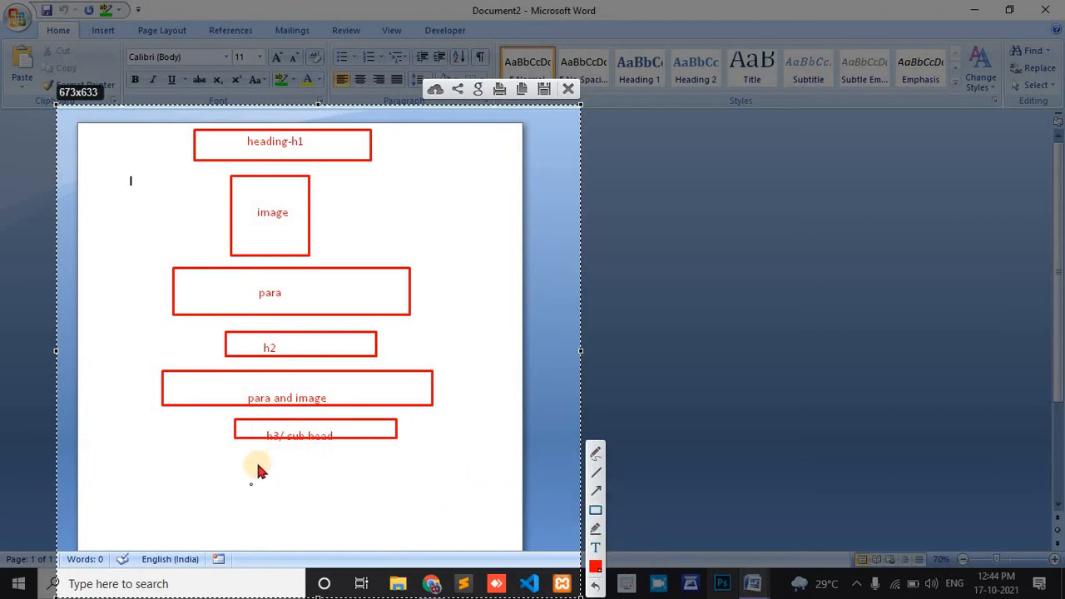
{"action": "mouse_move", "coordinate": [257, 452]}
{"action": "left_mouse_down"}
{"action": "mouse_move", "coordinate": [292, 475]}
{"action": "mouse_move", "coordinate": [328, 533]}
{"action": "left_mouse_up"}
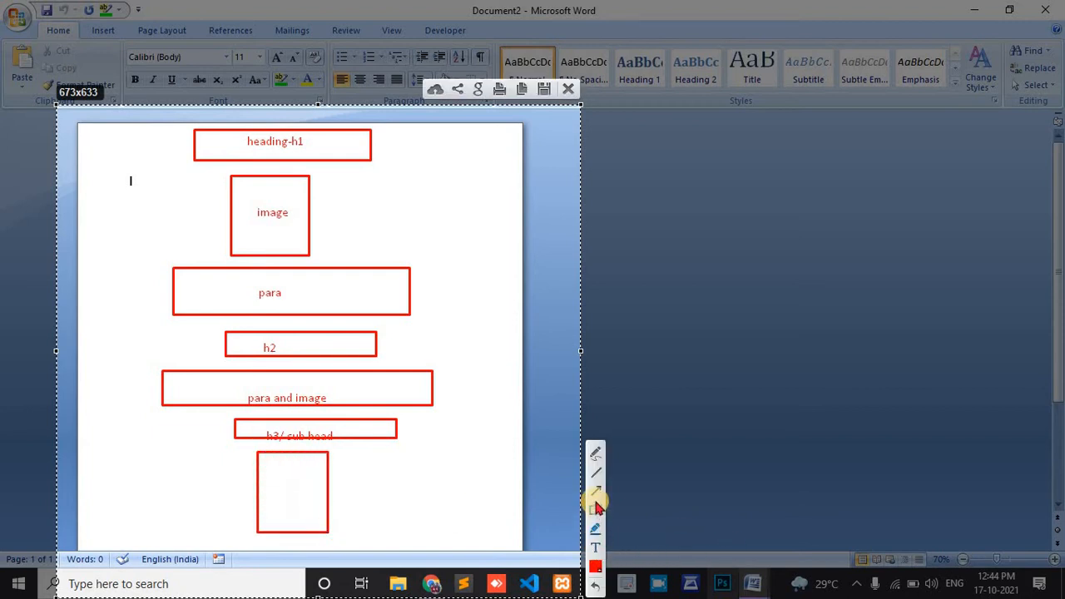
{"action": "left_click", "coordinate": [595, 547]}
{"action": "left_click", "coordinate": [291, 494]}
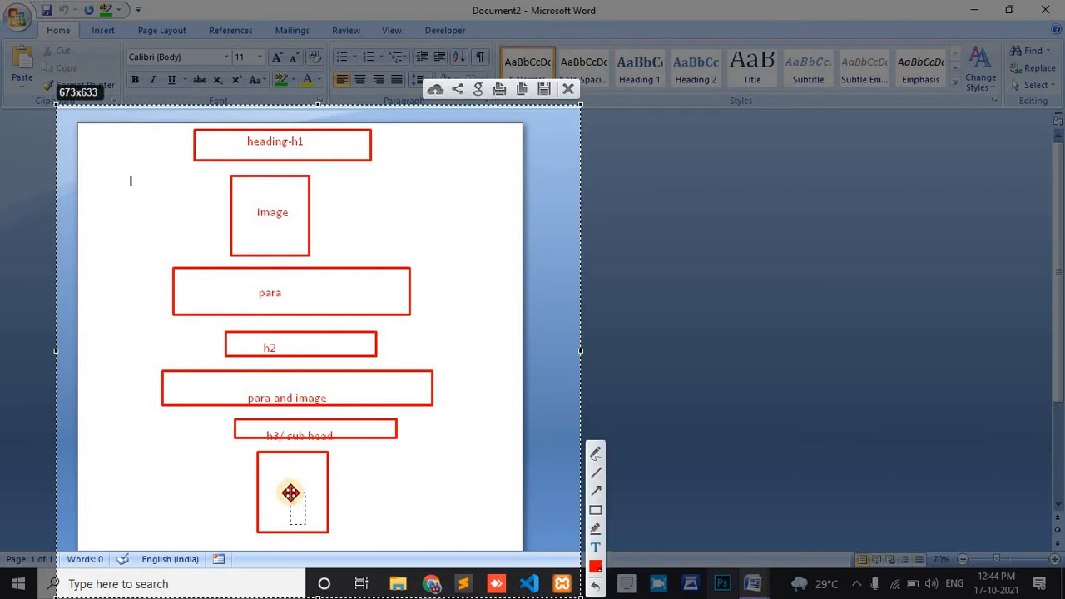
{"action": "type", "text": "imag"}
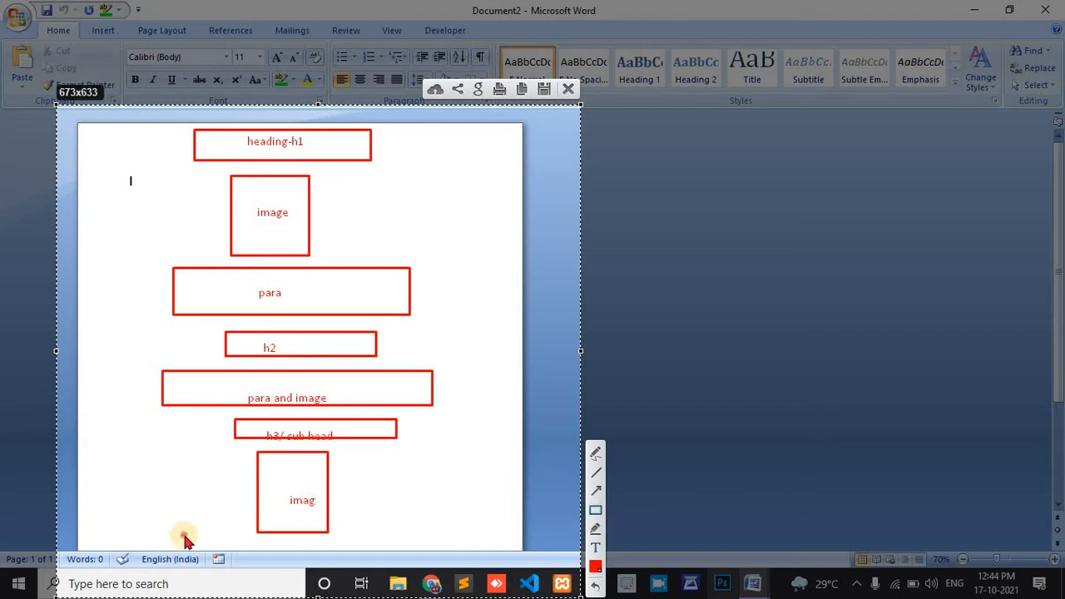
{"action": "mouse_move", "coordinate": [183, 535]}
{"action": "left_mouse_down"}
{"action": "mouse_move", "coordinate": [292, 565]}
{"action": "mouse_move", "coordinate": [425, 566]}
{"action": "left_mouse_up"}
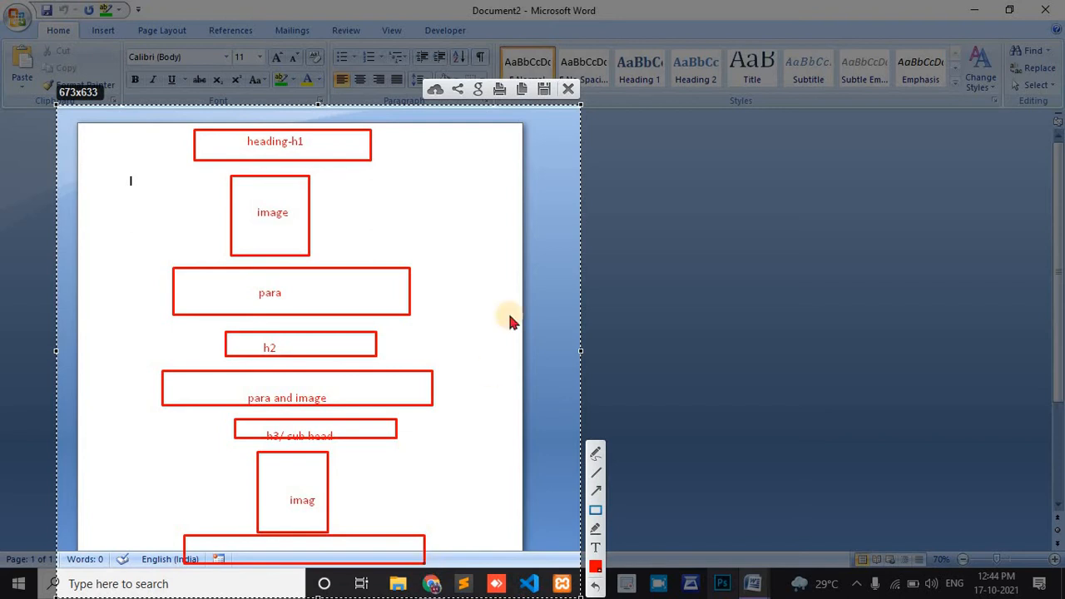
Close the annotated screen capture without saving and switch back to the ONPAGE SEO BLOGGER document.
{"action": "left_click", "coordinate": [569, 93]}
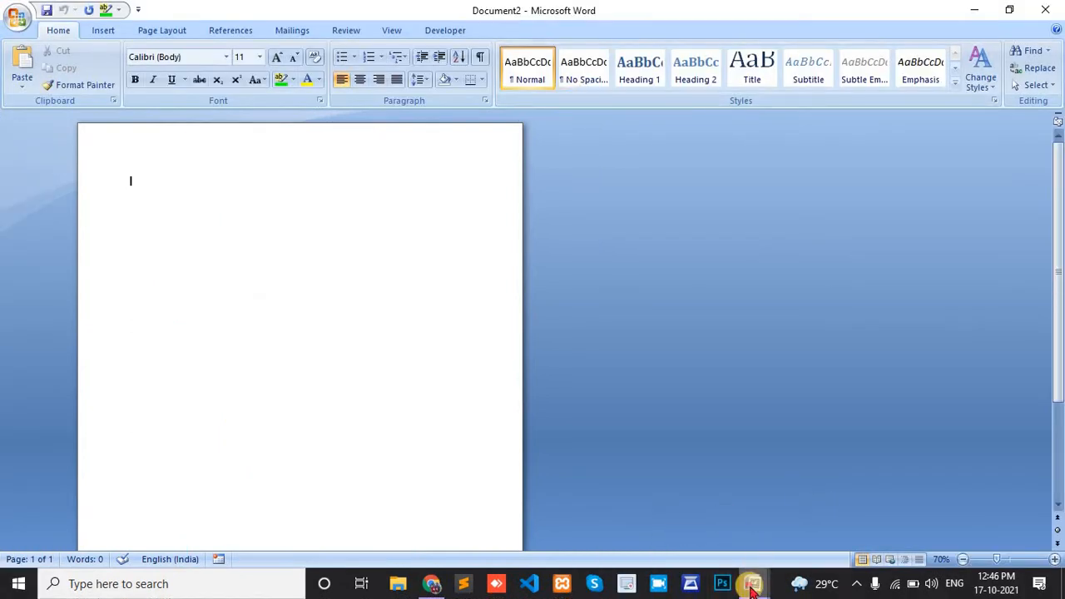
{"action": "mouse_move", "coordinate": [752, 588]}
{"action": "left_click", "coordinate": [662, 507]}
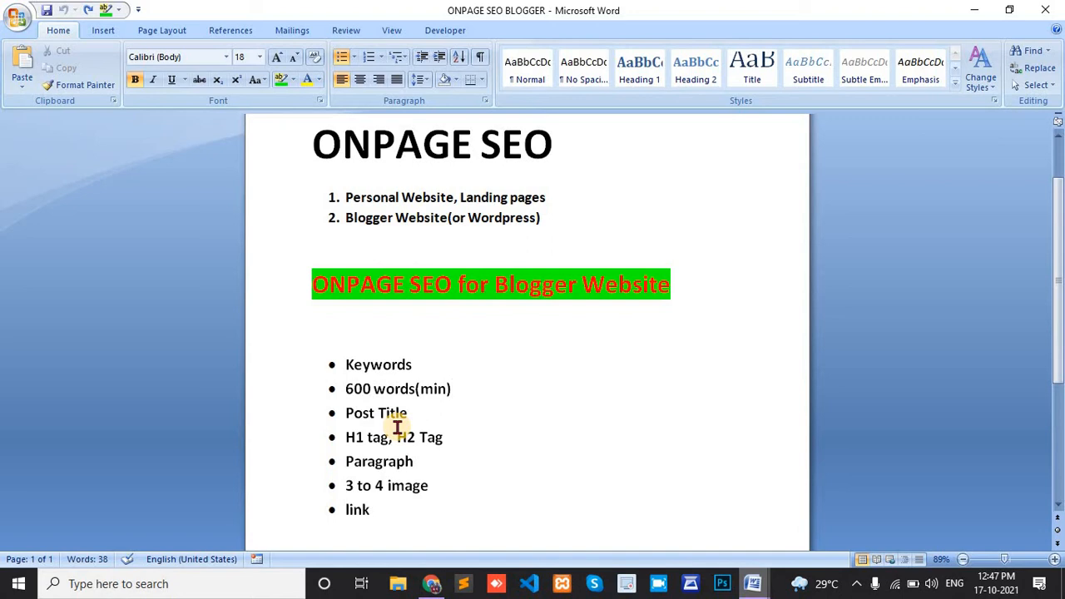
Switch to Chrome and show the BuddyMedi WordPress dashboard tab.
{"action": "left_click", "coordinate": [431, 583]}
{"action": "left_click", "coordinate": [116, 8]}
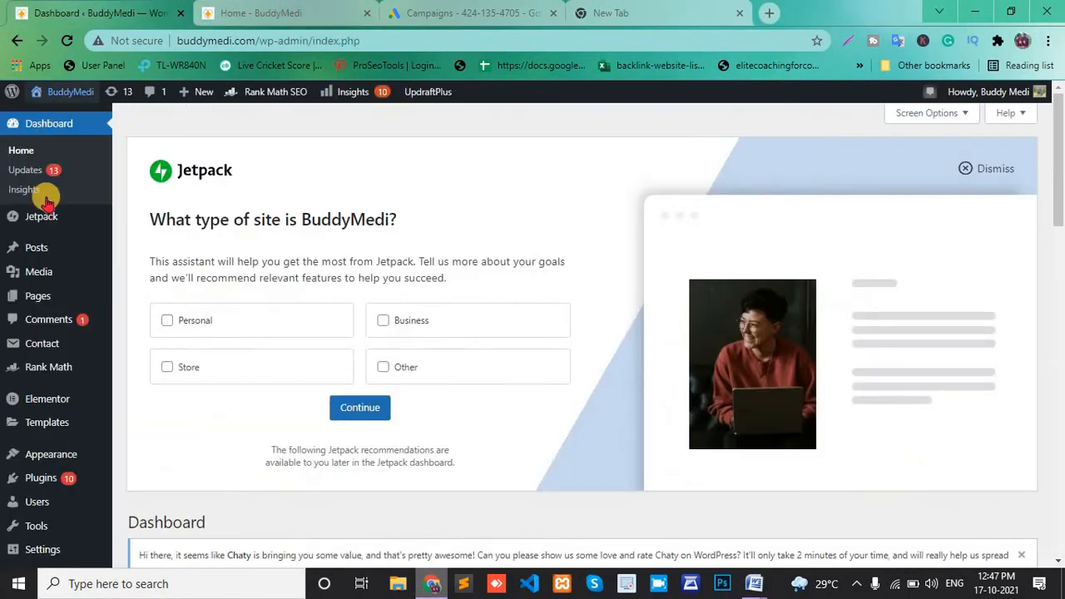
Open the list of all BuddyMedi posts and look over it.
{"action": "mouse_move", "coordinate": [87, 250]}
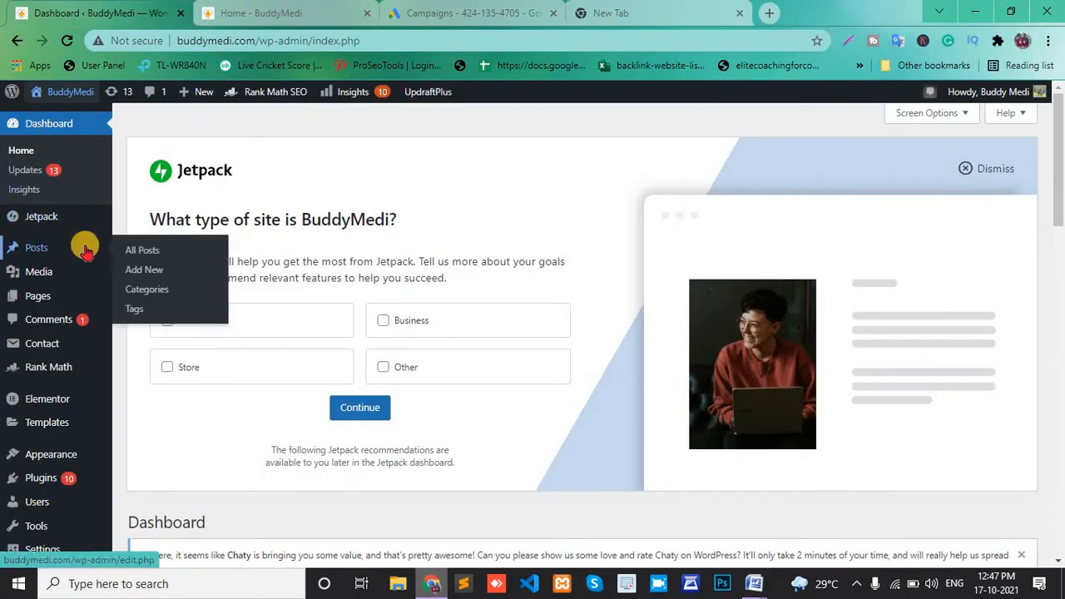
{"action": "left_click", "coordinate": [148, 251]}
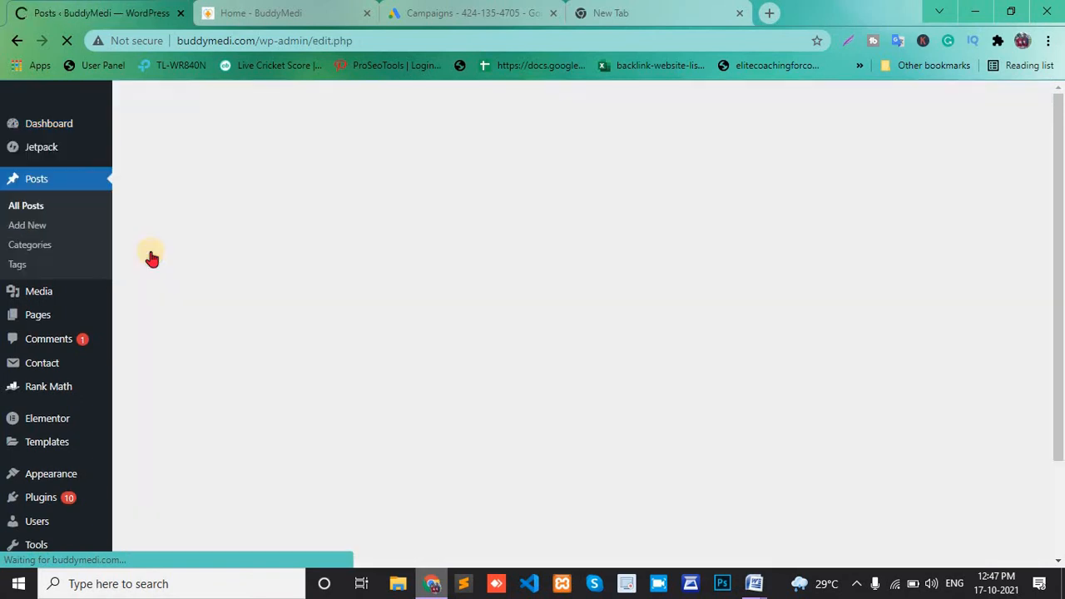
{"action": "scroll", "coordinate": [209, 358], "scroll_direction": "down", "scroll_amount": 4}
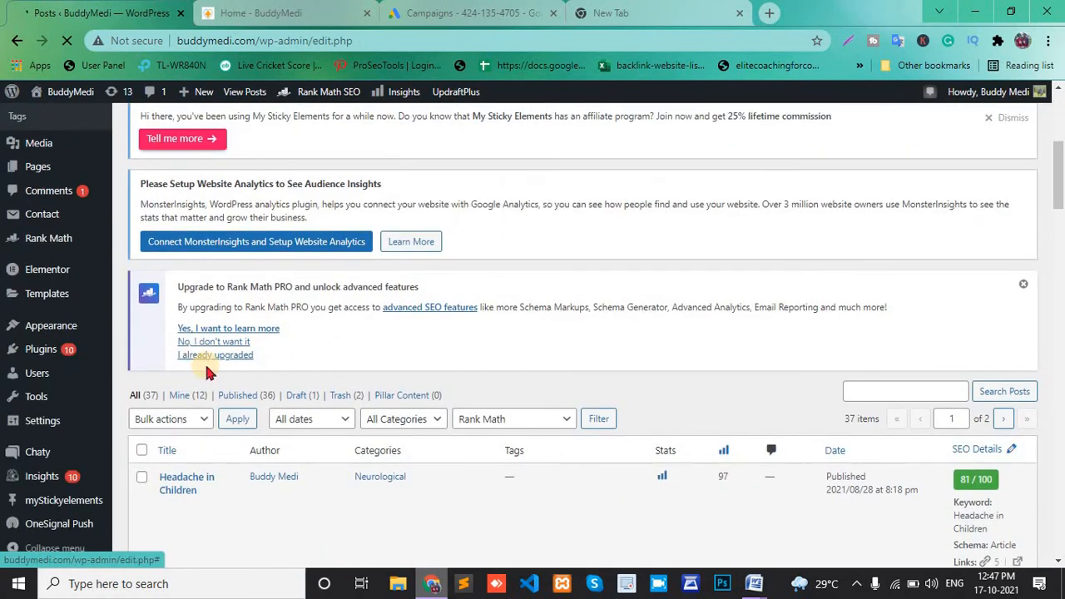
{"action": "scroll", "coordinate": [205, 375], "scroll_direction": "down", "scroll_amount": 2}
{"action": "scroll", "coordinate": [216, 203], "scroll_direction": "up", "scroll_amount": 2}
{"action": "scroll", "coordinate": [214, 206], "scroll_direction": "up", "scroll_amount": 5}
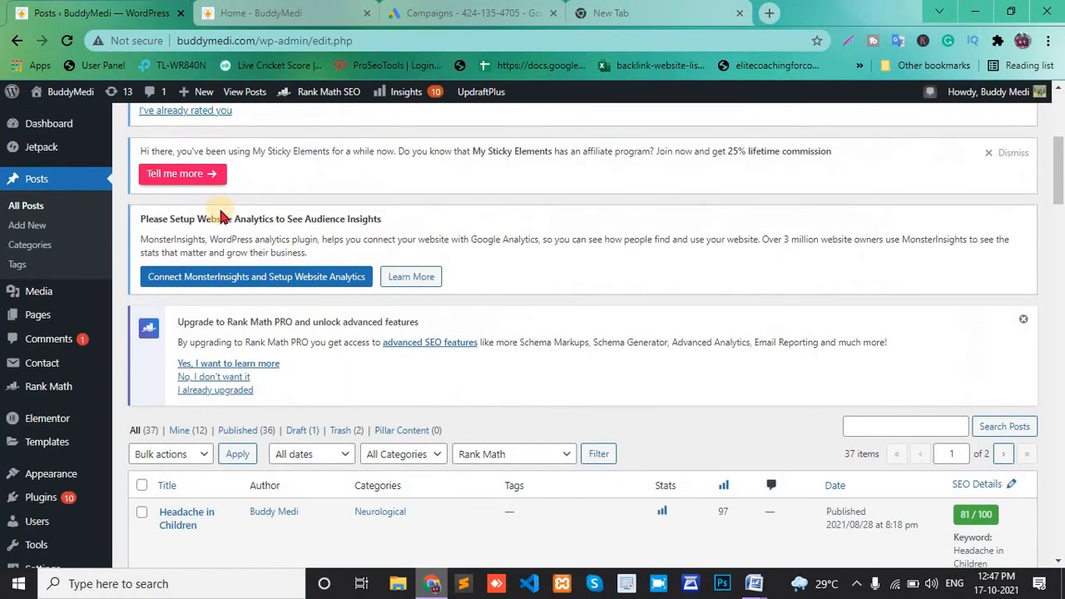
Open the editor for a new post in a separate browser tab and switch to that tab.
{"action": "right_click", "coordinate": [195, 136]}
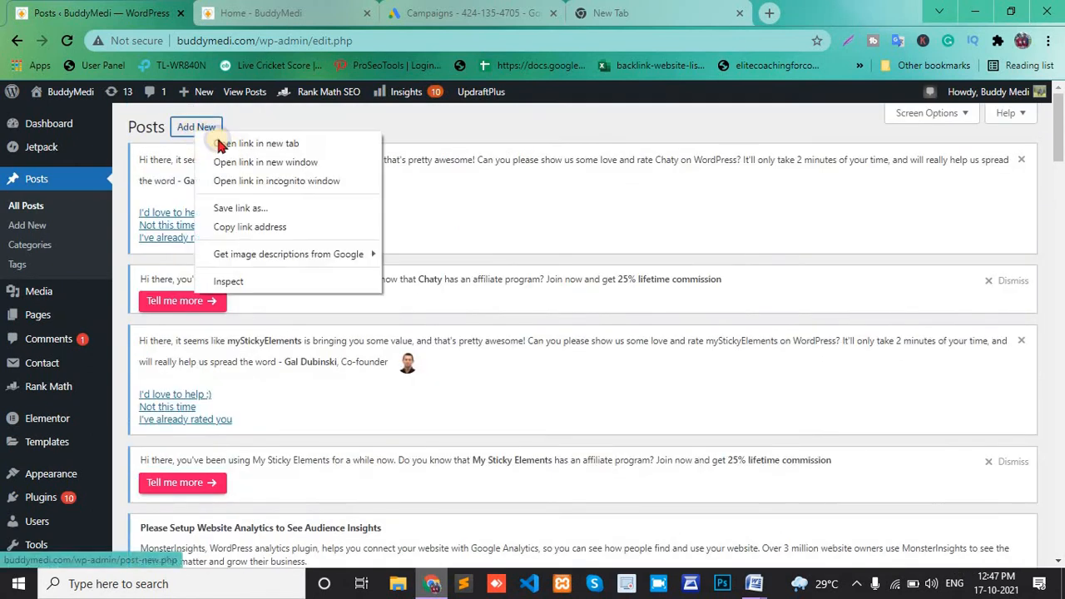
{"action": "left_click", "coordinate": [219, 141]}
{"action": "left_click", "coordinate": [229, 10]}
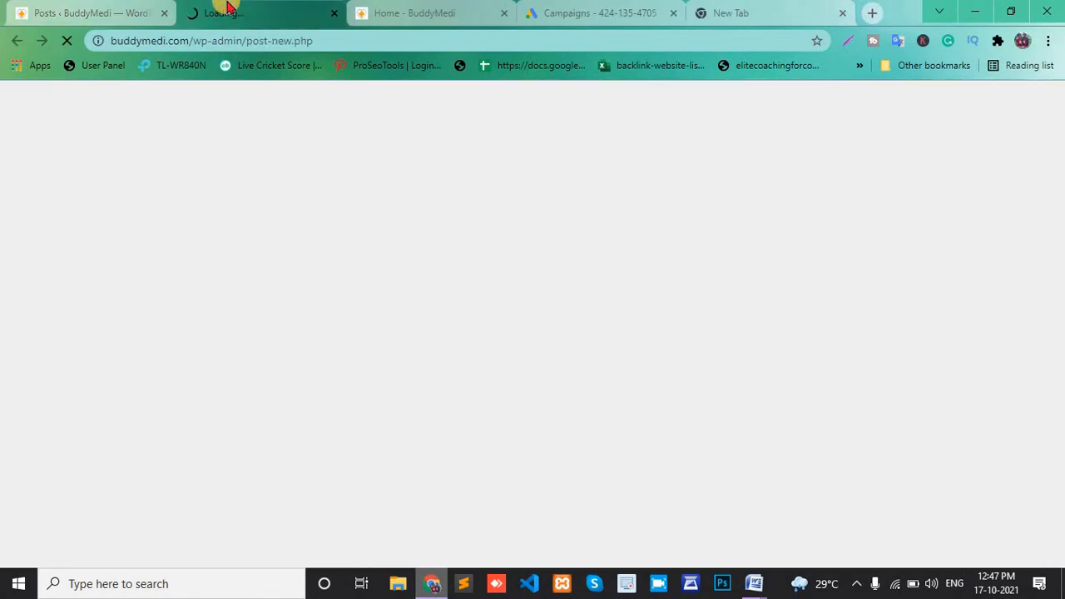
Switch to the ONPAGE SEO BLOGGER document in Word to review its checklist, and return to the new post in Chrome.
{"action": "mouse_move", "coordinate": [761, 587]}
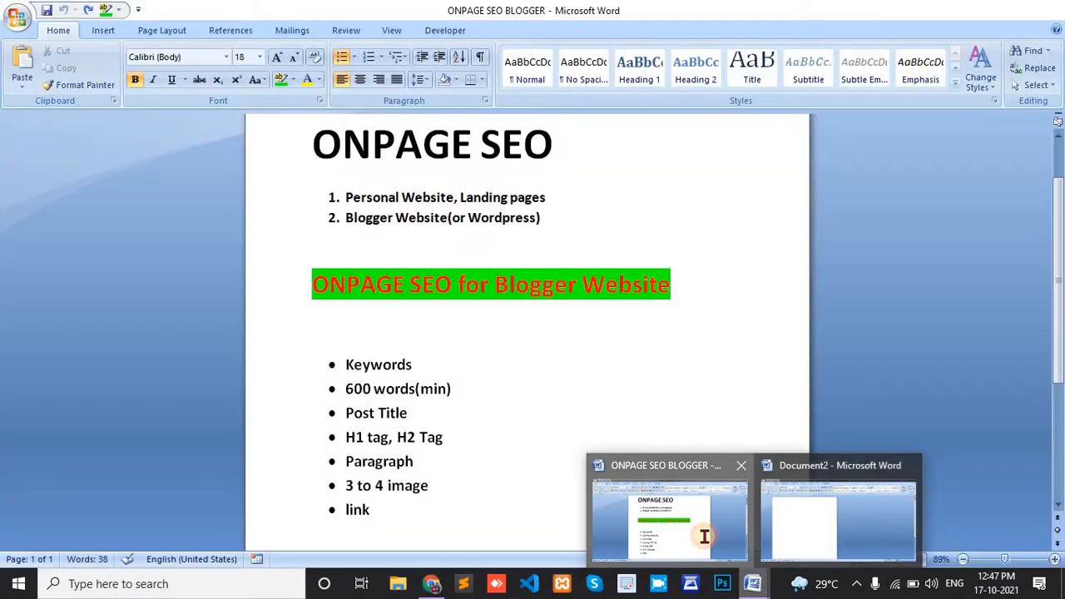
{"action": "left_click", "coordinate": [704, 537]}
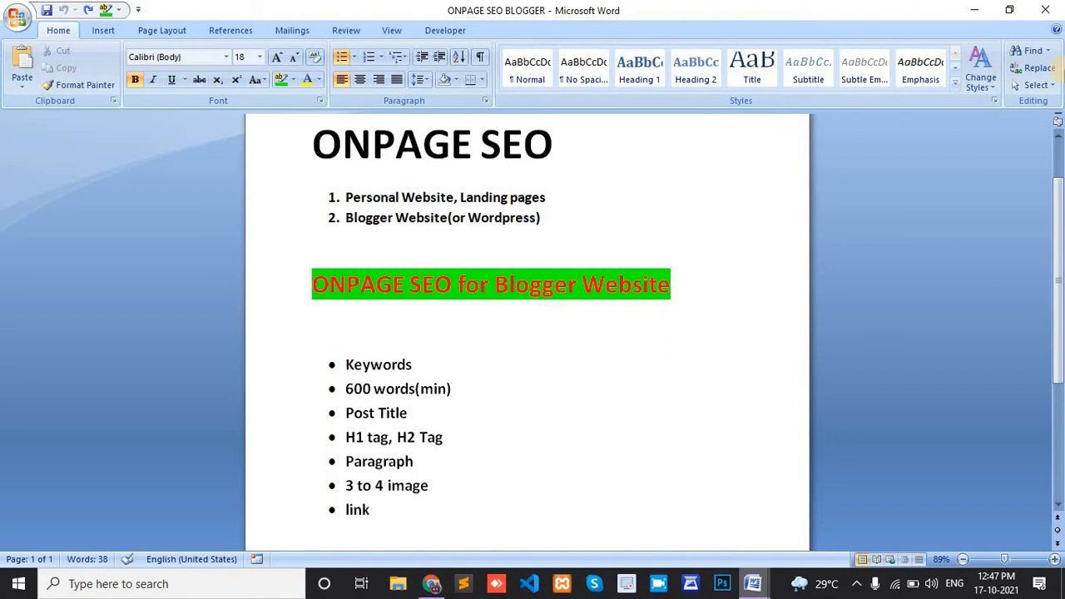
{"action": "left_click", "coordinate": [974, 10]}
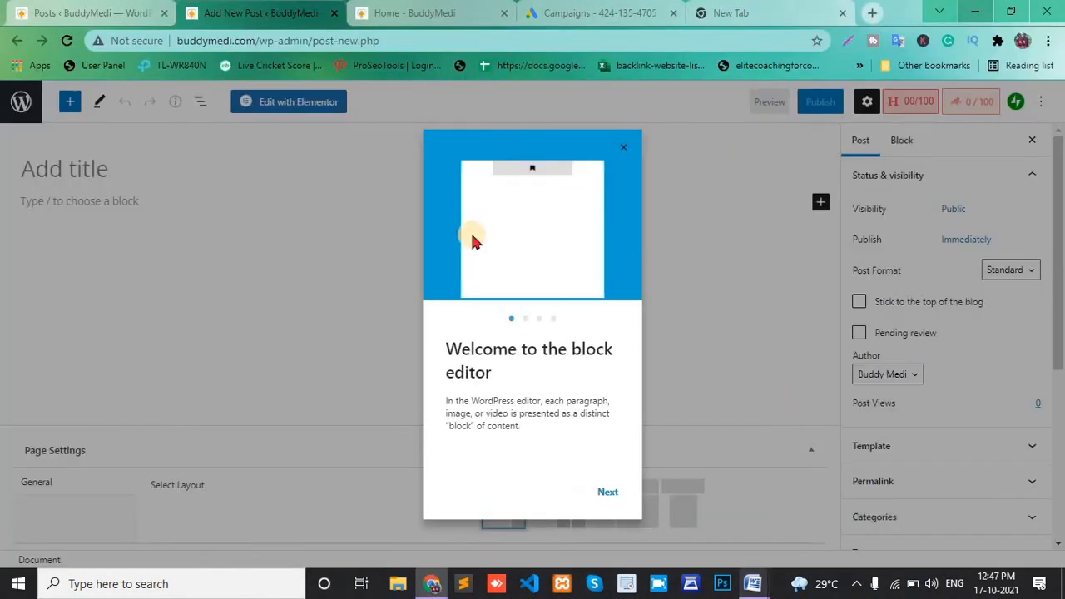
Dismiss the block editor's welcome guide and place the cursor in the new post's title.
{"action": "left_click", "coordinate": [626, 152]}
{"action": "left_click", "coordinate": [89, 169]}
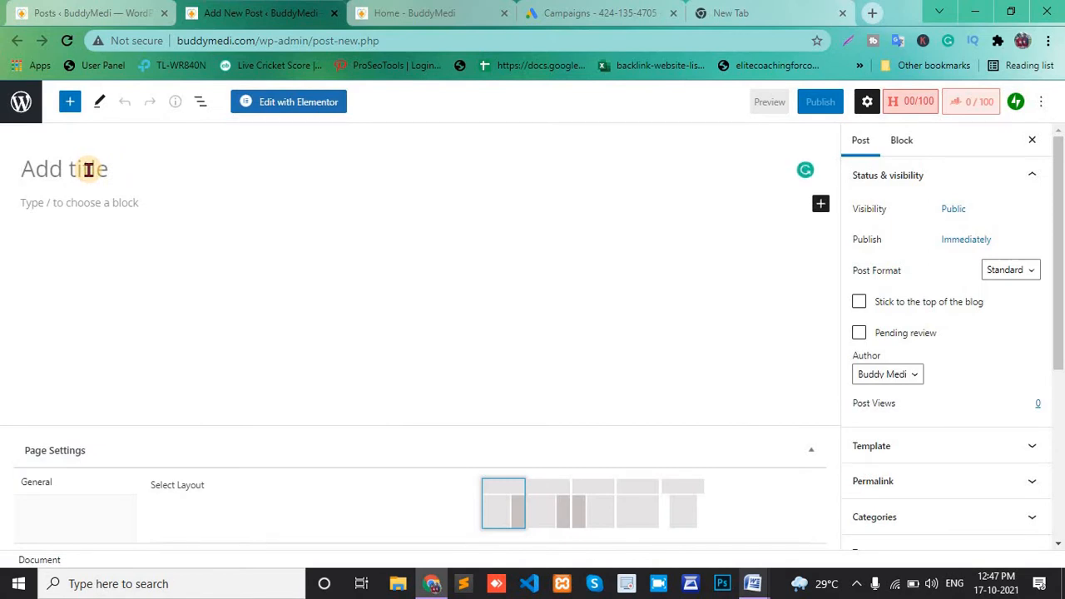
Switch to the ONPAGE SEO BLOGGER document in Word and select the "Keywords" bullet to point it out.
{"action": "left_click", "coordinate": [754, 584]}
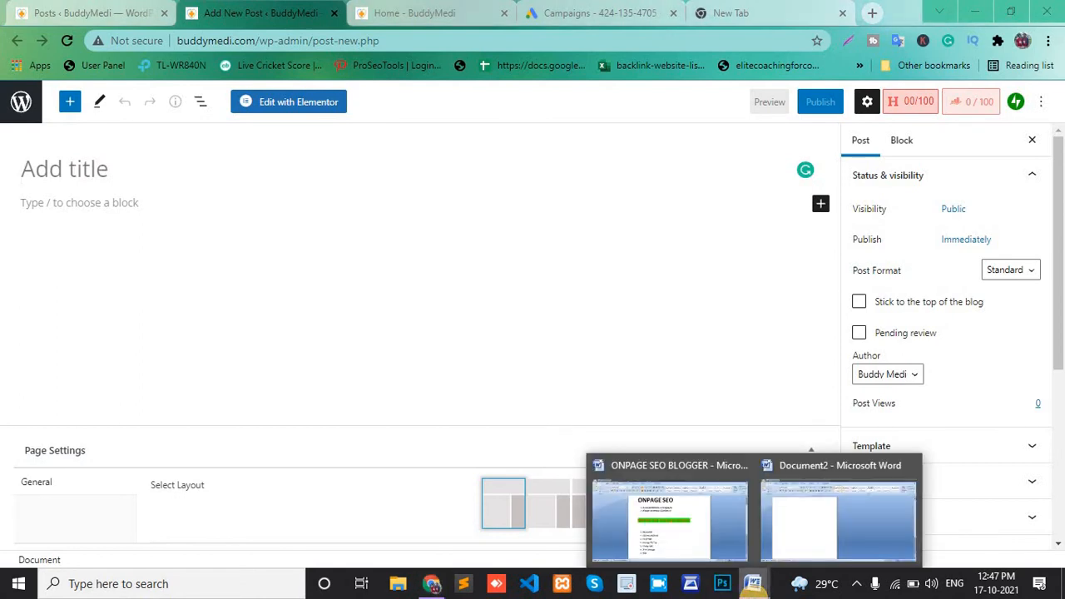
{"action": "left_click", "coordinate": [701, 522]}
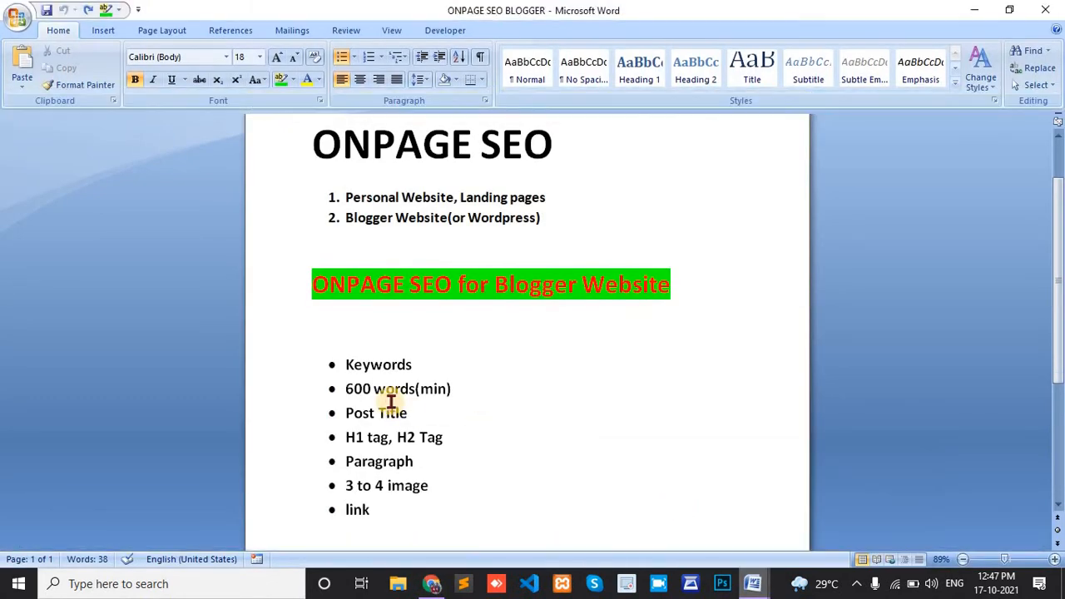
{"action": "triple_click", "coordinate": [349, 366]}
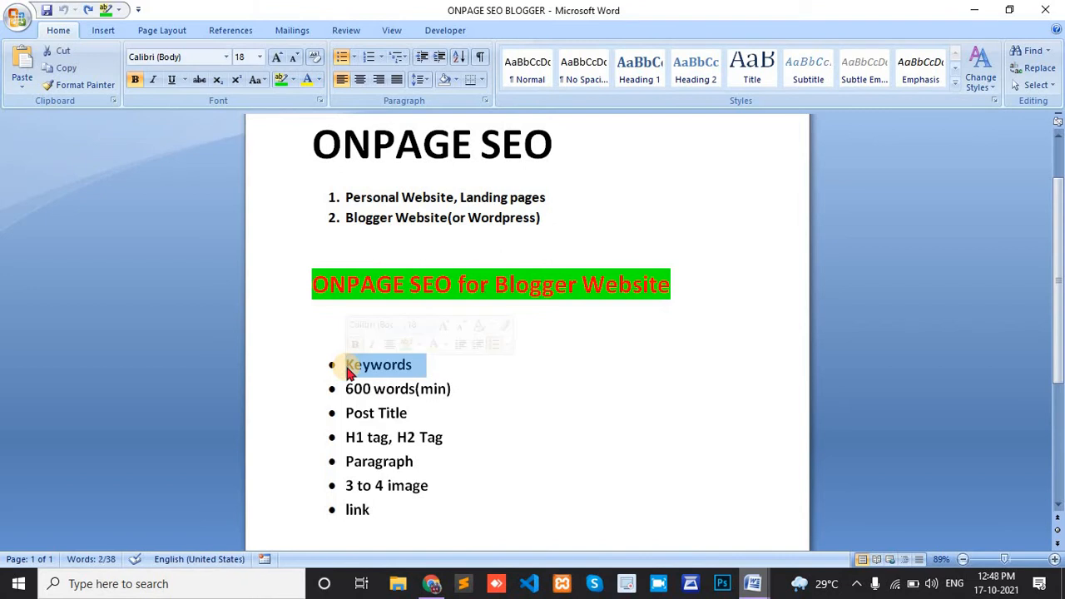
{"action": "key", "text": "alt+Tab"}
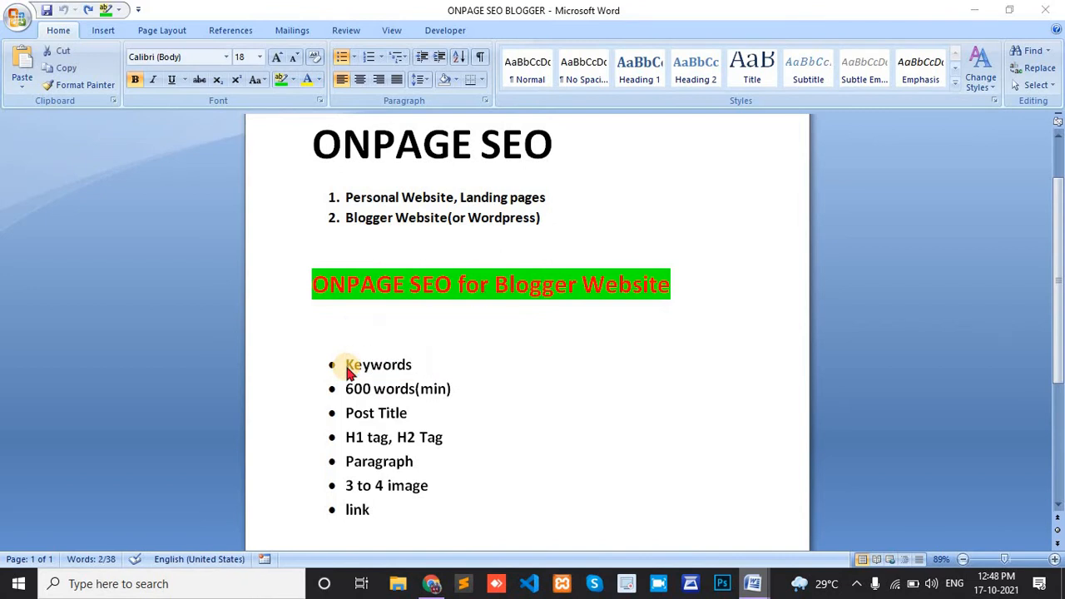
{"action": "triple_click", "coordinate": [377, 374]}
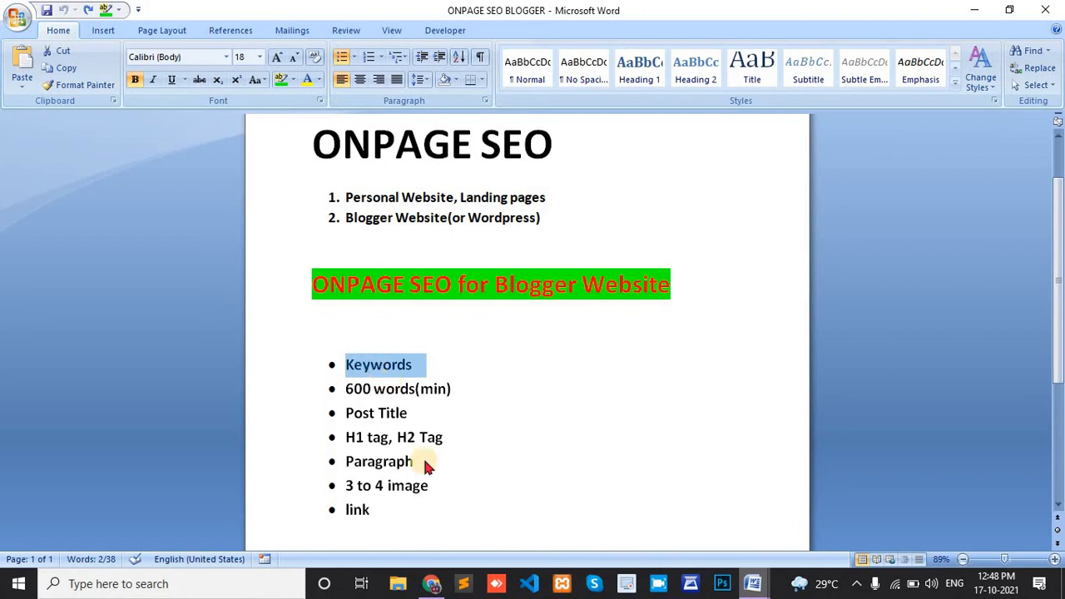
Switch to Chrome and copy the post title "Symptoms of Hyperdontia" from the BuddyMedi home page.
{"action": "left_click", "coordinate": [431, 585]}
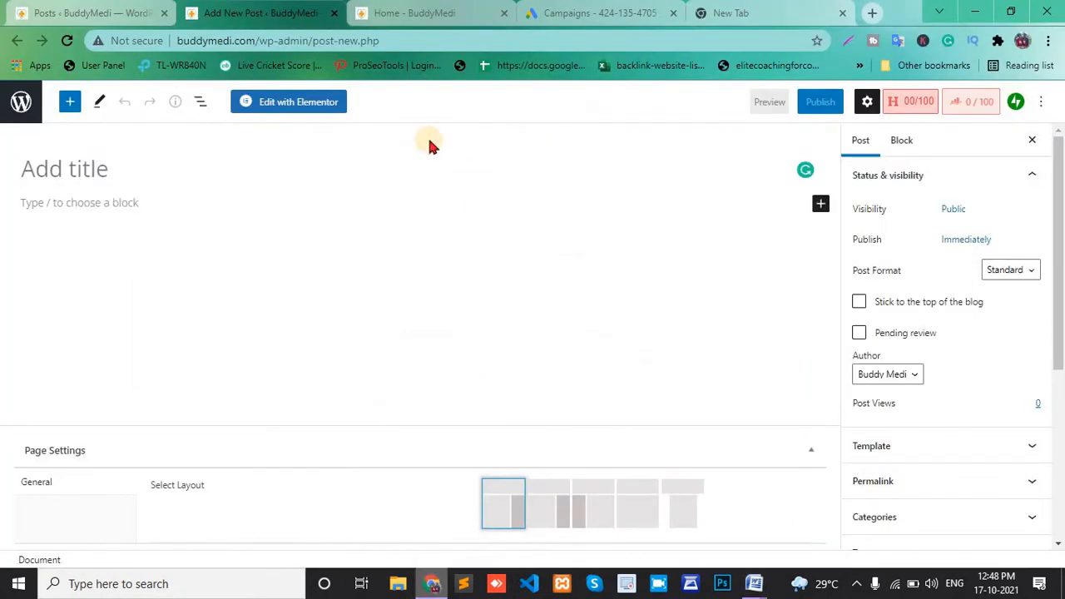
{"action": "left_click", "coordinate": [433, 12]}
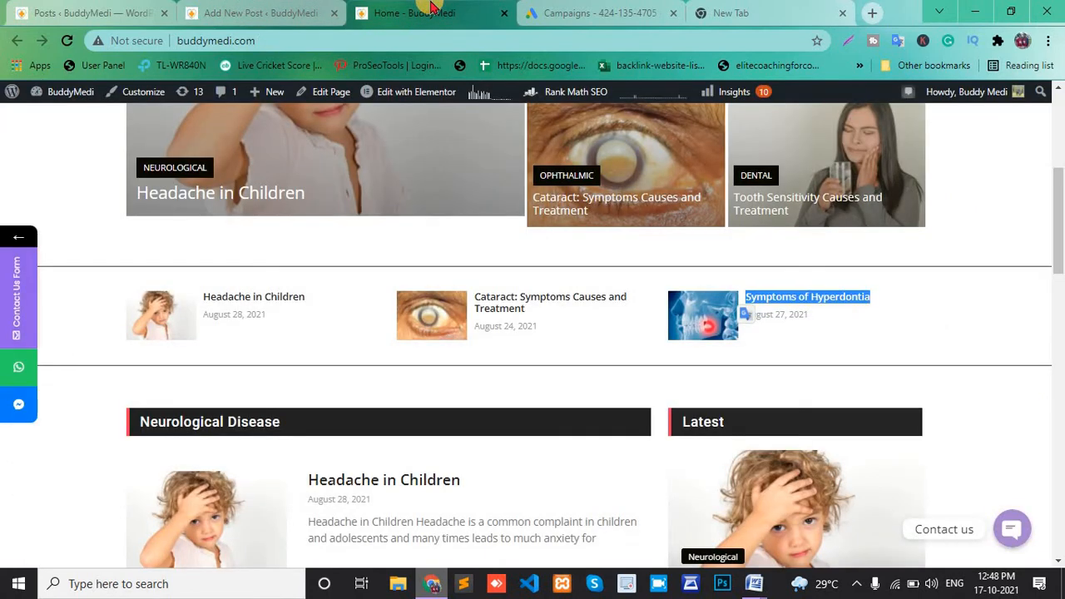
{"action": "left_click", "coordinate": [874, 296]}
{"action": "left_click_drag", "start_coordinate": [874, 299], "coordinate": [747, 298]}
{"action": "key", "text": "ctrl+c"}
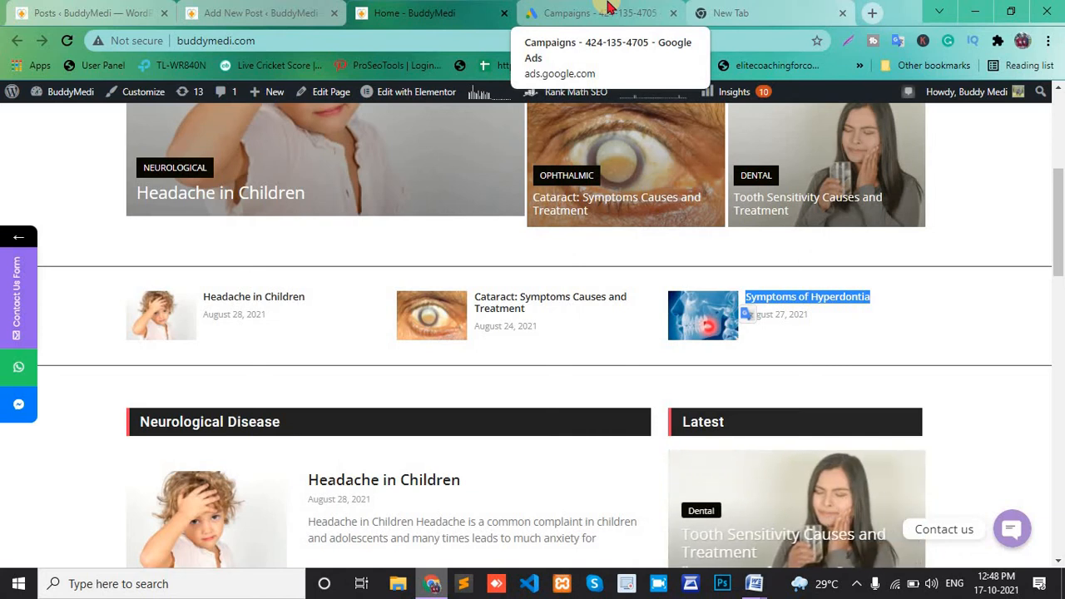
Refer back to the "Keywords" bullet in the Word document ONPAGE SEO BLOGGER, and return to Chrome.
{"action": "mouse_move", "coordinate": [752, 583]}
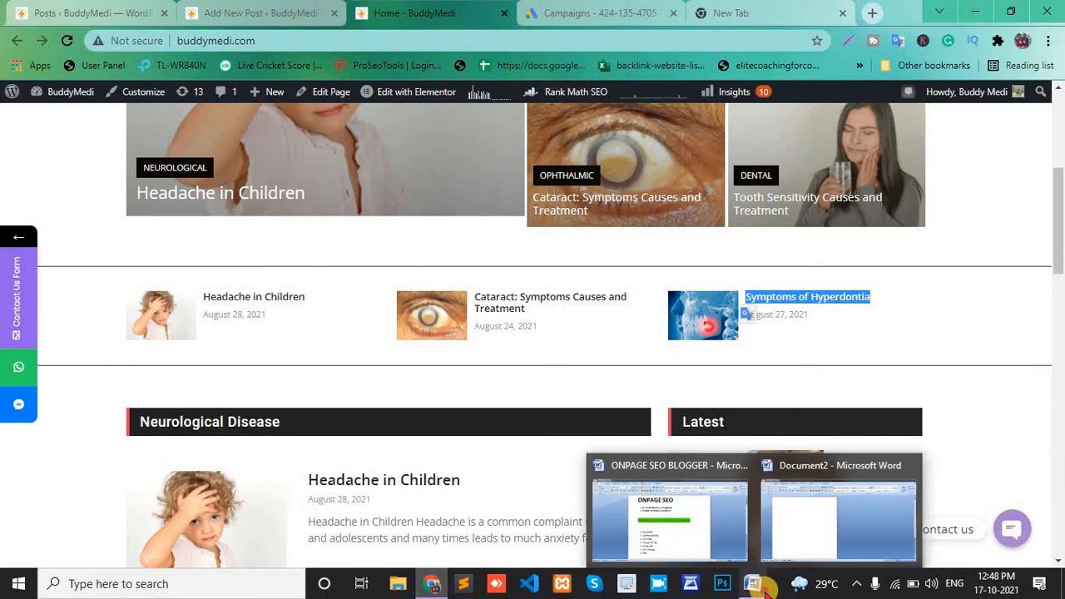
{"action": "left_click", "coordinate": [700, 551]}
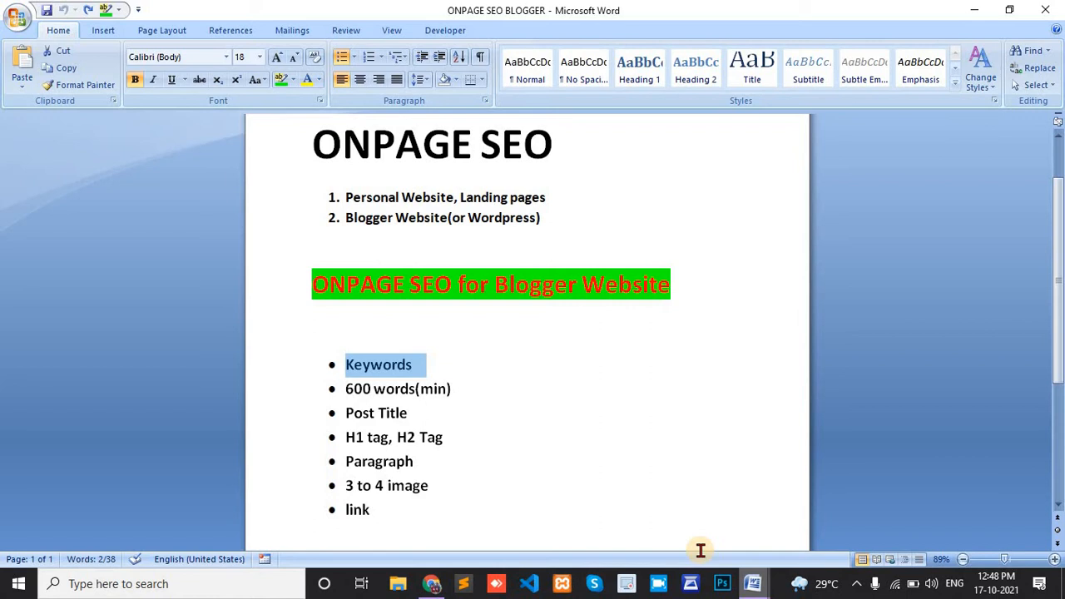
{"action": "left_click", "coordinate": [431, 584]}
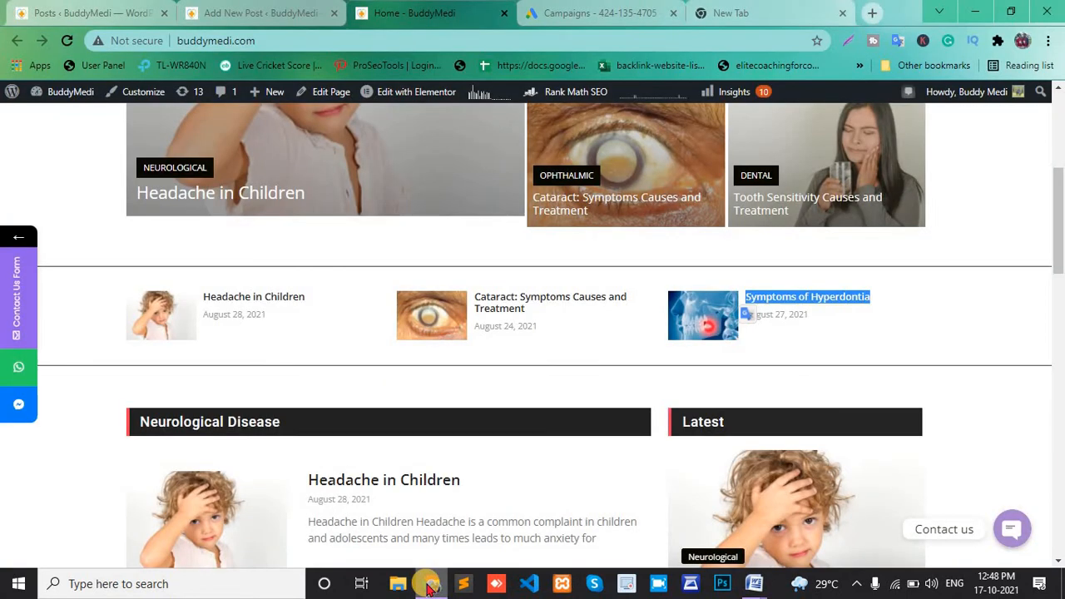
Discover new keywords for "Symptoms of Hyperdontia" with the Keyword Planner in Google Ads.
{"action": "left_click", "coordinate": [657, 10]}
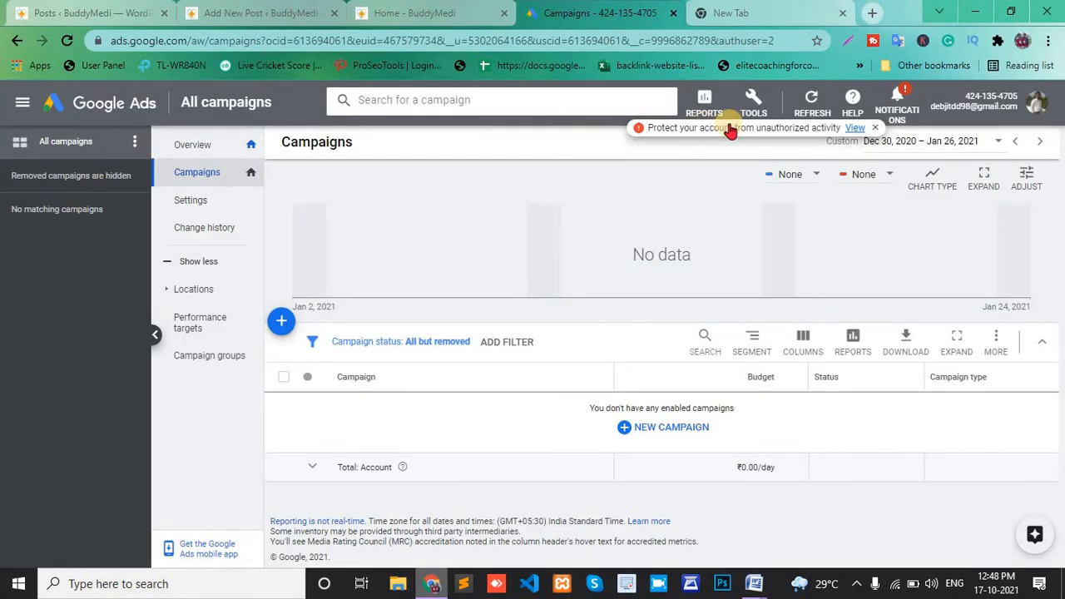
{"action": "left_click", "coordinate": [751, 117]}
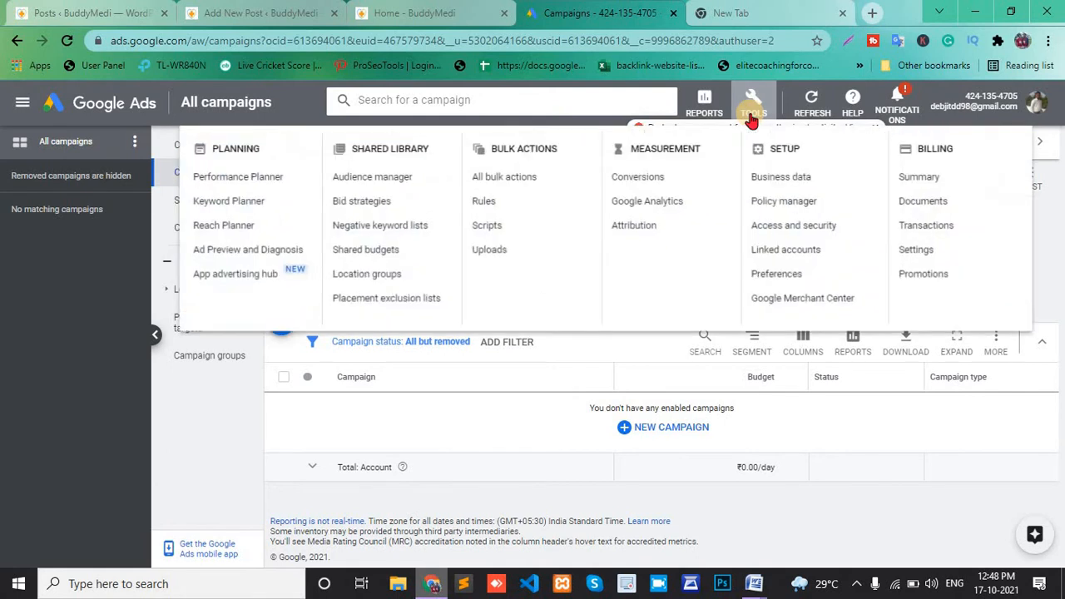
{"action": "left_click", "coordinate": [205, 206]}
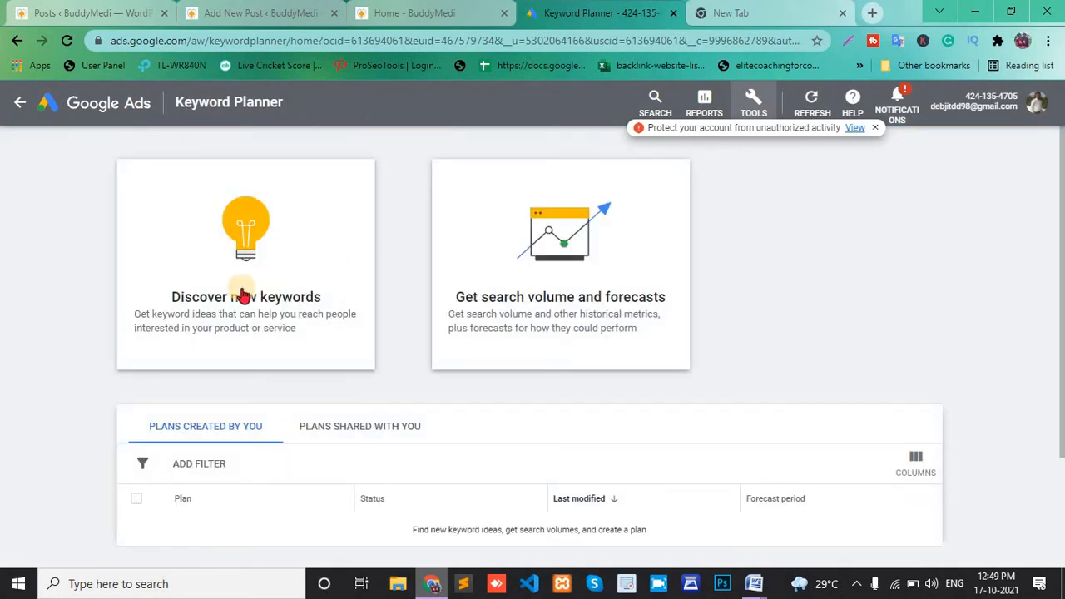
{"action": "left_click", "coordinate": [241, 295]}
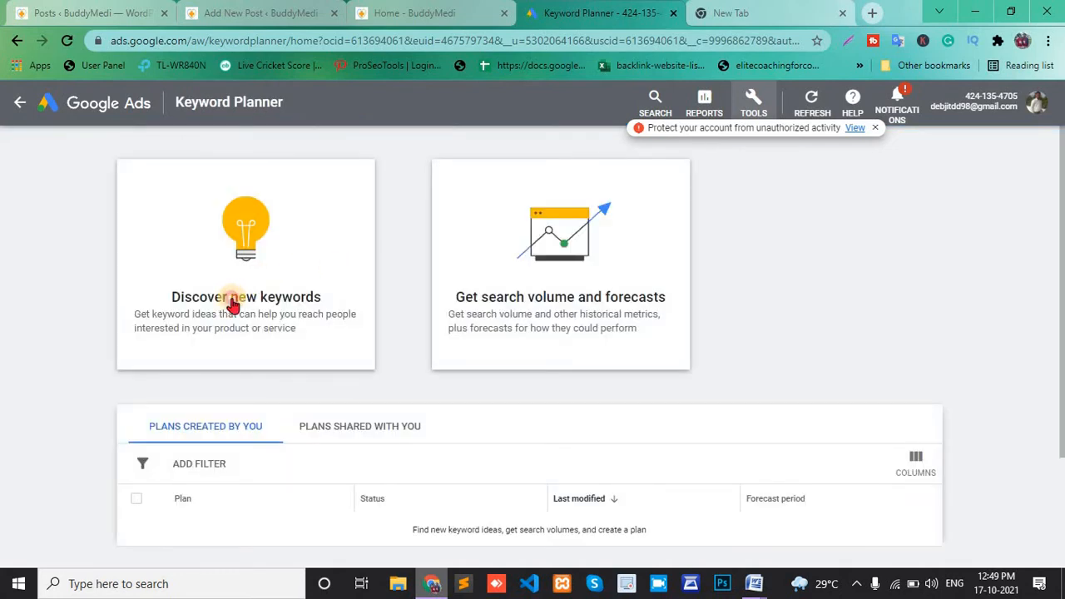
{"action": "key", "text": "ctrl+v"}
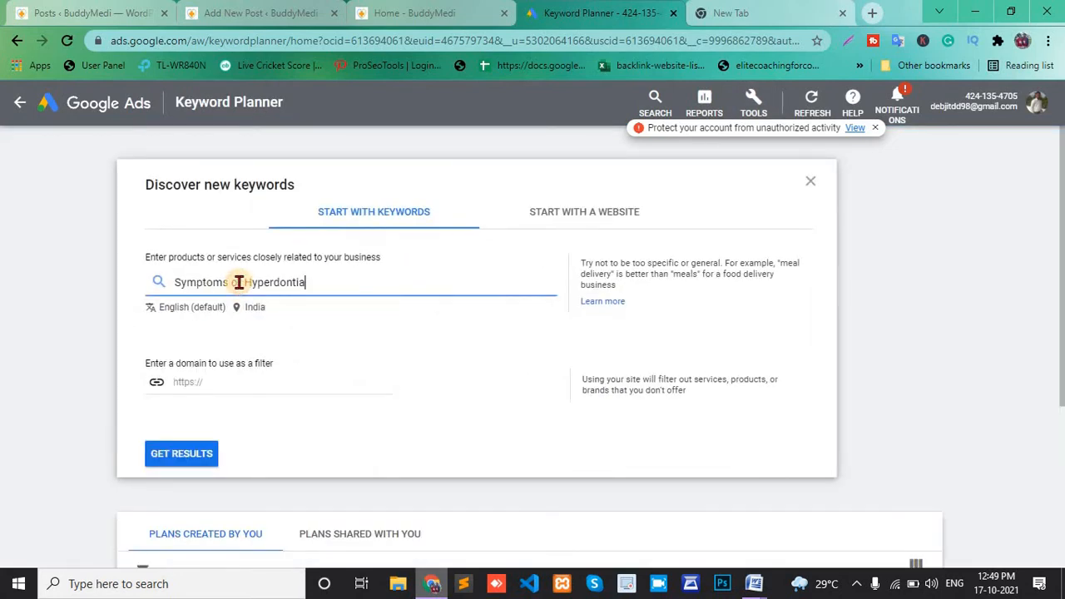
{"action": "key", "text": "Return"}
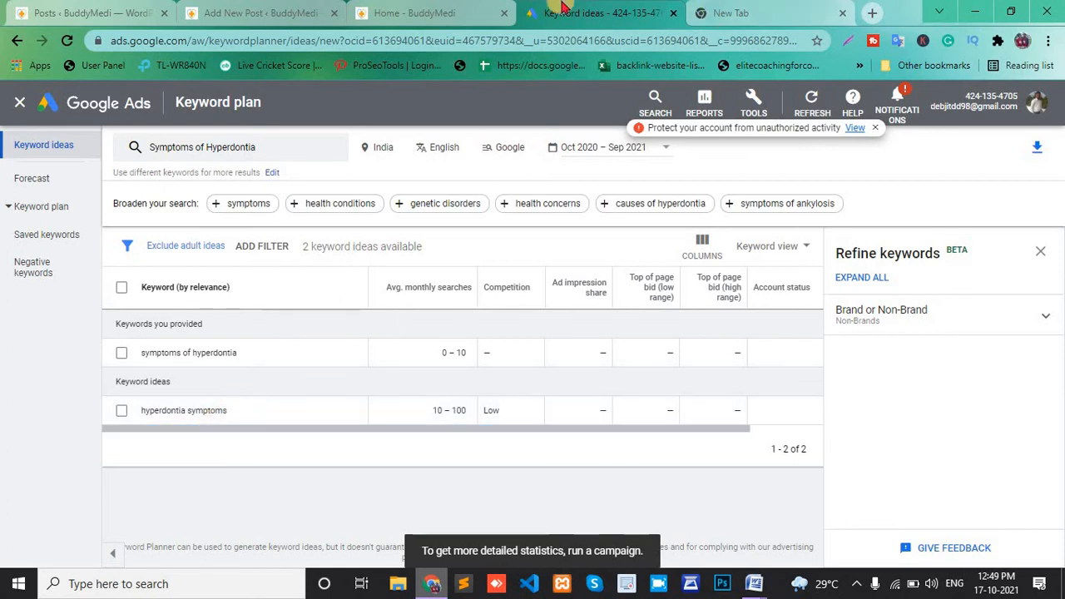
Search Google for "Symptoms of Hyperdontia" in the empty browser tab and examine the related keywords beside the results.
{"action": "left_click", "coordinate": [745, 8]}
{"action": "key", "text": "ctrl+v"}
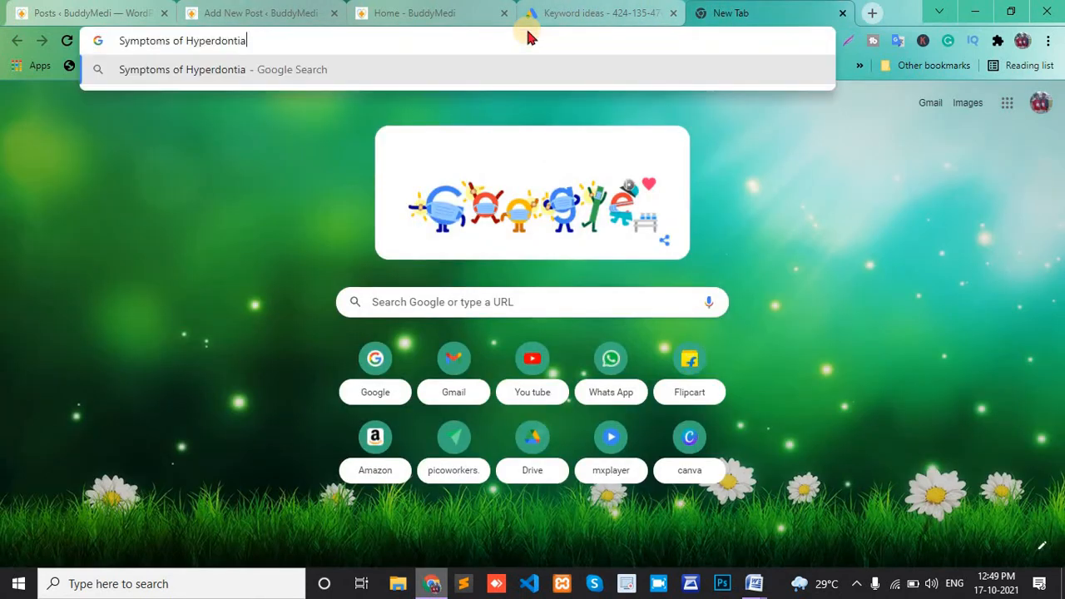
{"action": "key", "text": "Return"}
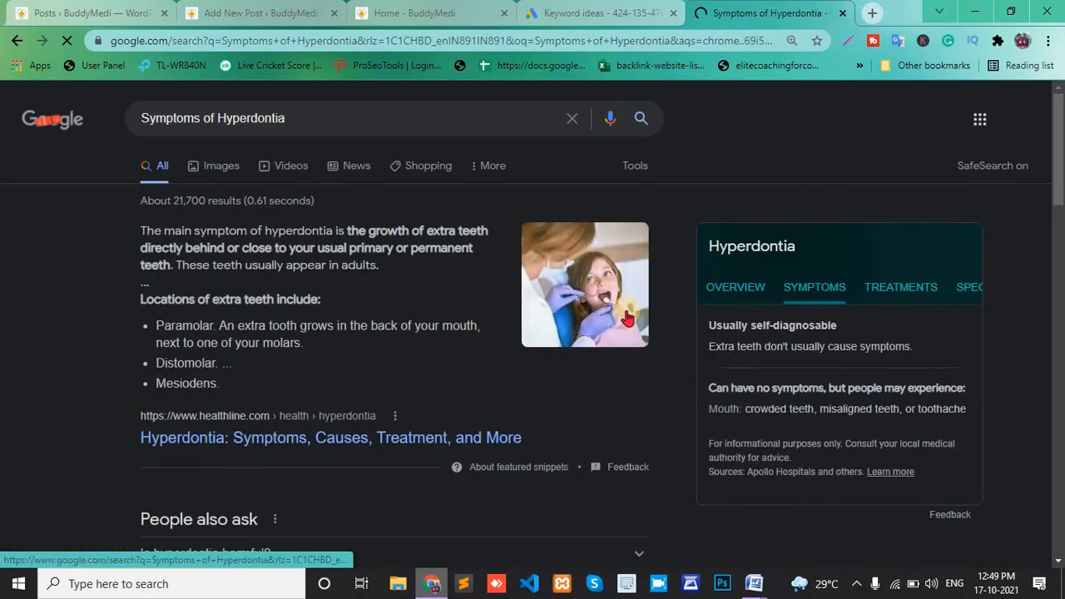
{"action": "scroll", "coordinate": [626, 316], "scroll_direction": "down", "scroll_amount": 3}
{"action": "scroll", "coordinate": [626, 316], "scroll_direction": "down", "scroll_amount": 3}
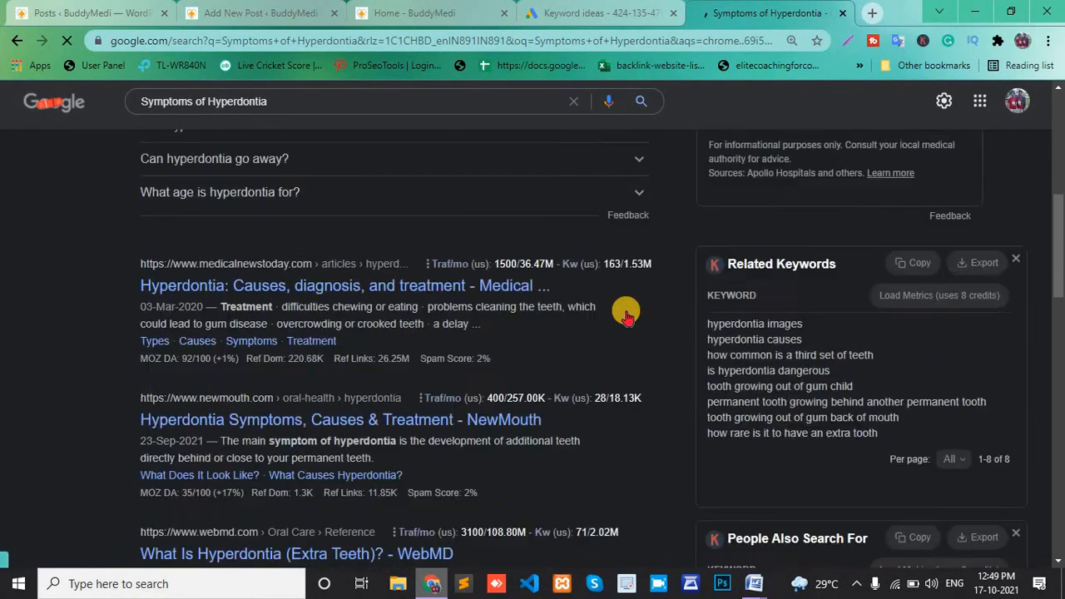
{"action": "scroll", "coordinate": [629, 316], "scroll_direction": "down", "scroll_amount": 1}
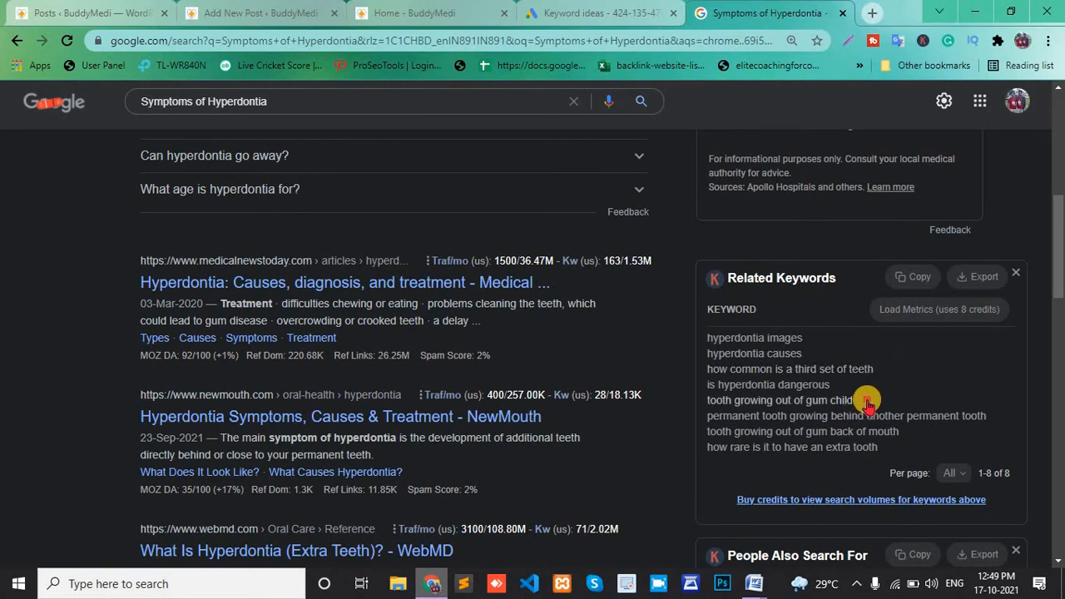
Copy the related keyword "tooth growing out of gum child", paste it as the new post's title and select the title text.
{"action": "left_click_drag", "start_coordinate": [869, 404], "coordinate": [709, 407]}
{"action": "key", "text": "ctrl+c"}
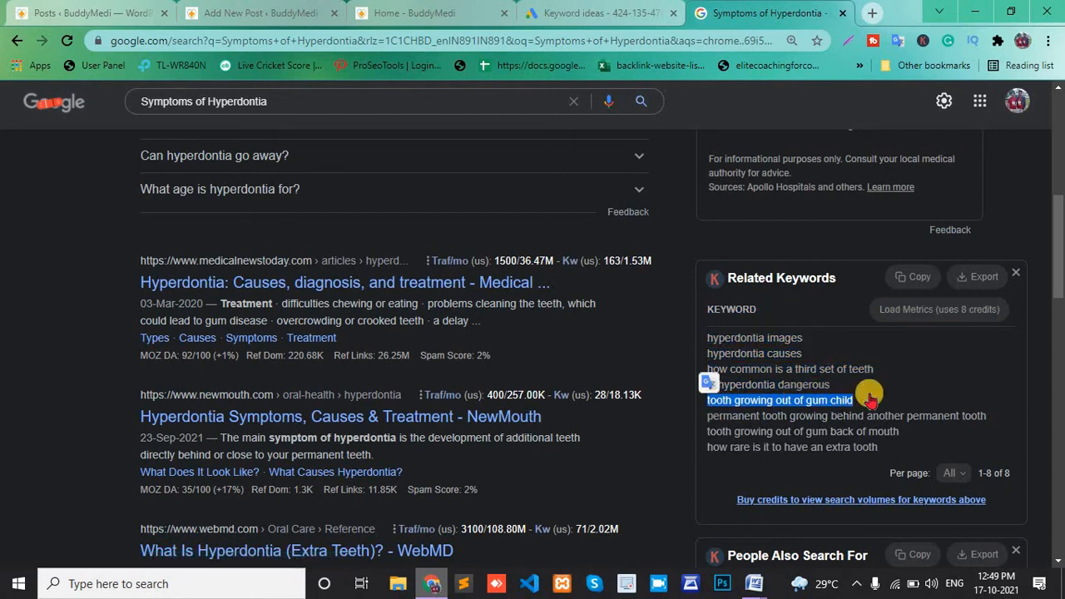
{"action": "left_click", "coordinate": [301, 7]}
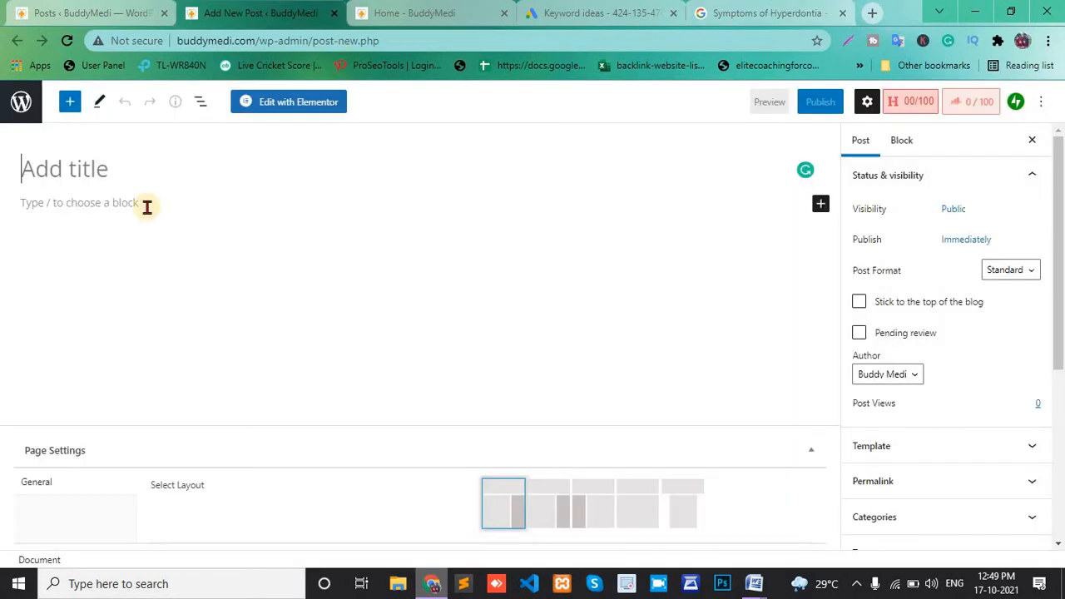
{"action": "left_click", "coordinate": [81, 173]}
{"action": "key", "text": "ctrl+v"}
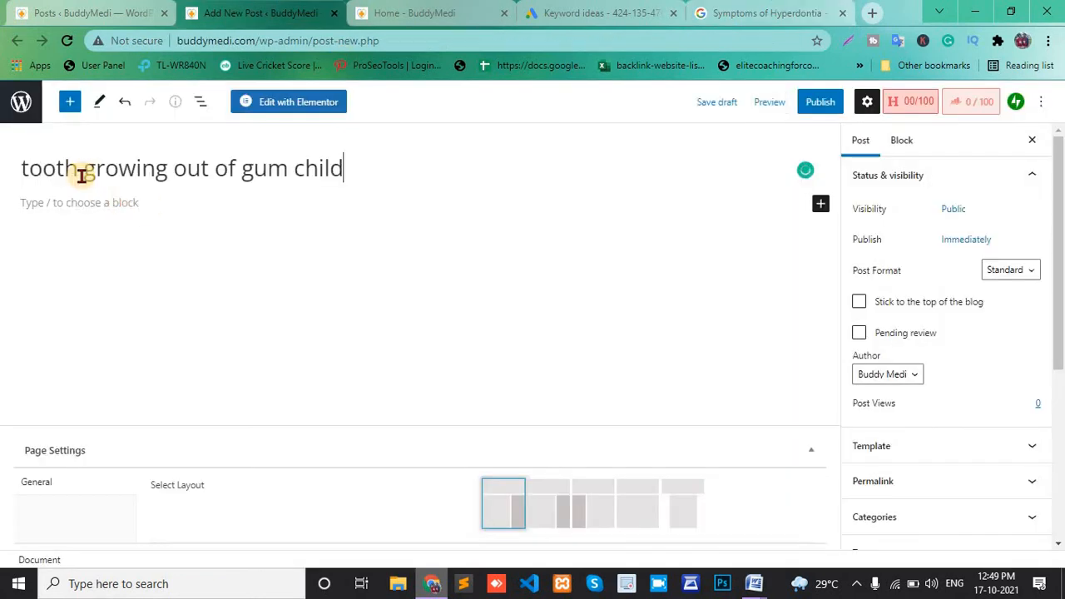
{"action": "left_click_drag", "start_coordinate": [357, 172], "coordinate": [4, 173]}
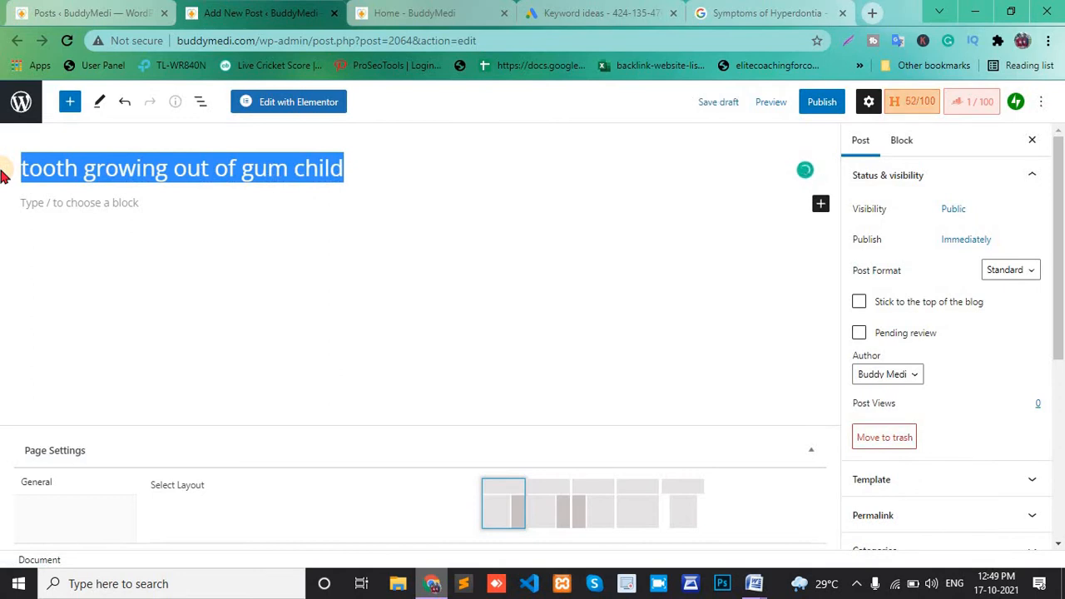
Switch to the Word document ONPAGE SEO BLOGGER and highlight the "Post Title" and "Keywords" bullets in yellow.
{"action": "left_click", "coordinate": [755, 585]}
{"action": "left_click", "coordinate": [707, 541]}
{"action": "triple_click", "coordinate": [412, 374]}
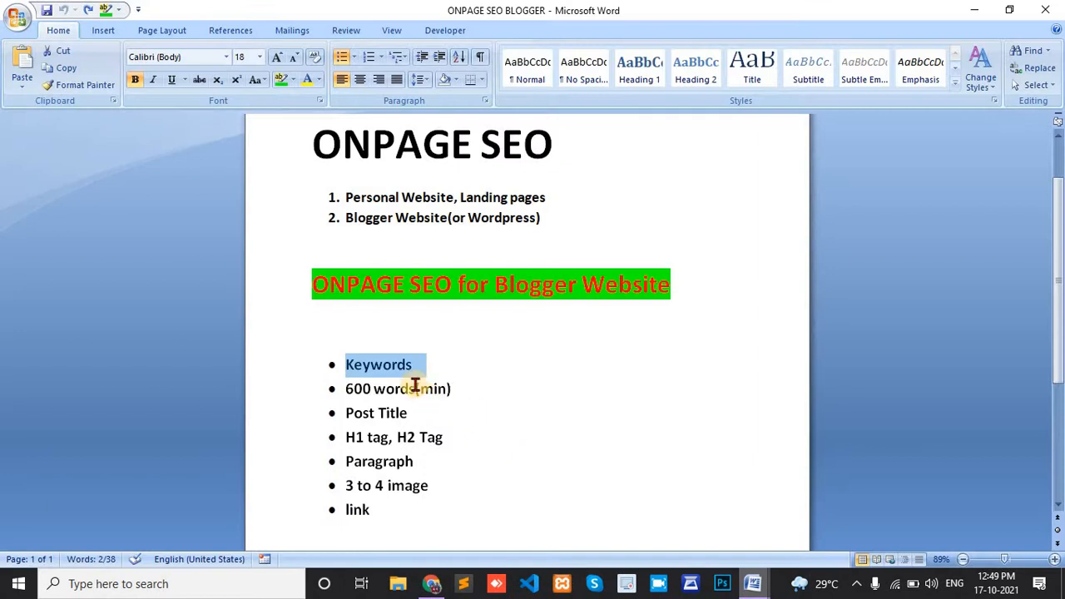
{"action": "left_click", "coordinate": [400, 366]}
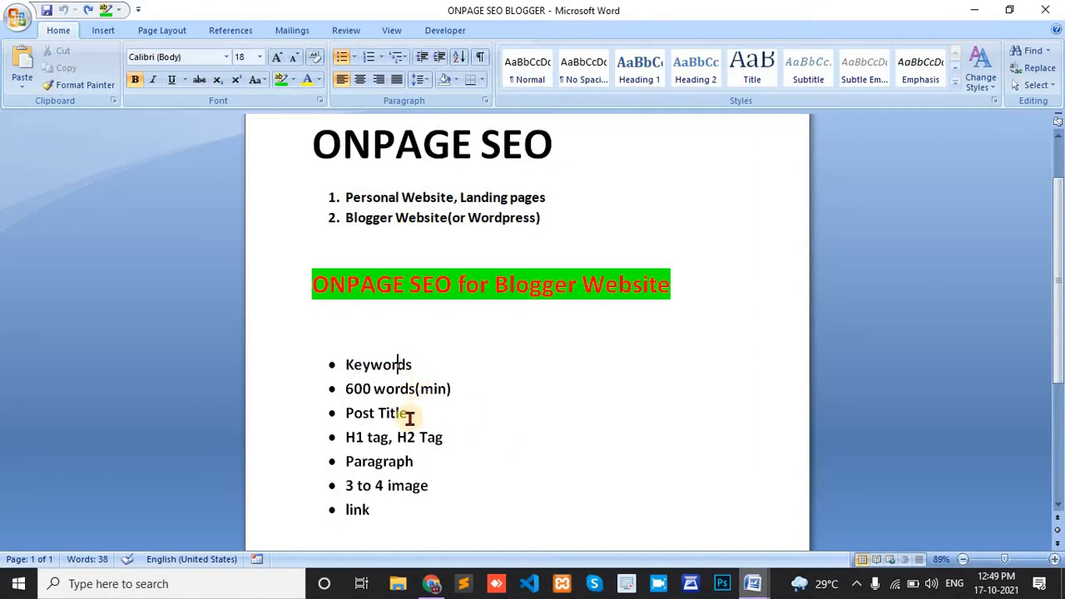
{"action": "left_click_drag", "start_coordinate": [407, 416], "coordinate": [341, 415]}
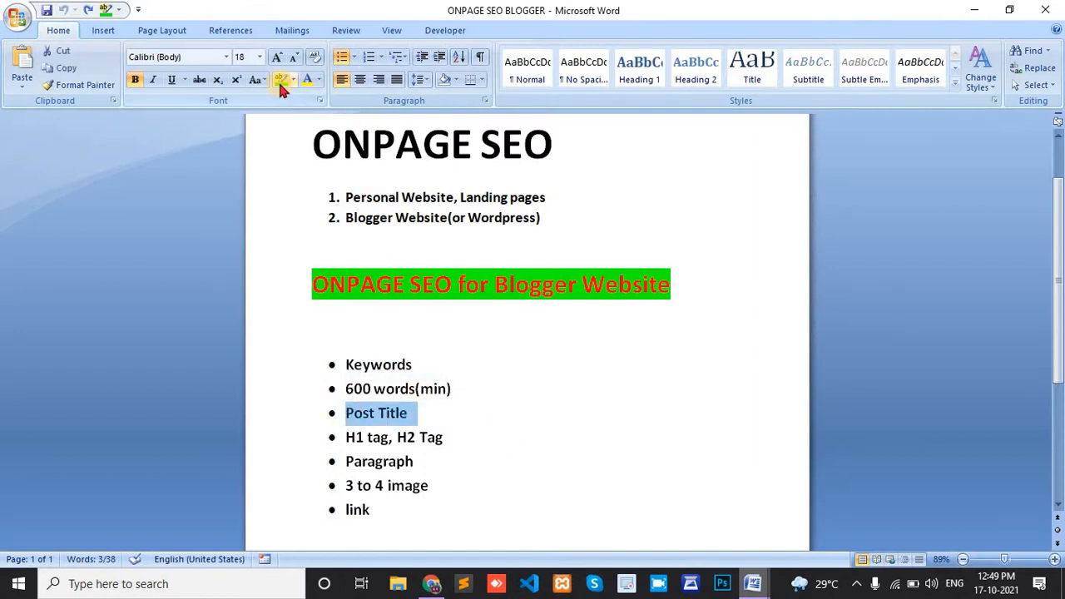
{"action": "left_click", "coordinate": [293, 80]}
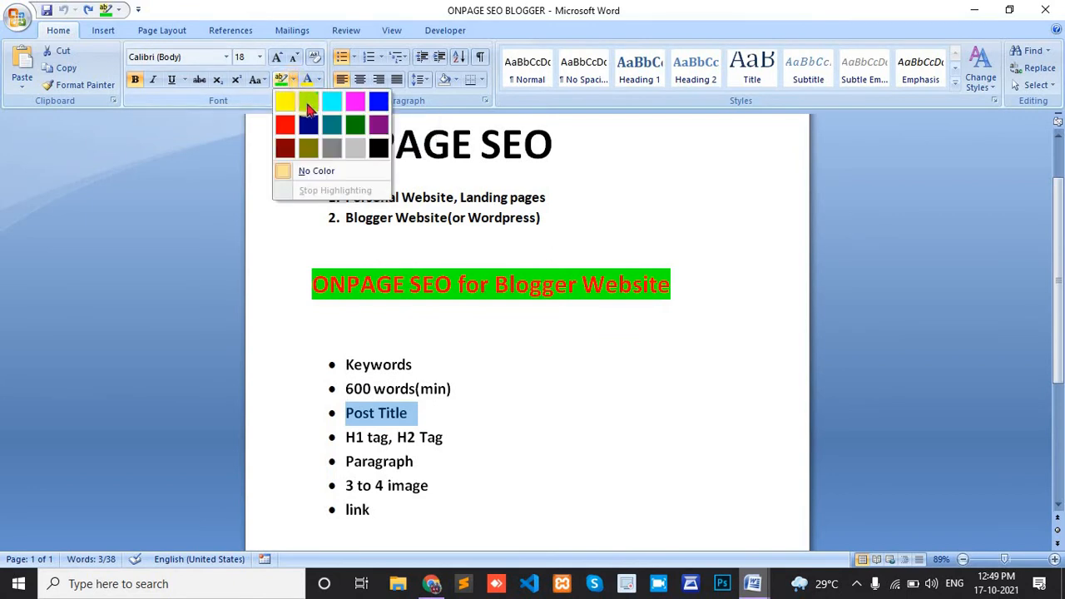
{"action": "left_click", "coordinate": [284, 110]}
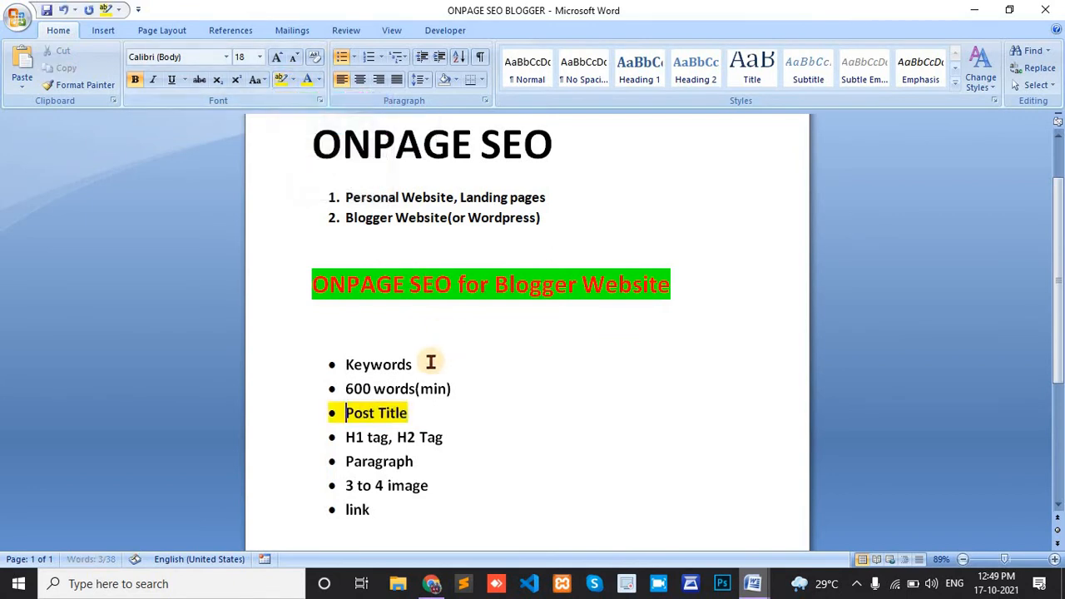
{"action": "left_click_drag", "start_coordinate": [419, 366], "coordinate": [345, 366]}
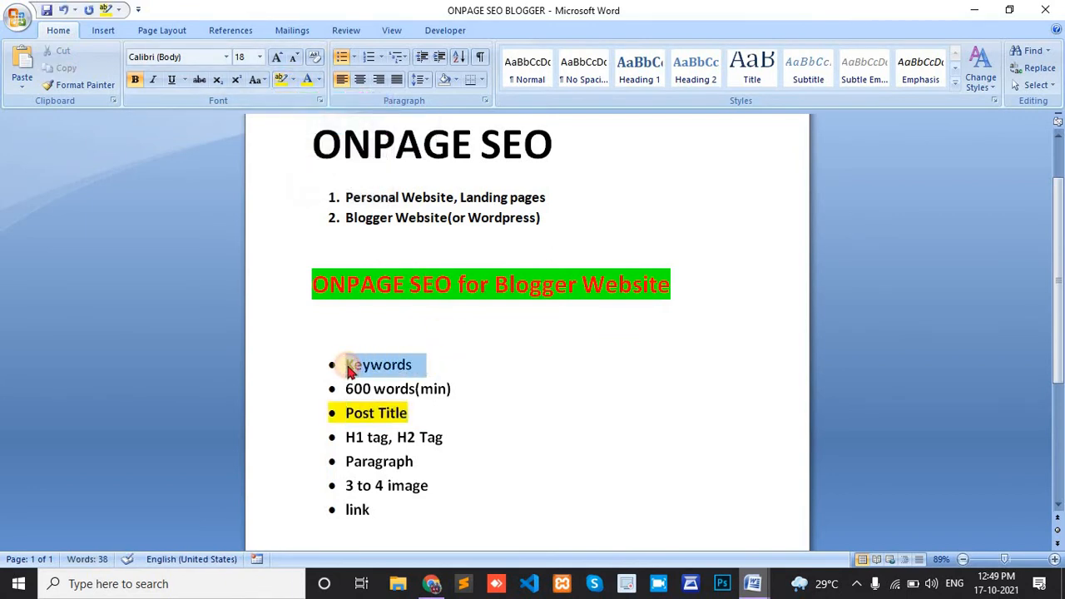
{"action": "left_click", "coordinate": [282, 81]}
{"action": "left_click", "coordinate": [504, 377]}
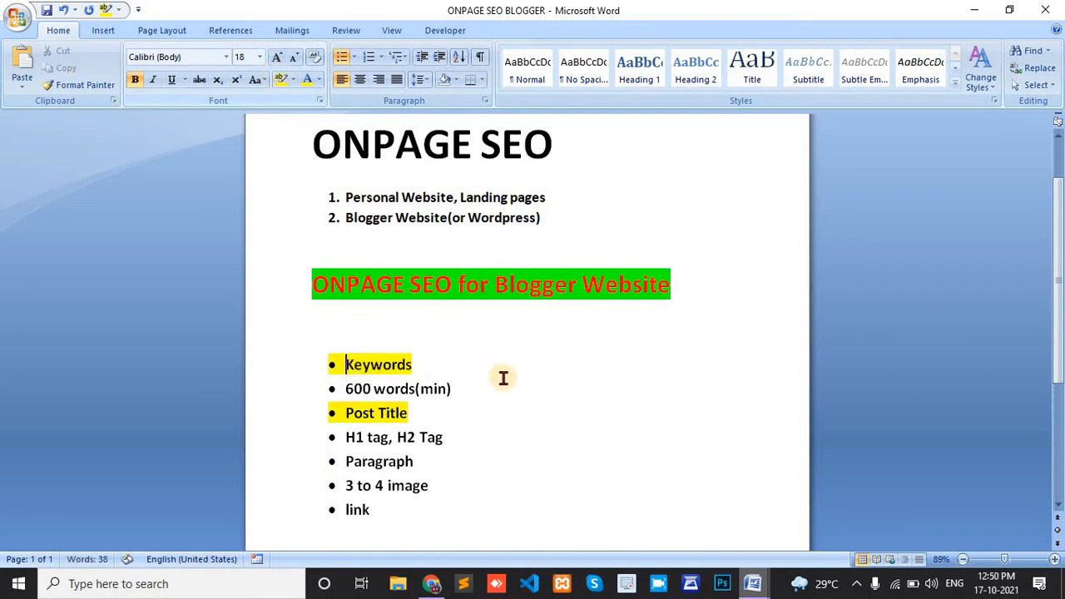
Highlight only the words "H1 tag" in the "H1 tag, H2 Tag" bullet in yellow.
{"action": "scroll", "coordinate": [504, 377], "scroll_direction": "down", "scroll_amount": 1}
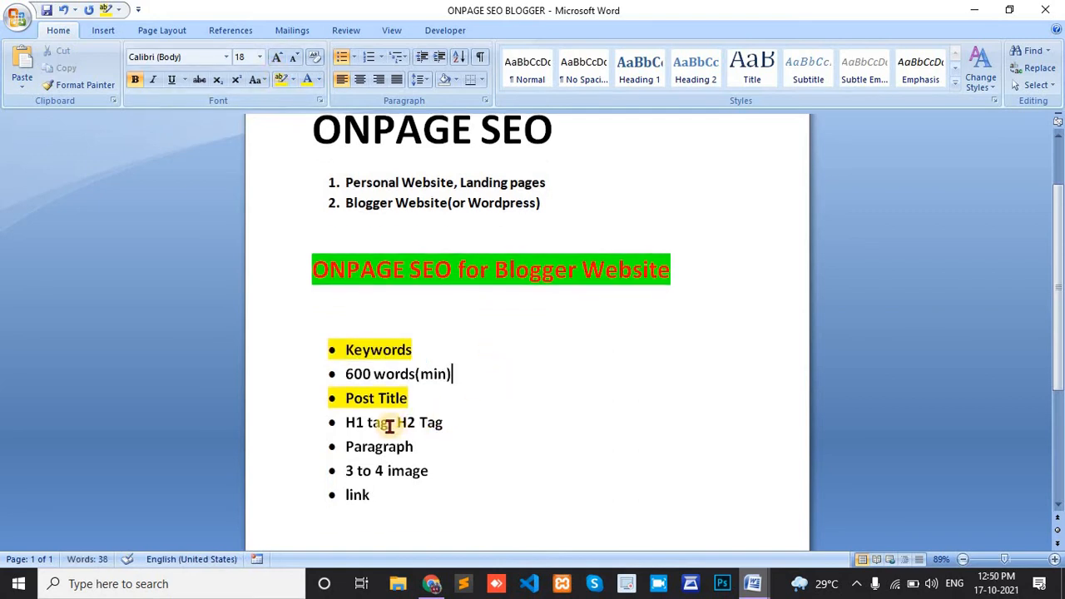
{"action": "left_click_drag", "start_coordinate": [390, 423], "coordinate": [348, 425]}
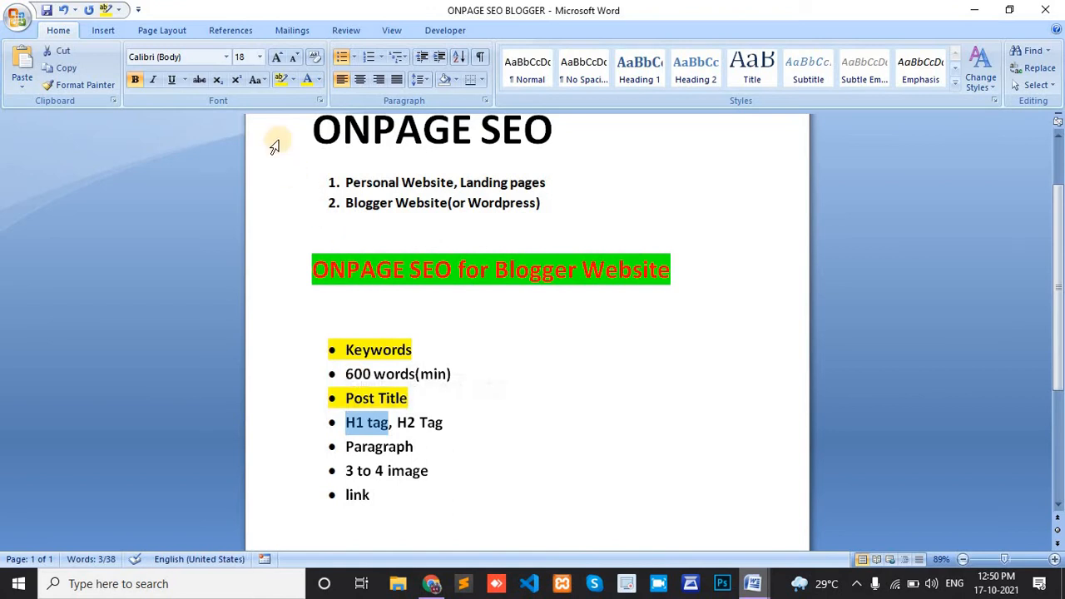
{"action": "left_click", "coordinate": [281, 80]}
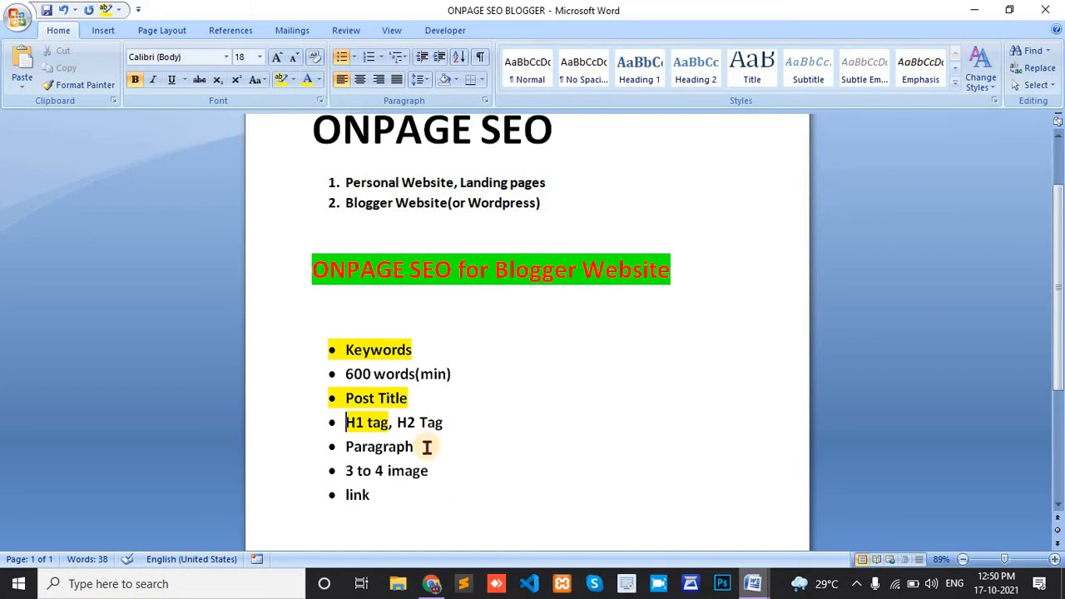
Return to the WordPress post in Chrome and set 43907643_M-1.jpg from the media library as its featured image.
{"action": "key", "text": "alt+Tab"}
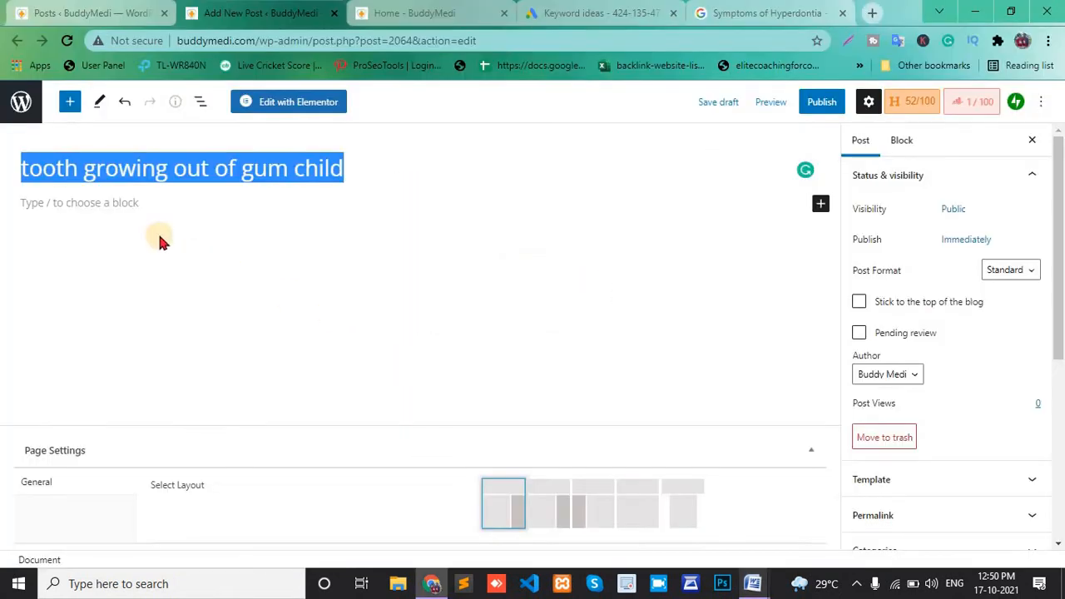
{"action": "left_click", "coordinate": [122, 202]}
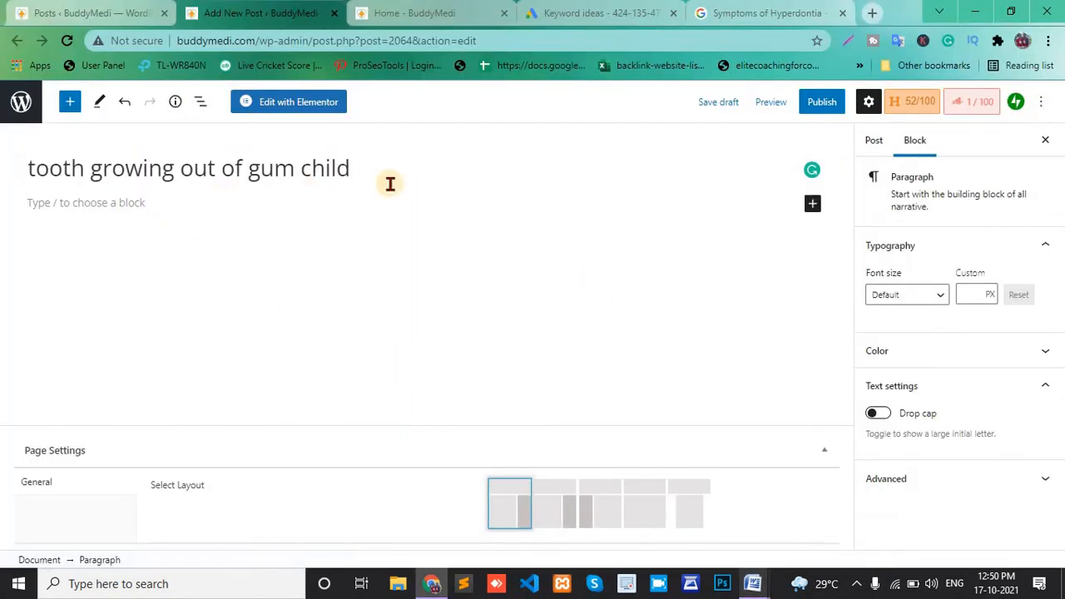
{"action": "left_click", "coordinate": [877, 141]}
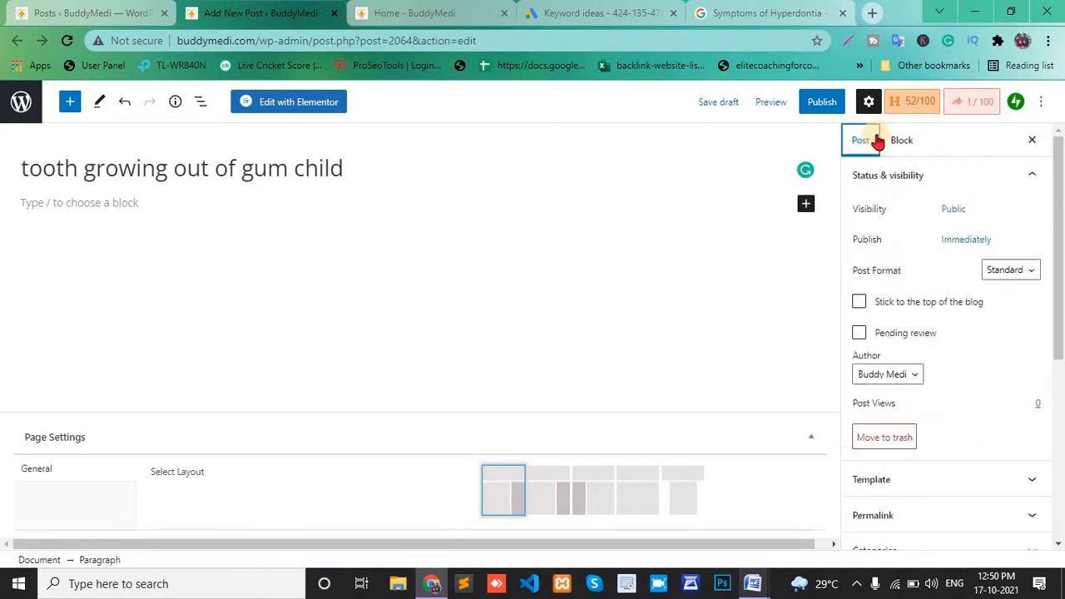
{"action": "scroll", "coordinate": [935, 399], "scroll_direction": "down", "scroll_amount": 3}
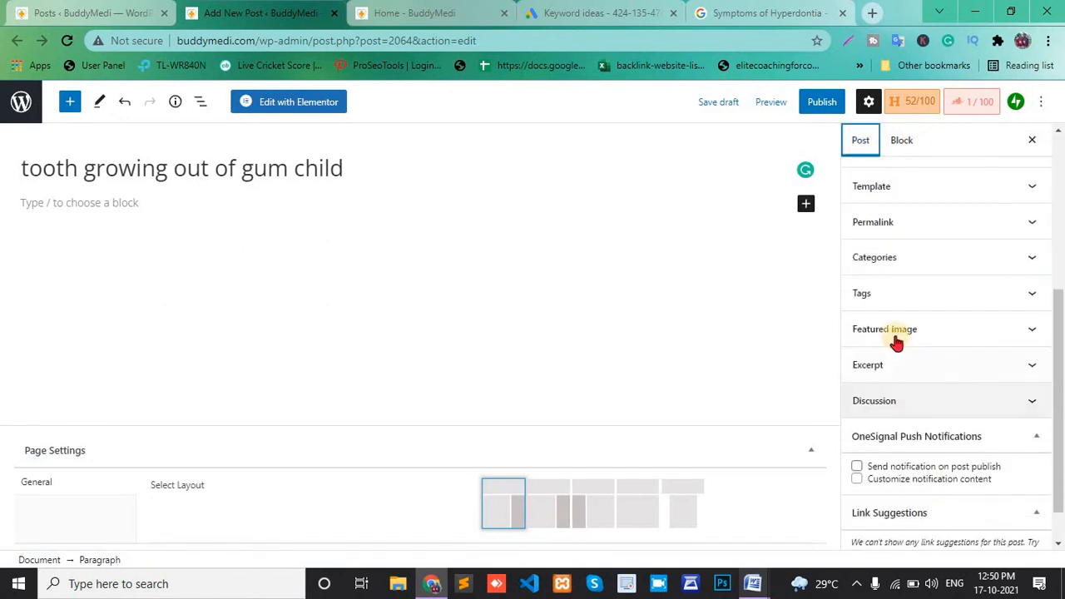
{"action": "left_click", "coordinate": [896, 333]}
{"action": "left_click", "coordinate": [933, 402]}
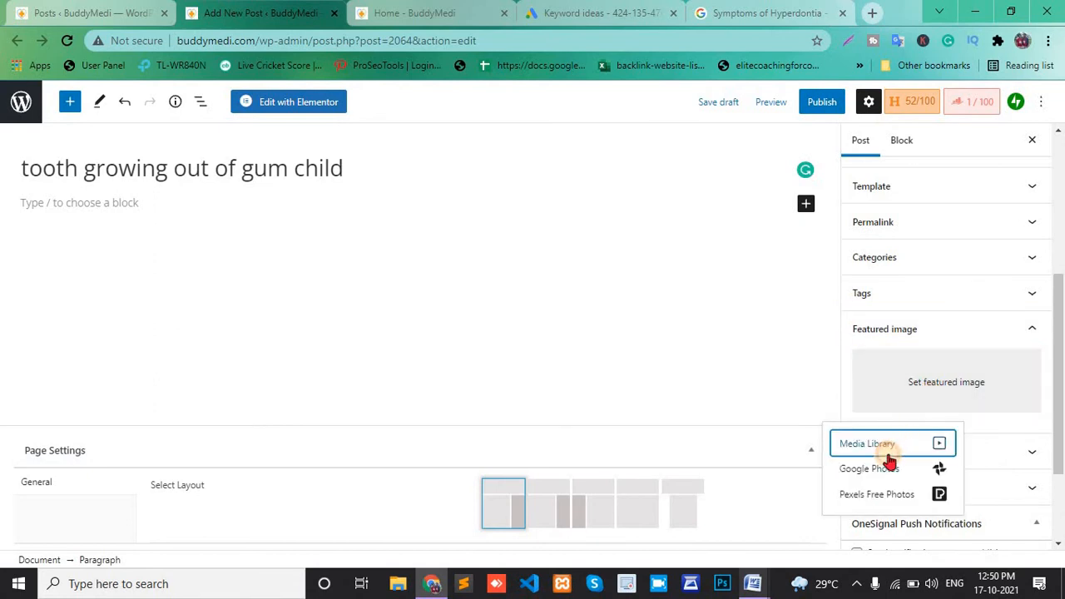
{"action": "left_click", "coordinate": [888, 453]}
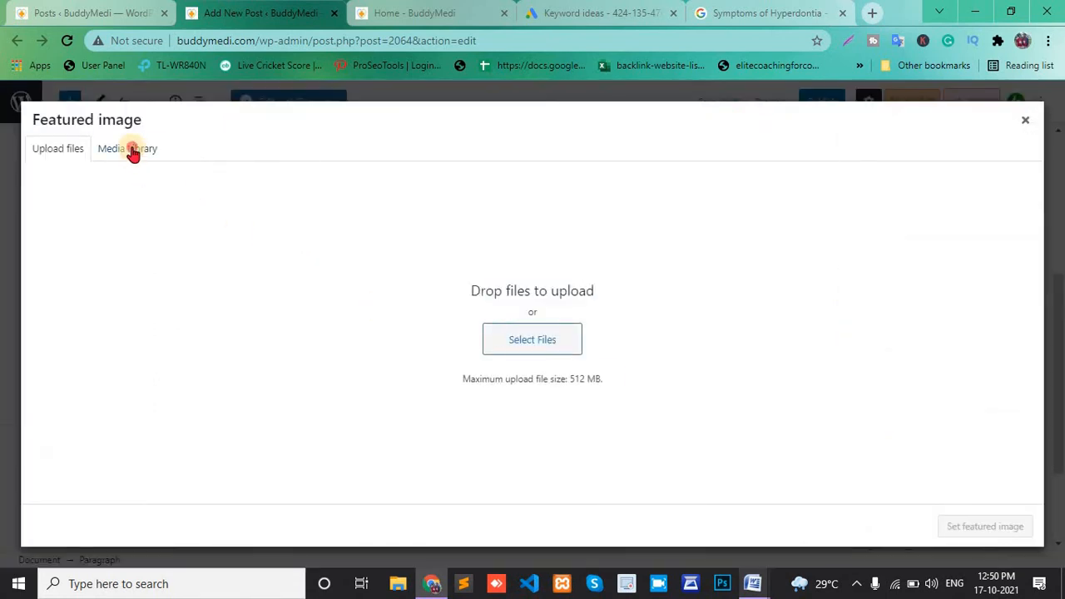
{"action": "left_click", "coordinate": [133, 155]}
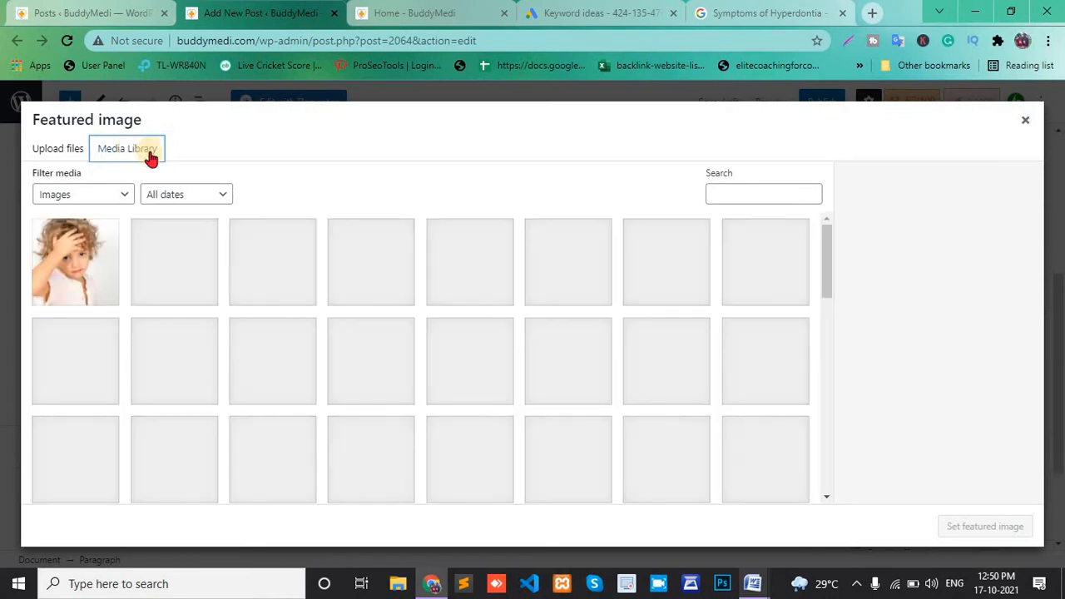
{"action": "left_click", "coordinate": [93, 250]}
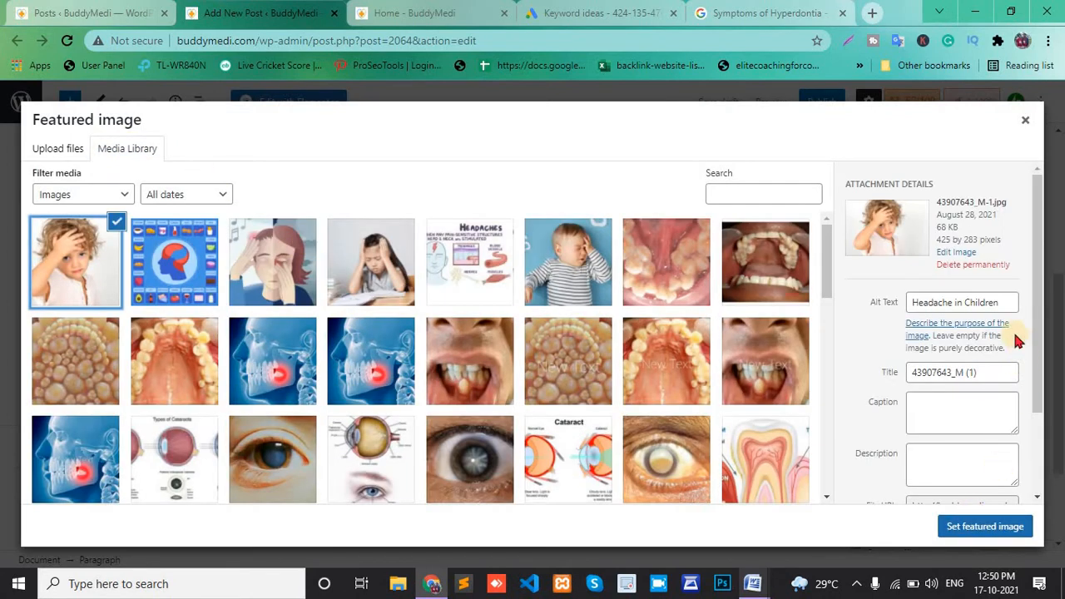
{"action": "left_click", "coordinate": [987, 528]}
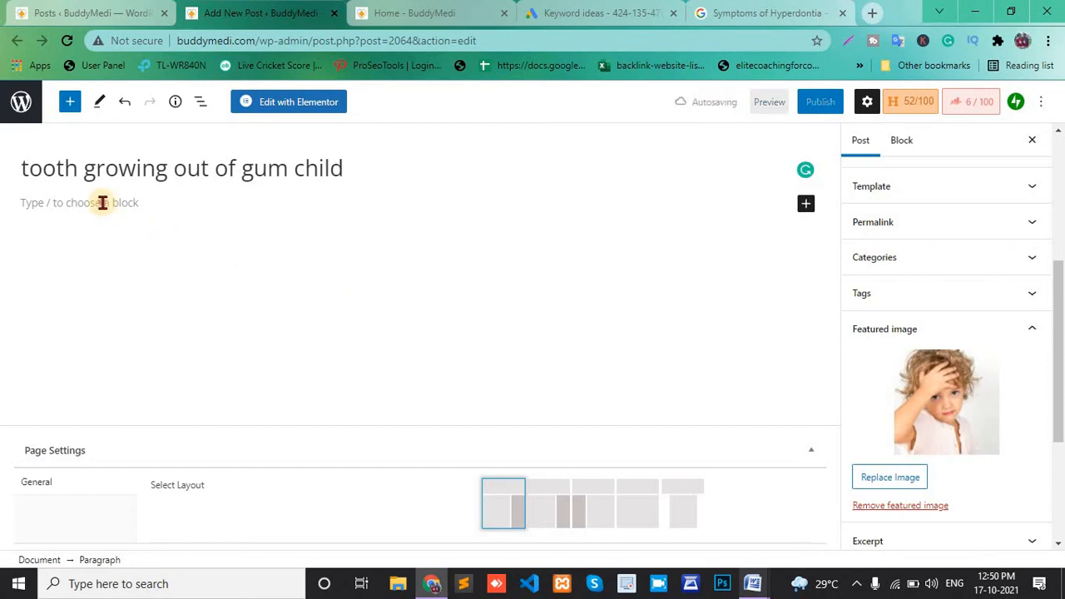
Search for "lorem ipsum" in a new browser tab, open lipsum.com and copy the paragraph under "What is Lorem Ipsum?".
{"action": "left_click", "coordinate": [872, 13]}
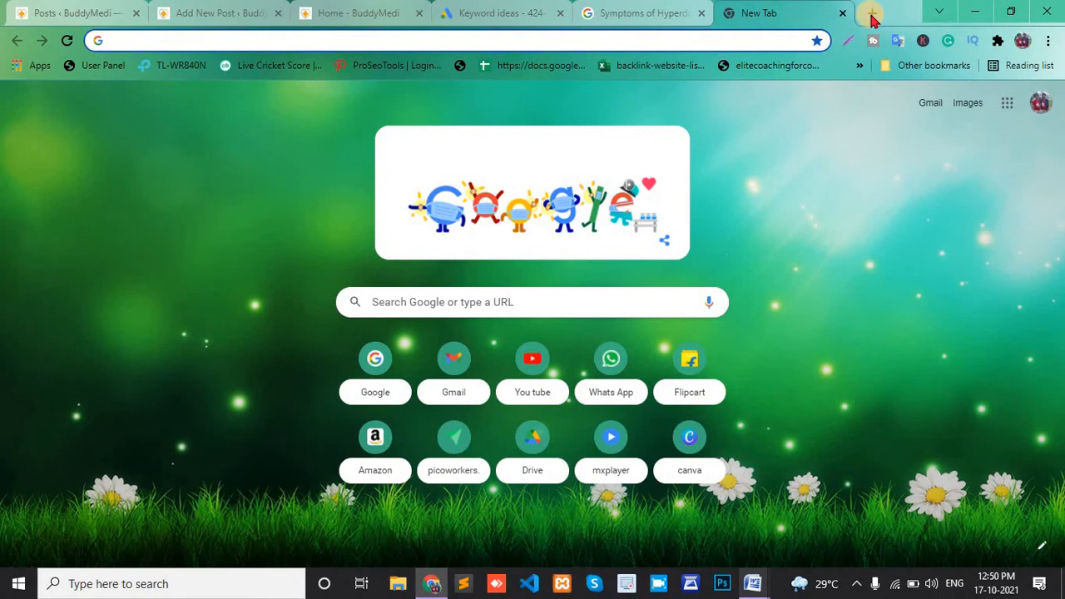
{"action": "type", "text": "lore"}
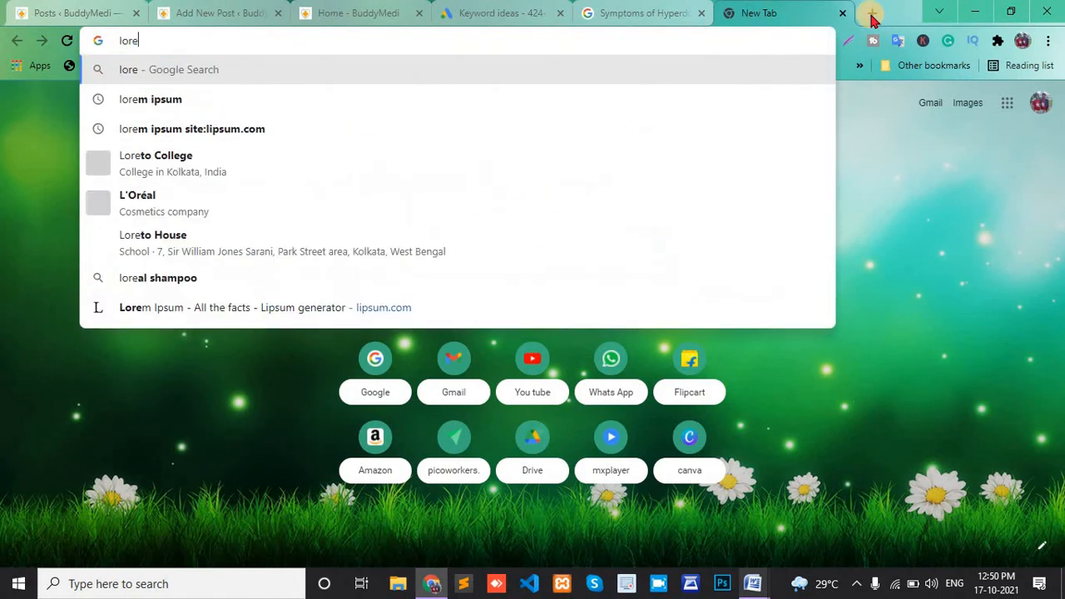
{"action": "left_click", "coordinate": [173, 101]}
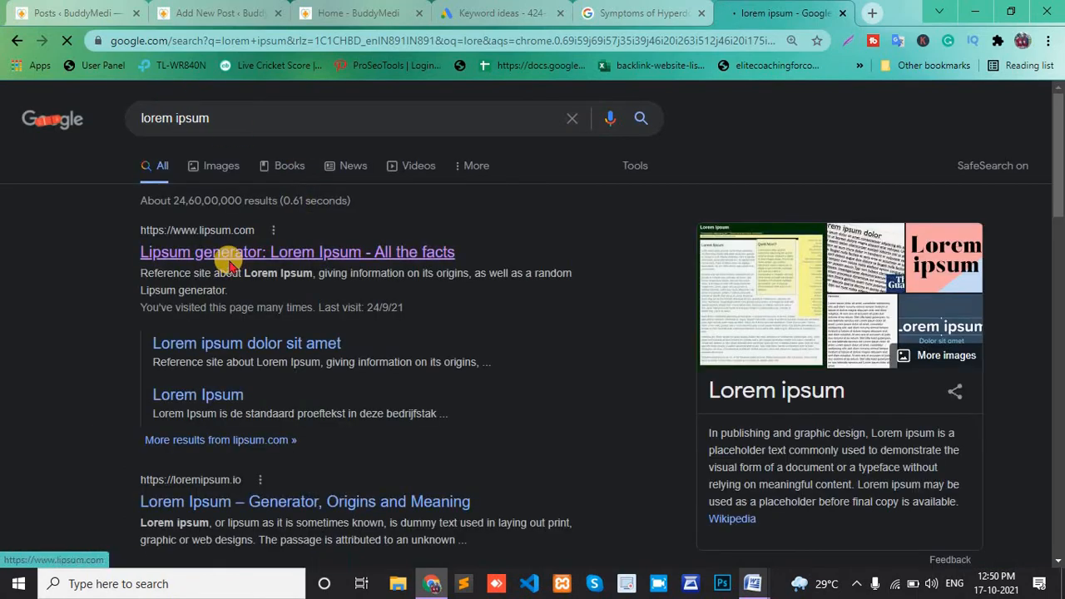
{"action": "left_click", "coordinate": [228, 261]}
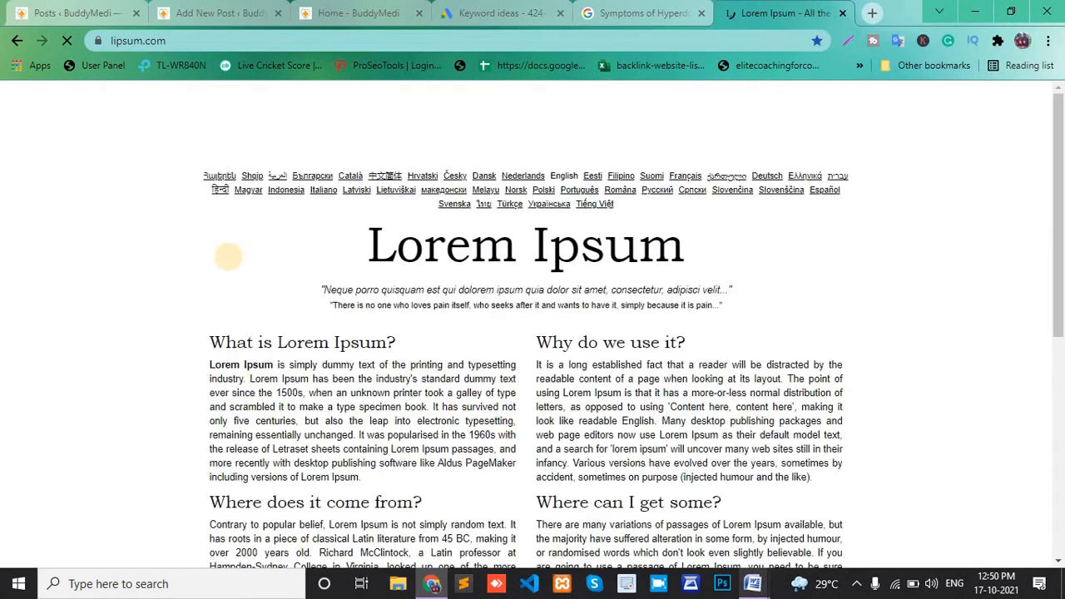
{"action": "scroll", "coordinate": [226, 255], "scroll_direction": "down", "scroll_amount": 1}
{"action": "left_click_drag", "start_coordinate": [210, 291], "coordinate": [513, 405]}
{"action": "key", "text": "ctrl+c"}
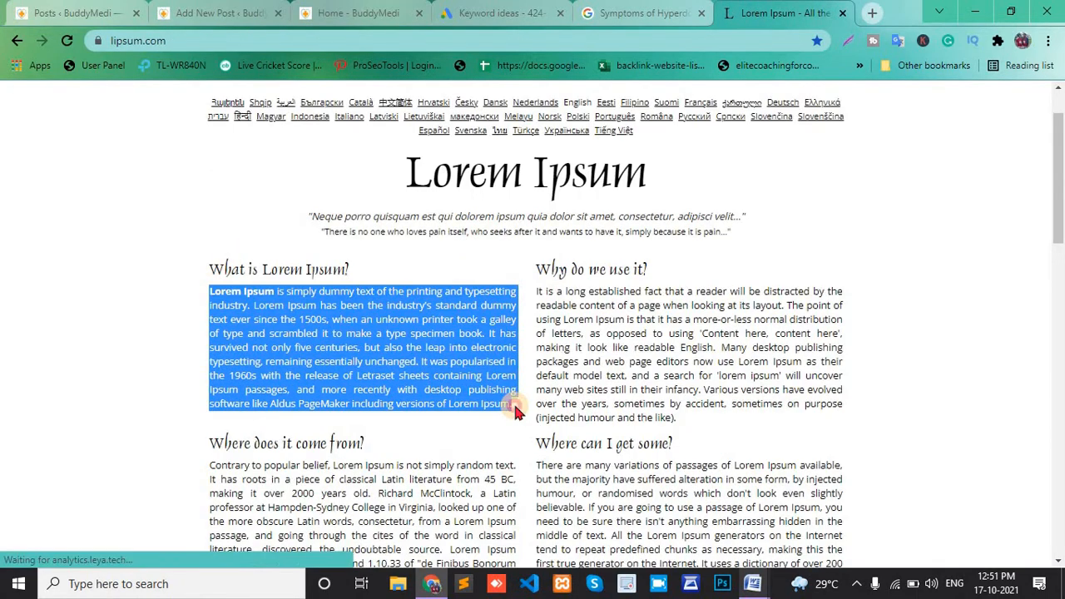
Paste the Lorem Ipsum paragraph twice into the body of the BuddyMedi post and start a new block below it.
{"action": "left_click", "coordinate": [200, 13]}
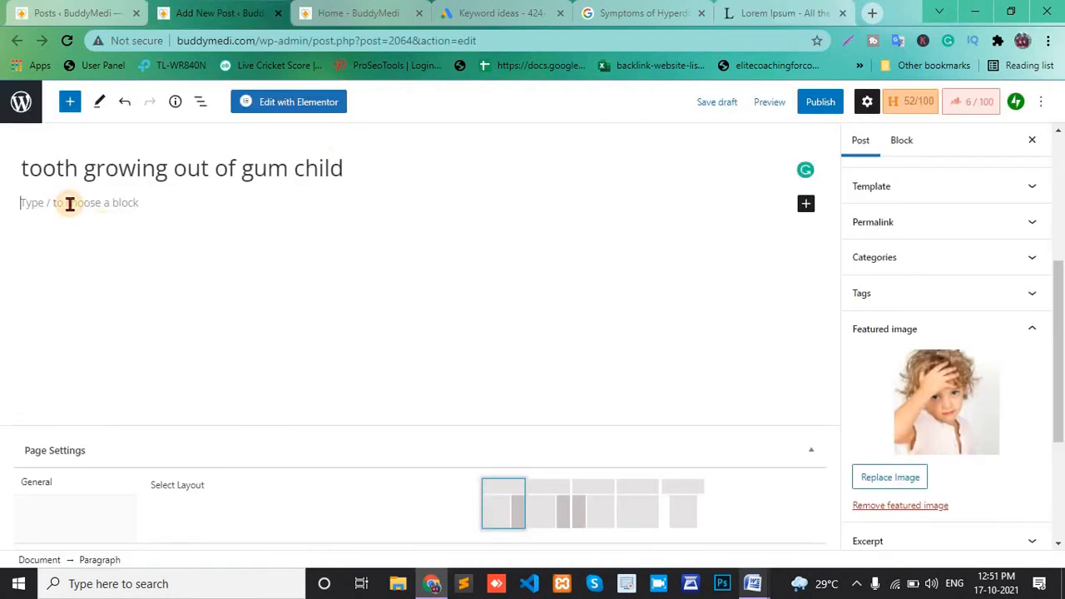
{"action": "key", "text": "ctrl+v"}
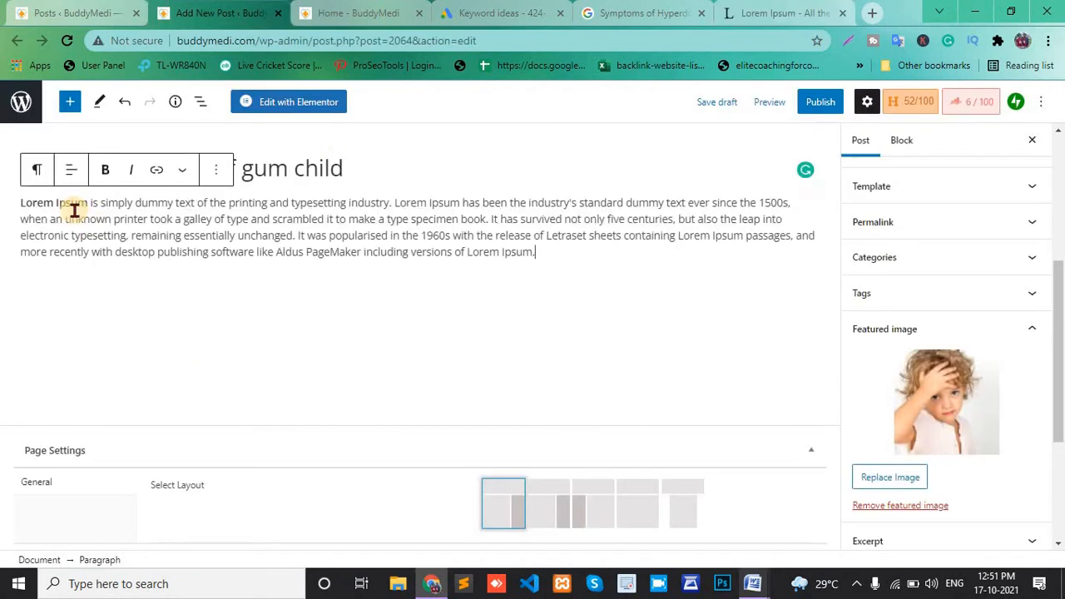
{"action": "key", "text": "ctrl+v"}
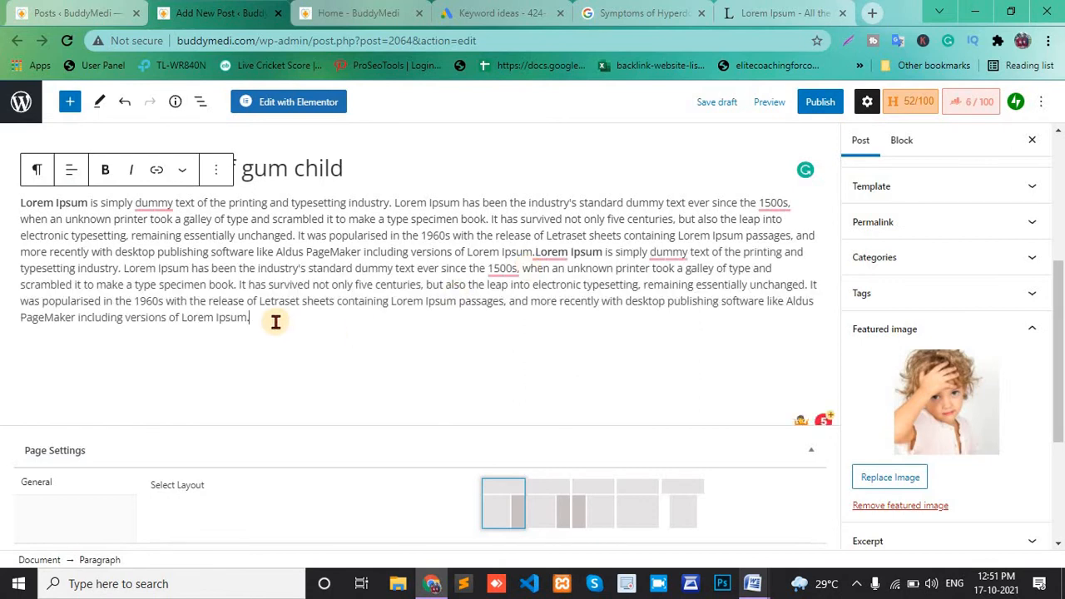
{"action": "left_click_drag", "start_coordinate": [275, 321], "coordinate": [18, 208]}
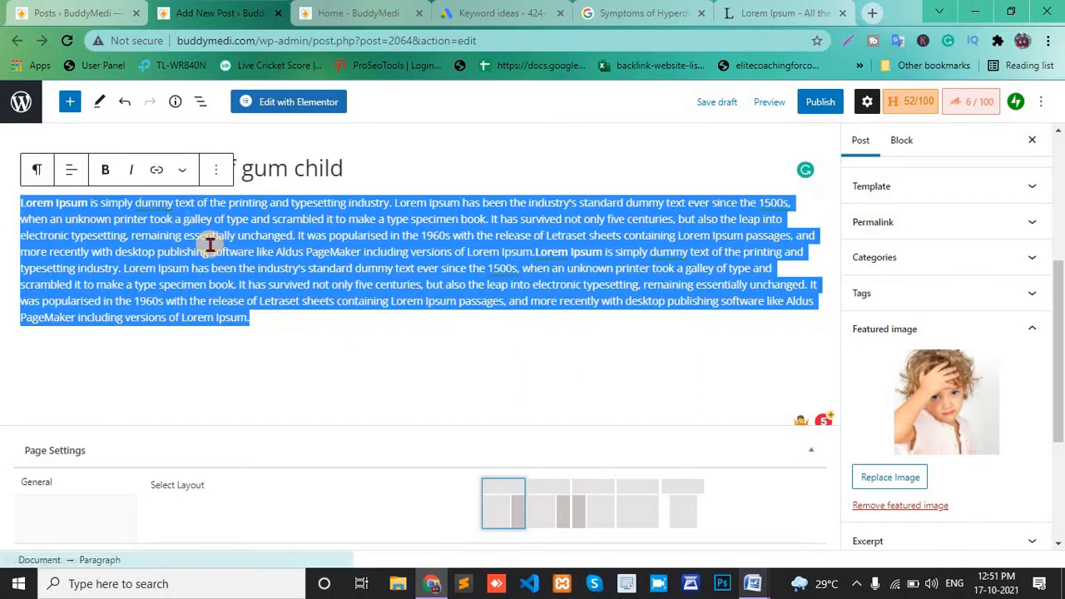
{"action": "left_click", "coordinate": [262, 319]}
{"action": "key", "text": "Return"}
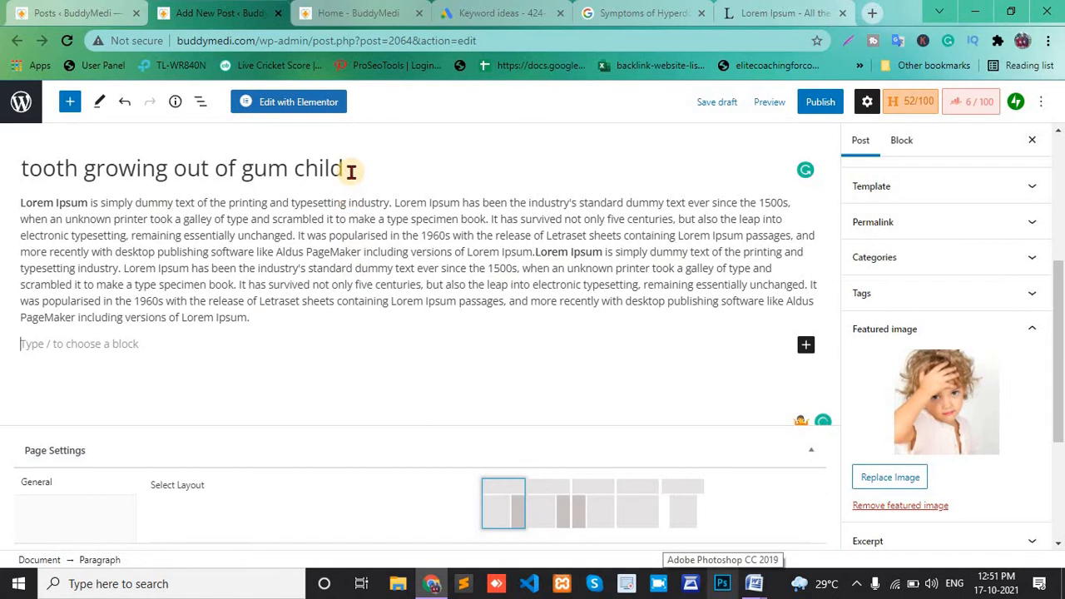
Copy the post title "tooth growing out of gum child" and paste it into the empty block below the Lorem Ipsum paragraph.
{"action": "left_click_drag", "start_coordinate": [345, 170], "coordinate": [4, 183]}
{"action": "key", "text": "ctrl+c"}
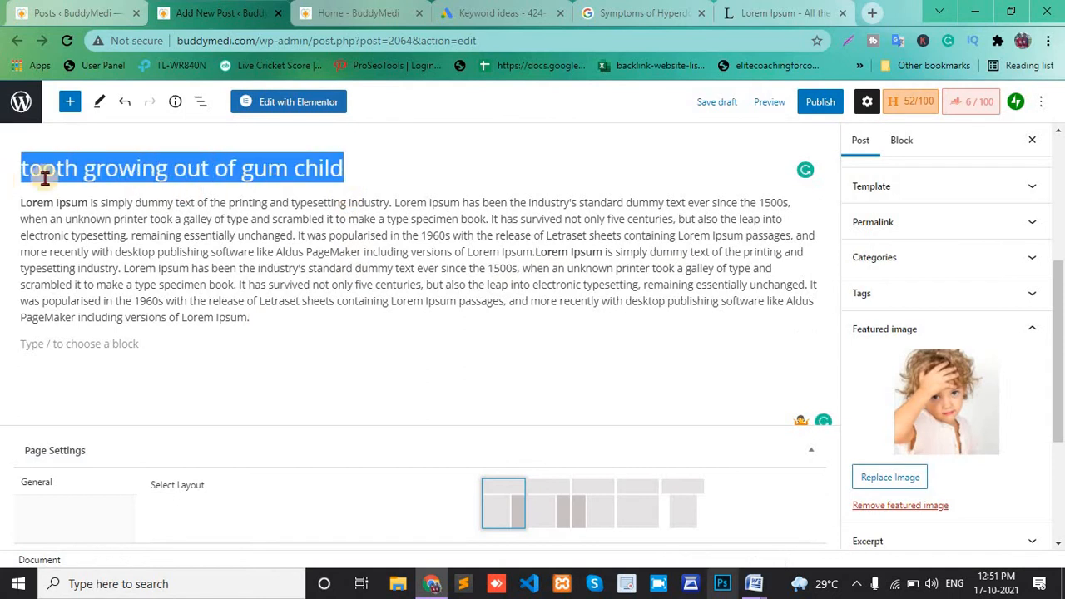
{"action": "left_click", "coordinate": [124, 348]}
{"action": "key", "text": "ctrl+v"}
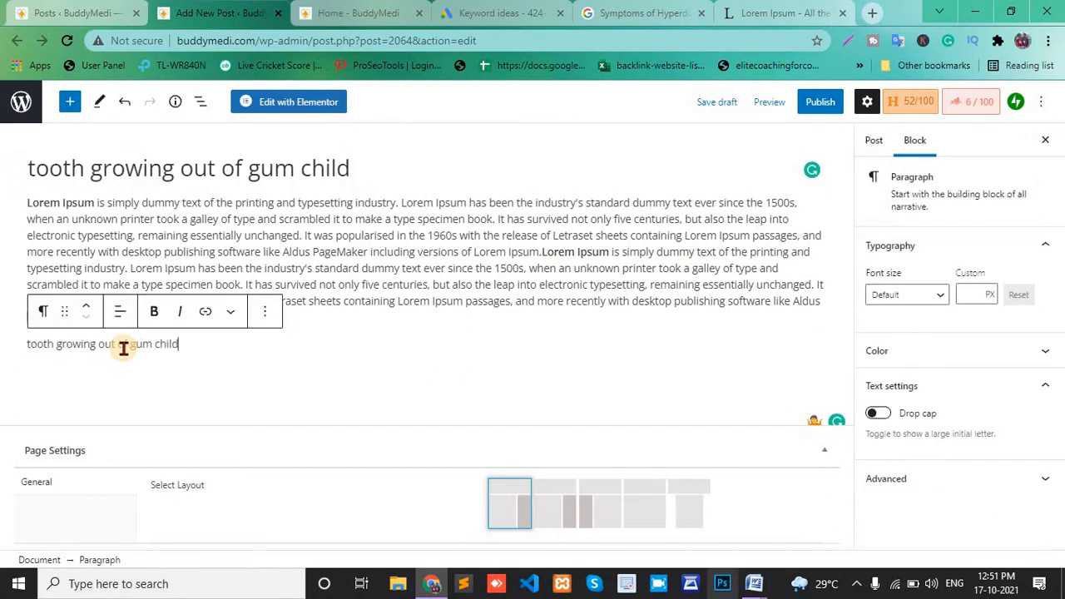
Copy the pasted keyword below the Lorem Ipsum text, turn its paragraph into an H2 heading and centre the heading.
{"action": "left_click_drag", "start_coordinate": [96, 347], "coordinate": [24, 348]}
{"action": "key", "text": "ctrl+c"}
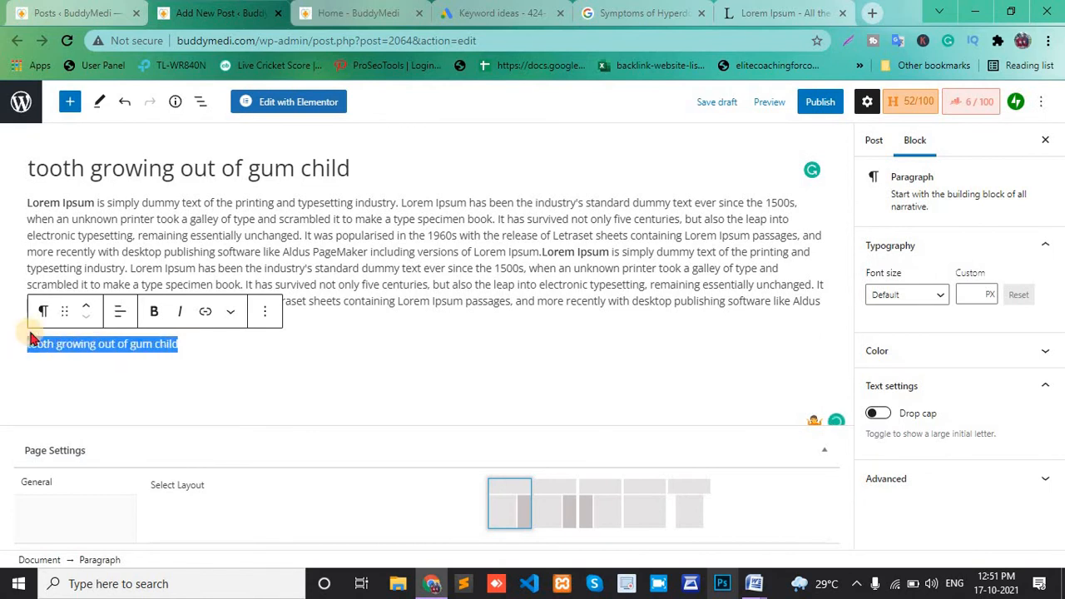
{"action": "left_click", "coordinate": [41, 323]}
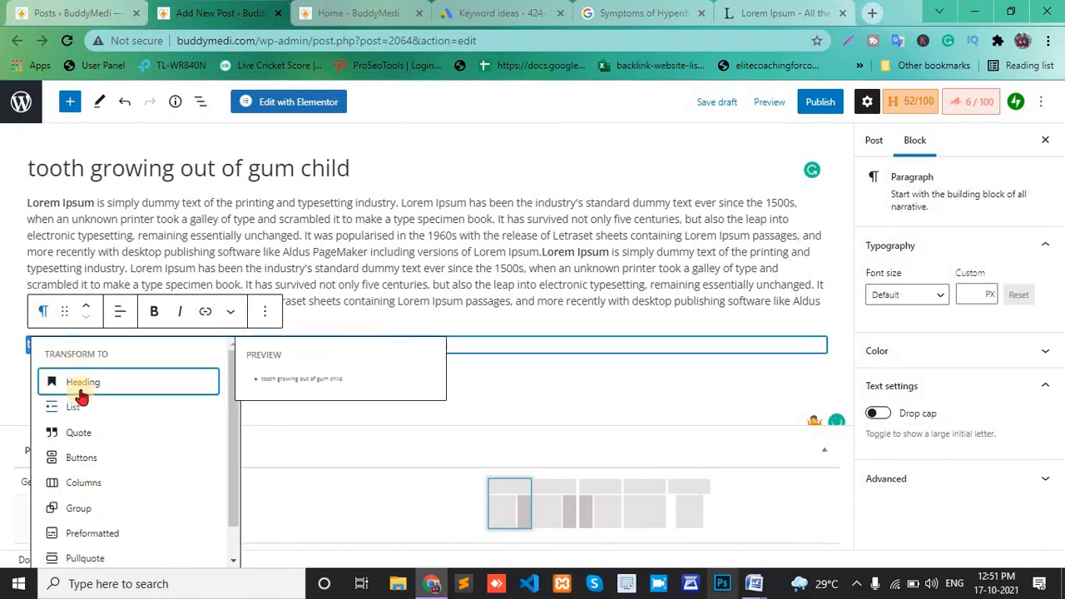
{"action": "left_click", "coordinate": [86, 377]}
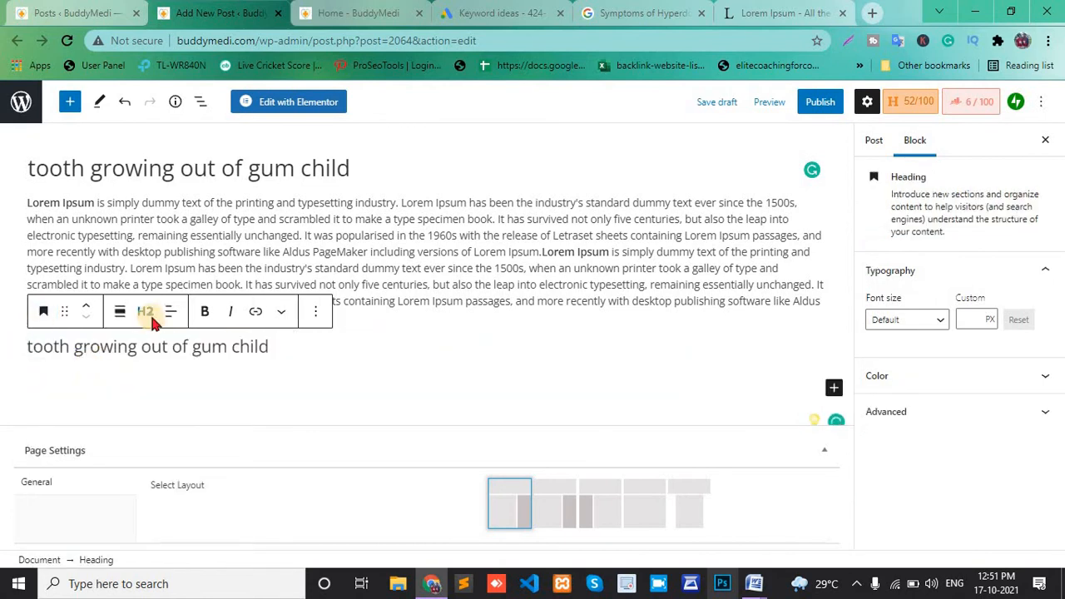
{"action": "left_click", "coordinate": [170, 314]}
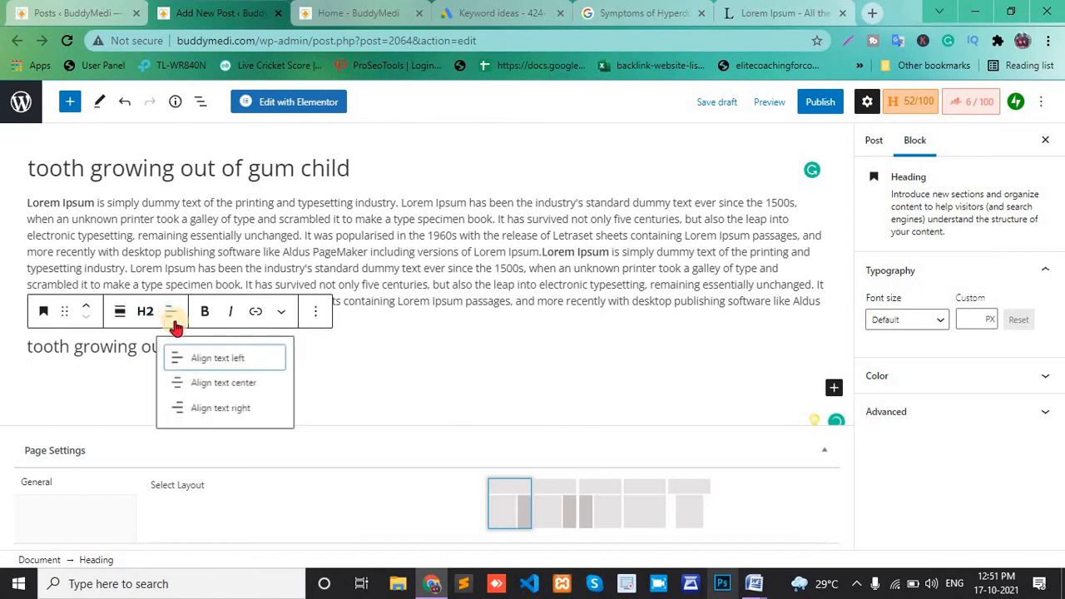
{"action": "left_click", "coordinate": [201, 384]}
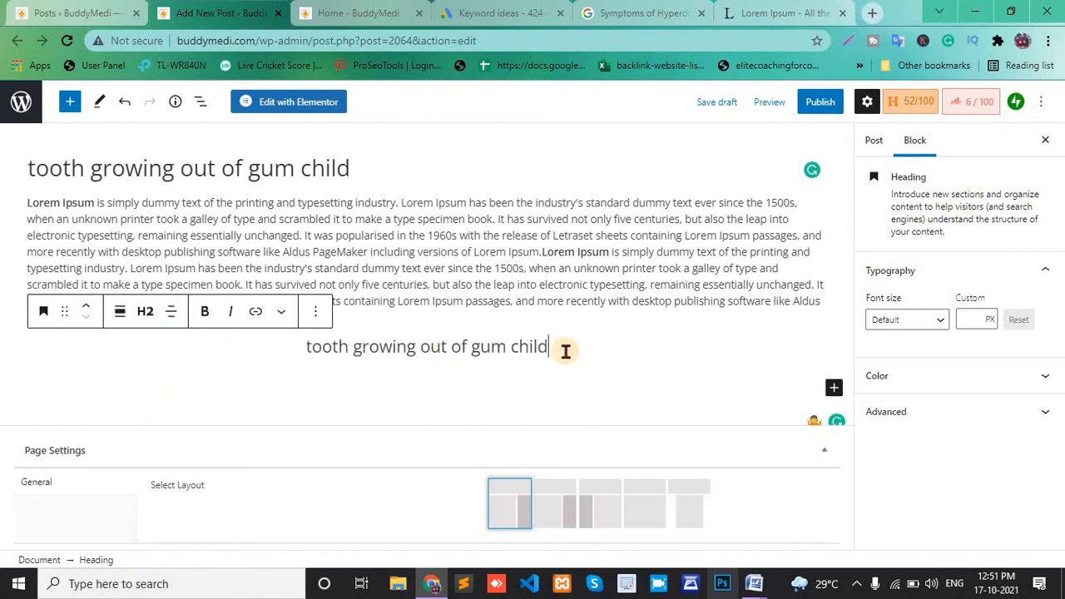
Copy the whole Lorem Ipsum paragraph above the heading and paste it three times into a new block below the centred heading.
{"action": "key", "text": "Return"}
{"action": "key", "text": "ctrl+v"}
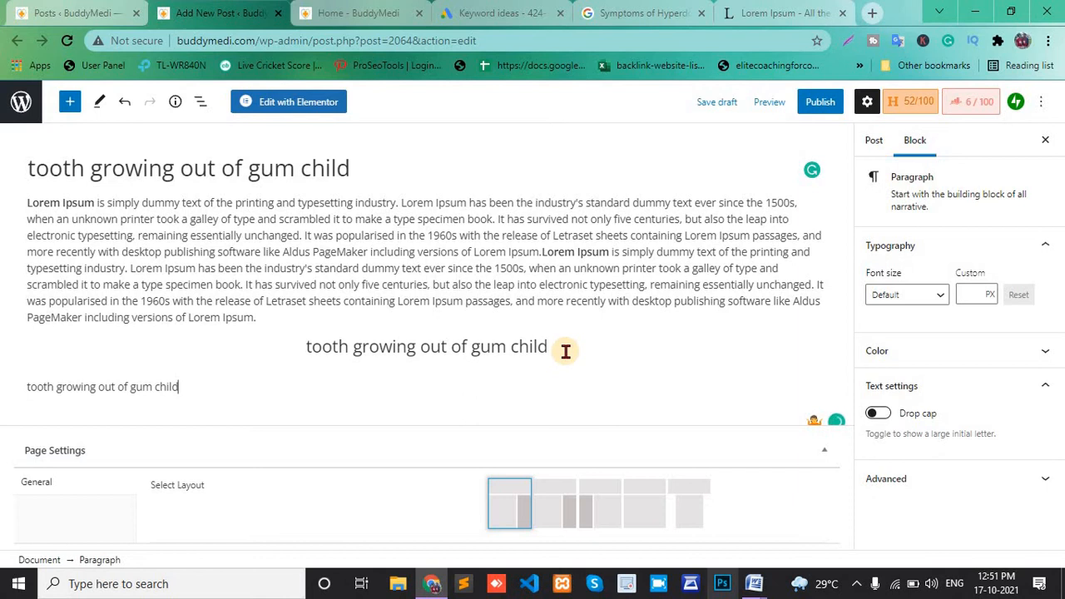
{"action": "key", "text": "ctrl+z"}
{"action": "left_click_drag", "start_coordinate": [274, 323], "coordinate": [28, 203]}
{"action": "key", "text": "ctrl+c"}
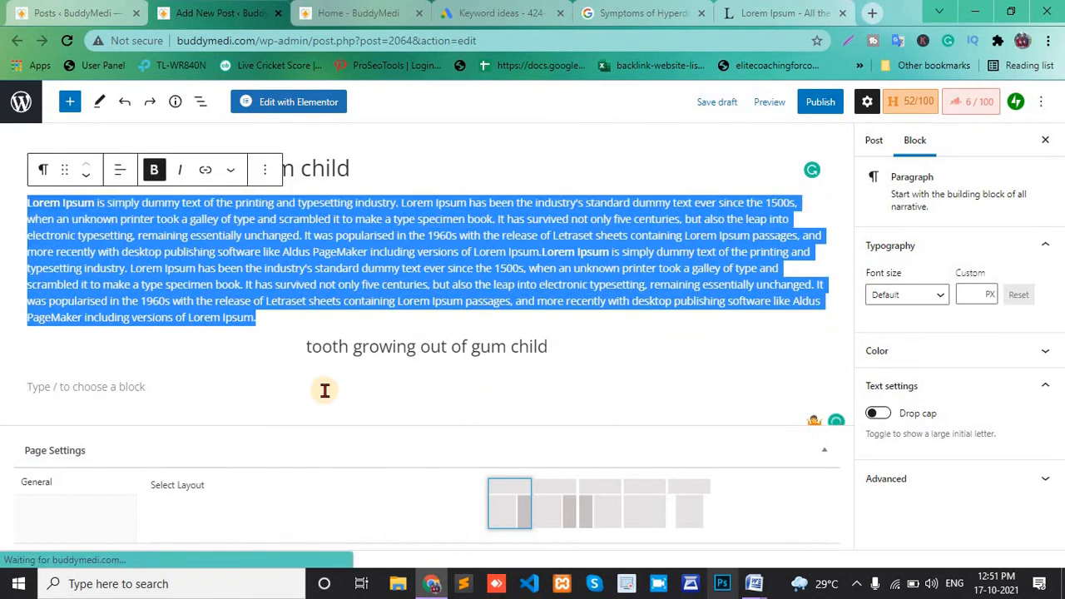
{"action": "left_click", "coordinate": [215, 387]}
{"action": "key", "text": "ctrl+v"}
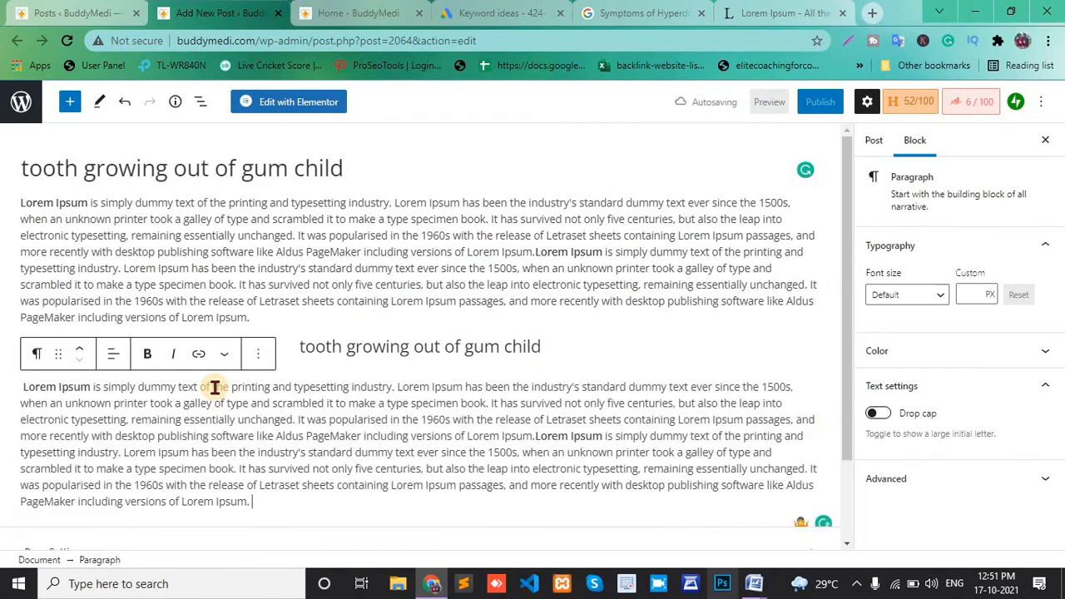
{"action": "key", "text": "ctrl+v"}
{"action": "key", "text": "ctrl+v"}
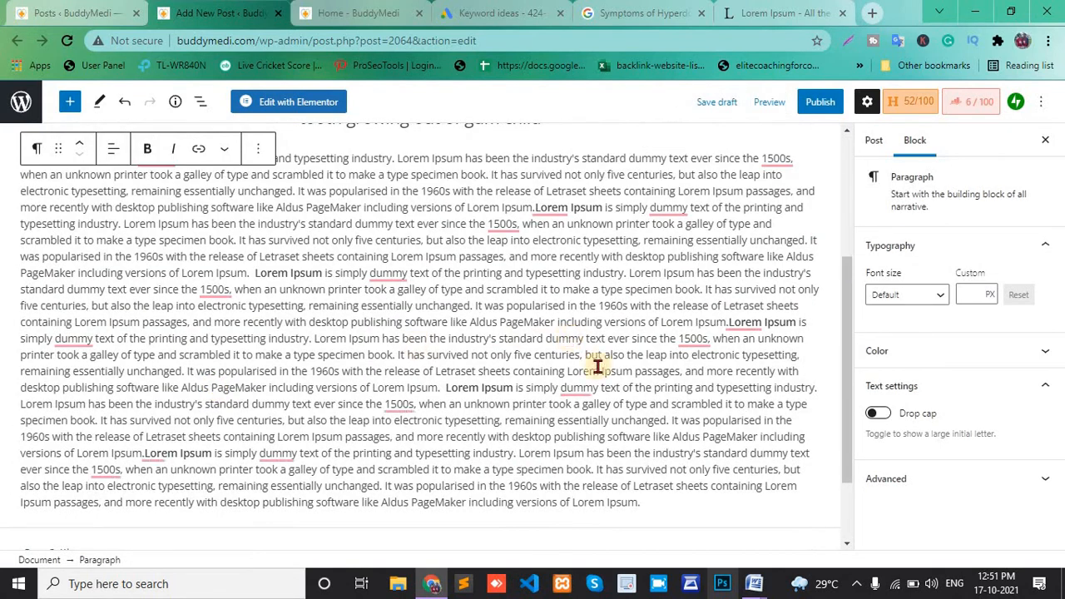
{"action": "scroll", "coordinate": [669, 498], "scroll_direction": "up", "scroll_amount": 1}
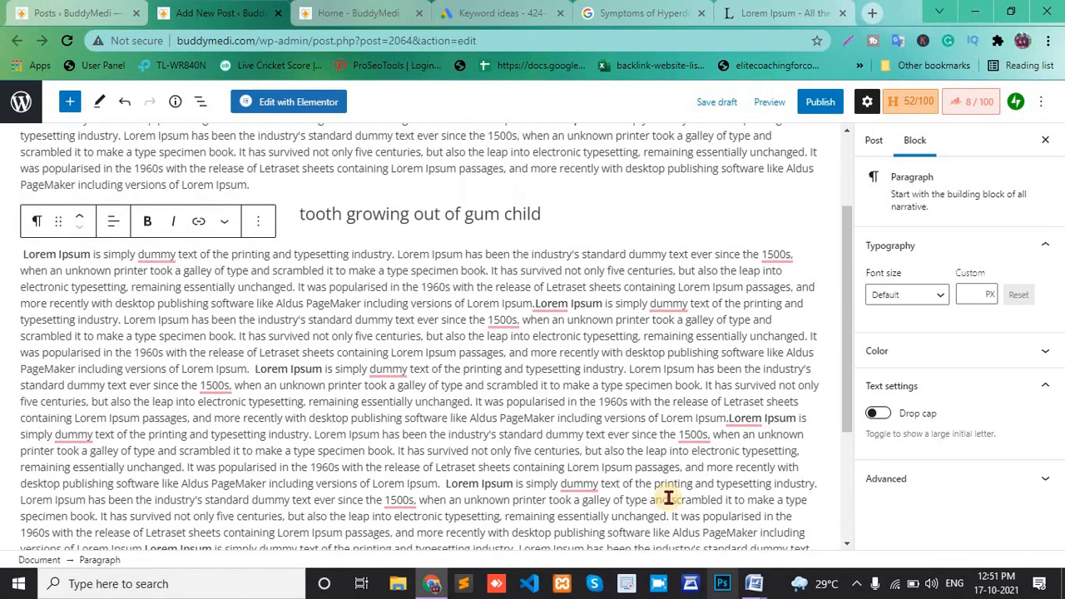
{"action": "scroll", "coordinate": [668, 498], "scroll_direction": "down", "scroll_amount": 1}
Check the "600 words(min)" item in the ONPAGE SEO BLOGGER Word document against the post's word count in Rank Math's Basic SEO checks in Chrome.
{"action": "mouse_move", "coordinate": [755, 583]}
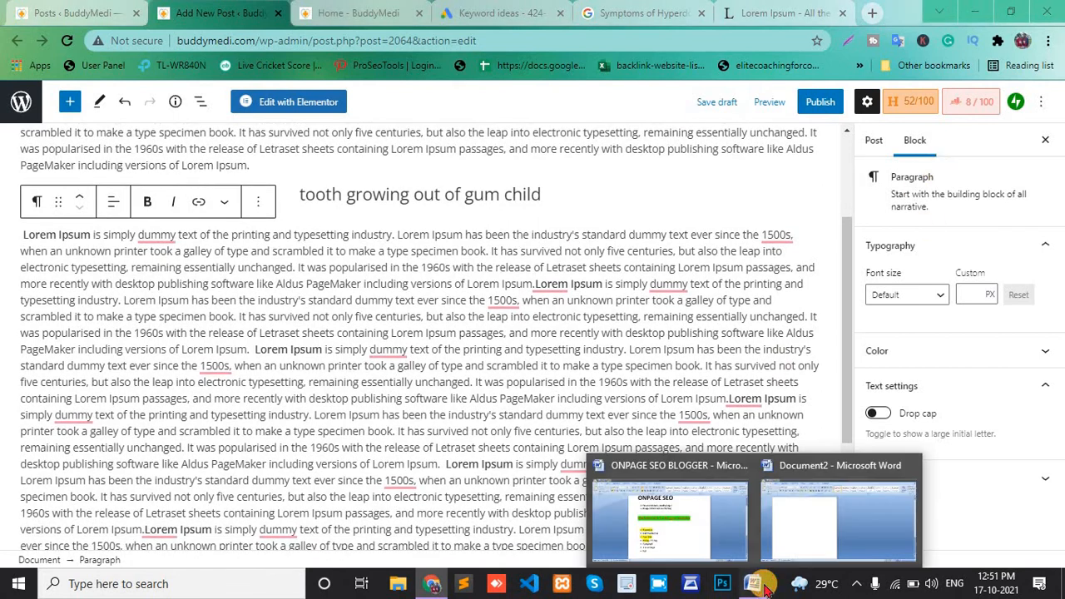
{"action": "left_click", "coordinate": [697, 532]}
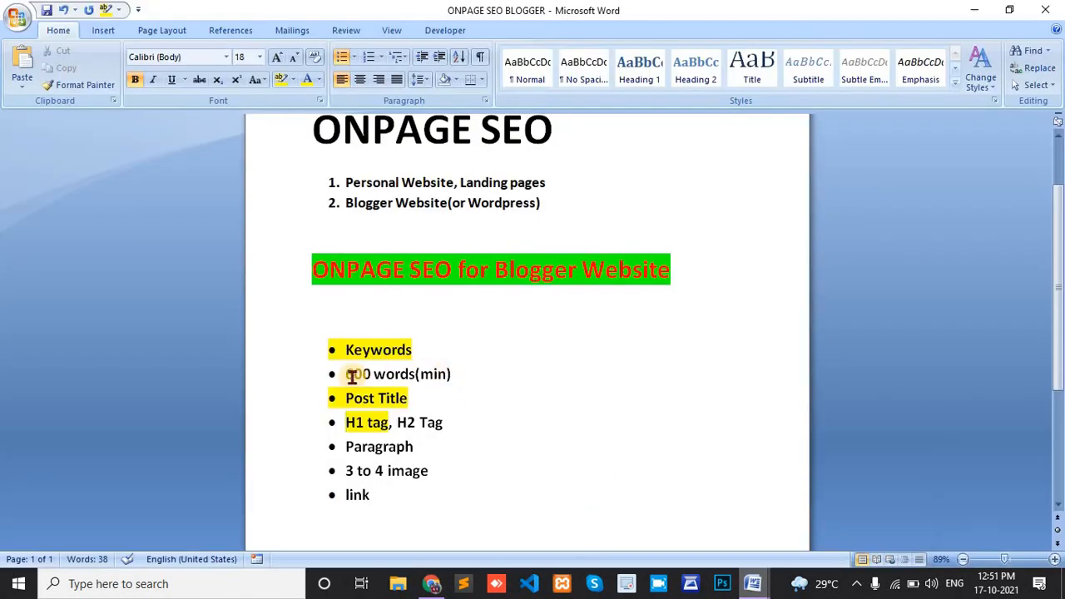
{"action": "left_click_drag", "start_coordinate": [348, 377], "coordinate": [415, 376]}
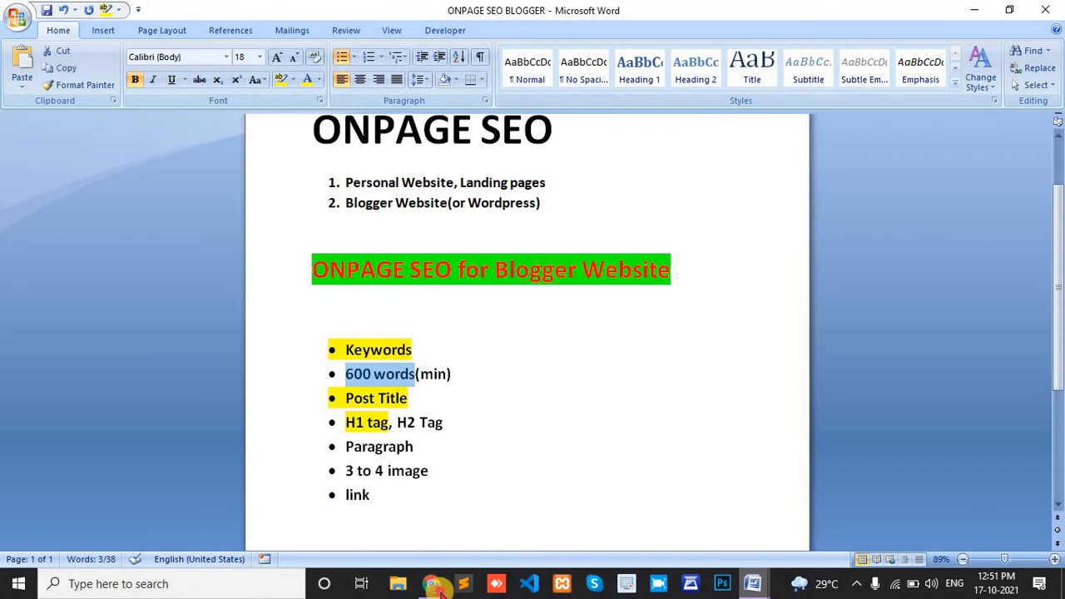
{"action": "left_click", "coordinate": [439, 589]}
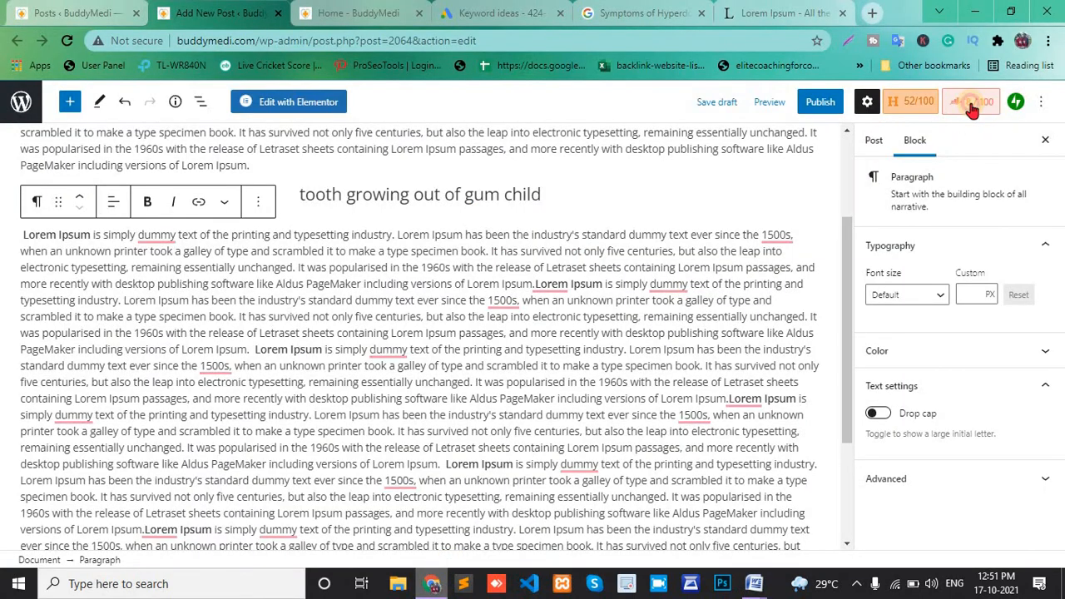
{"action": "left_click", "coordinate": [974, 112]}
{"action": "scroll", "coordinate": [932, 368], "scroll_direction": "down", "scroll_amount": 2}
{"action": "scroll", "coordinate": [932, 369], "scroll_direction": "down", "scroll_amount": 1}
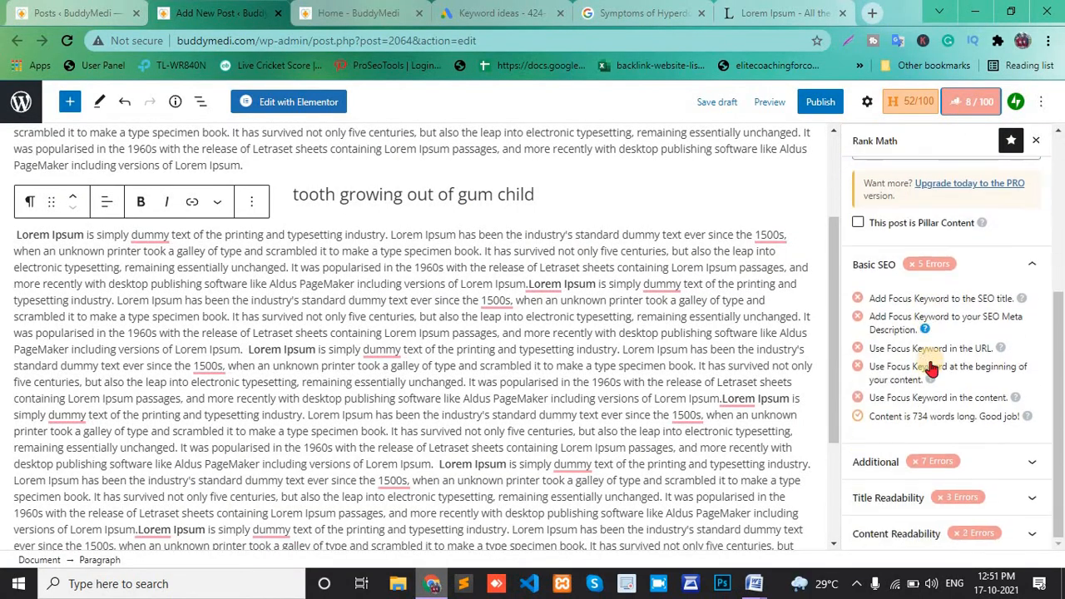
{"action": "left_click_drag", "start_coordinate": [912, 419], "coordinate": [972, 420]}
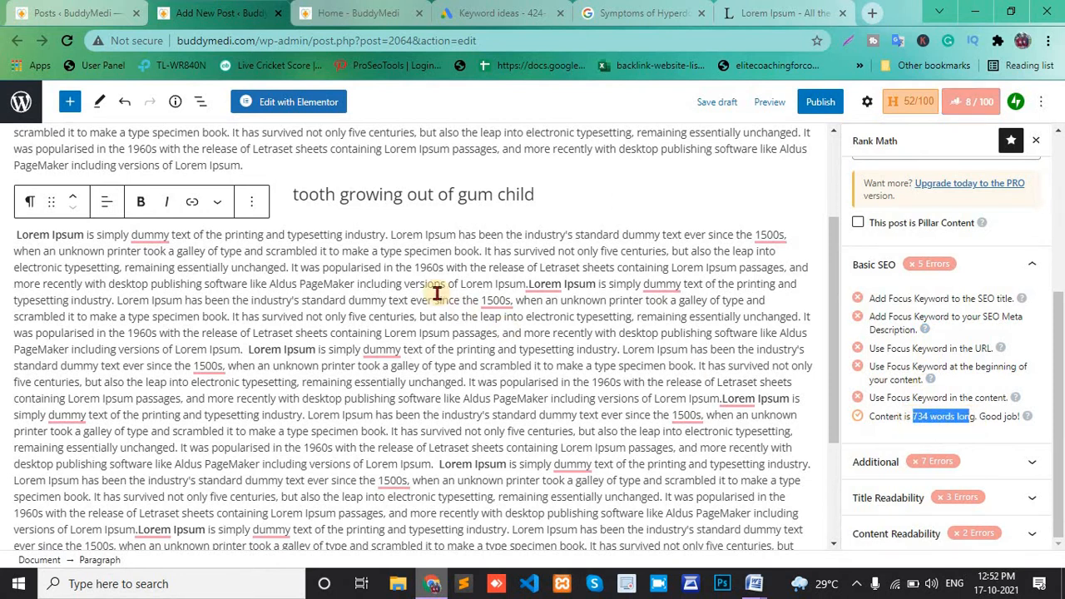
Add the post title "tooth growing out of gum child" as the Rank Math focus keyword and review the Basic SEO checks.
{"action": "scroll", "coordinate": [433, 291], "scroll_direction": "up", "scroll_amount": 2}
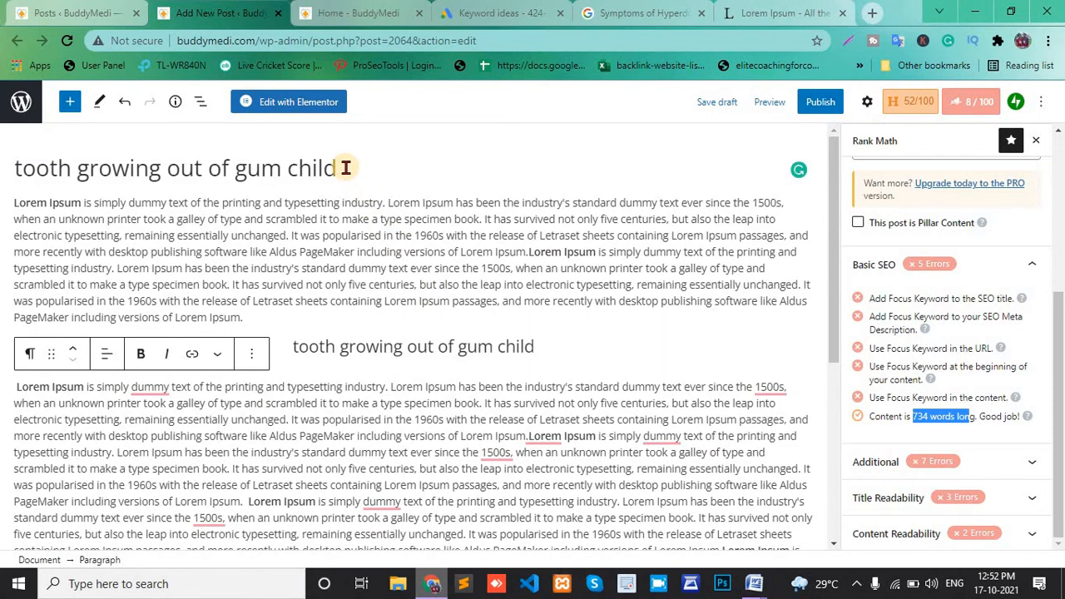
{"action": "left_click_drag", "start_coordinate": [345, 168], "coordinate": [13, 173]}
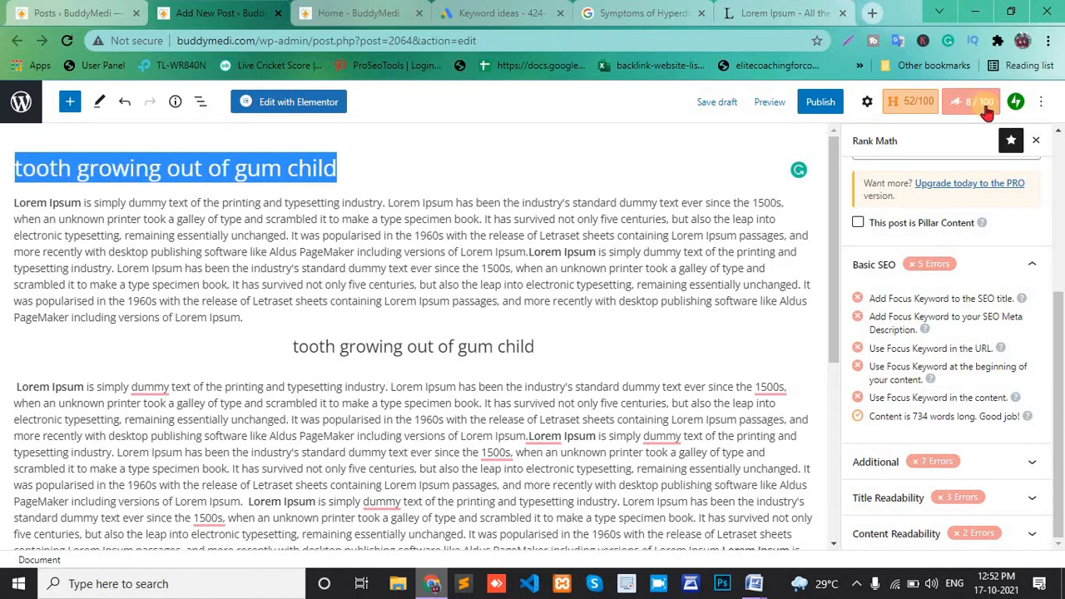
{"action": "left_click", "coordinate": [987, 113]}
{"action": "left_click", "coordinate": [977, 101]}
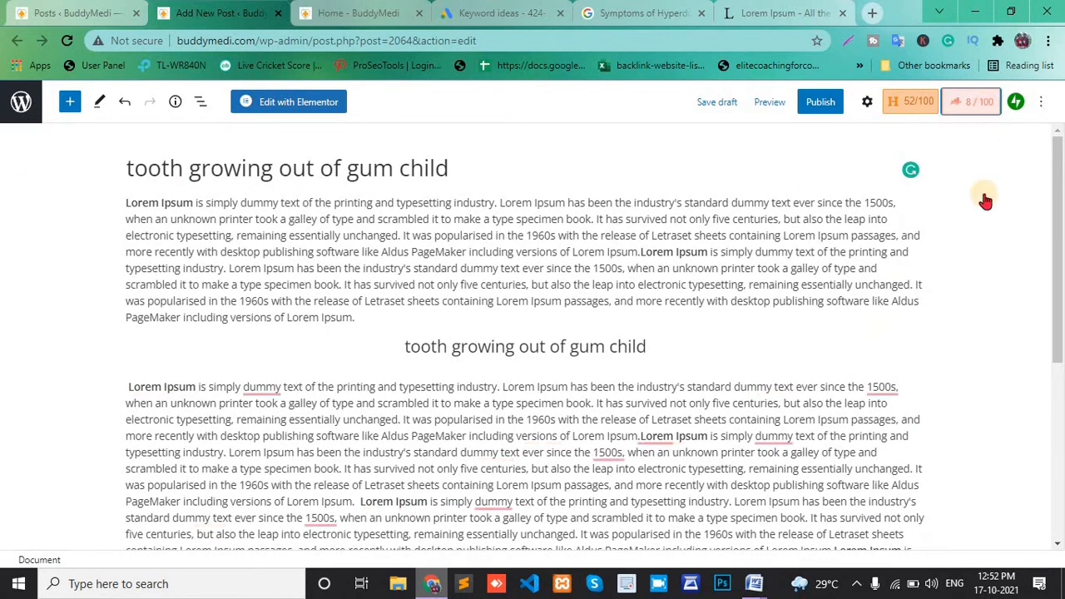
{"action": "left_click", "coordinate": [903, 416]}
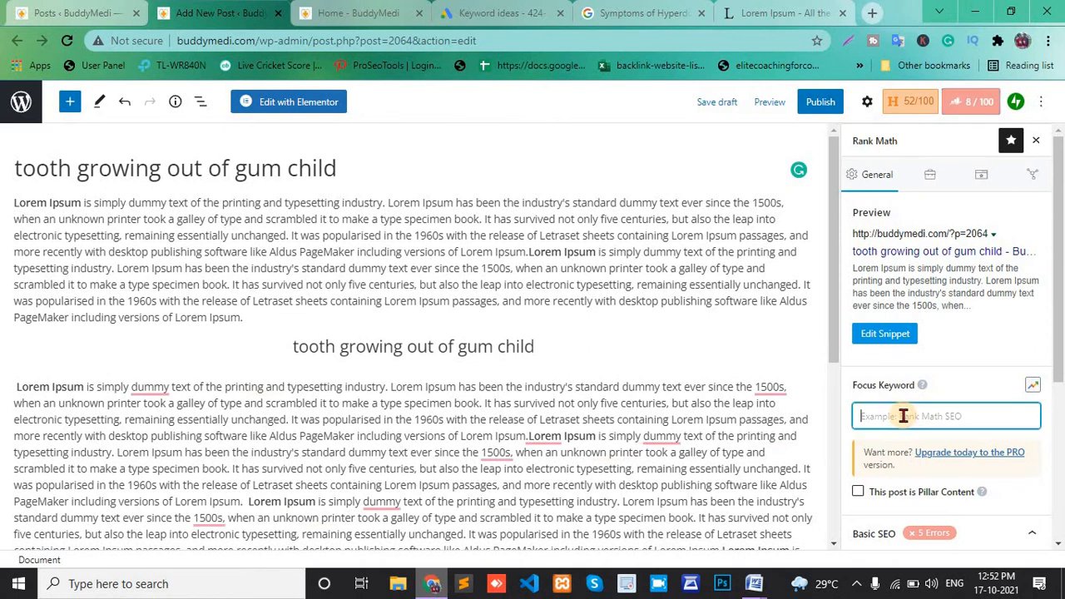
{"action": "key", "text": "Return"}
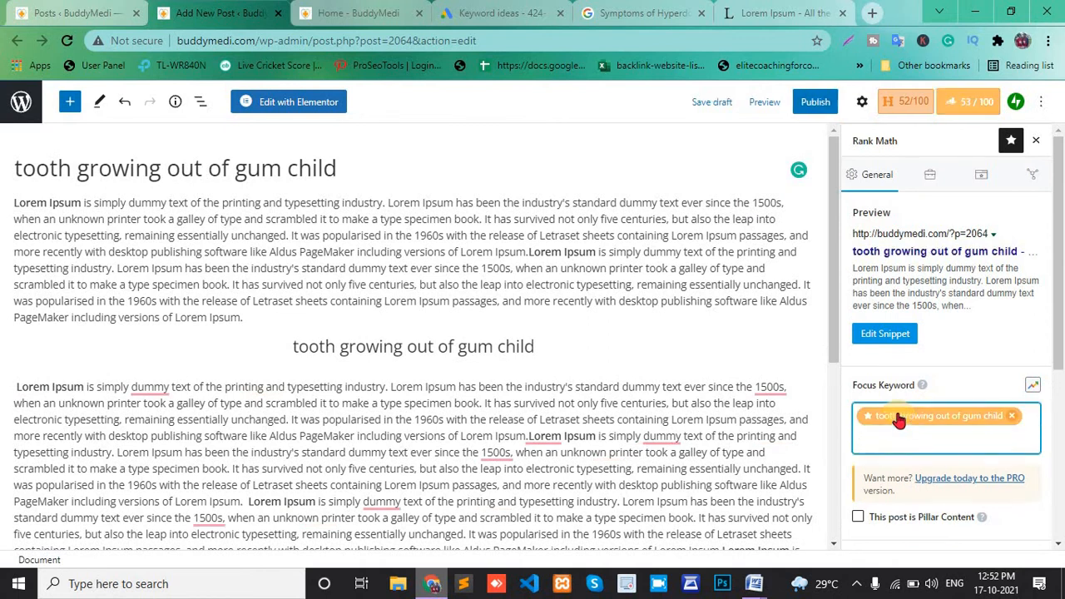
{"action": "scroll", "coordinate": [607, 371], "scroll_direction": "down", "scroll_amount": 1}
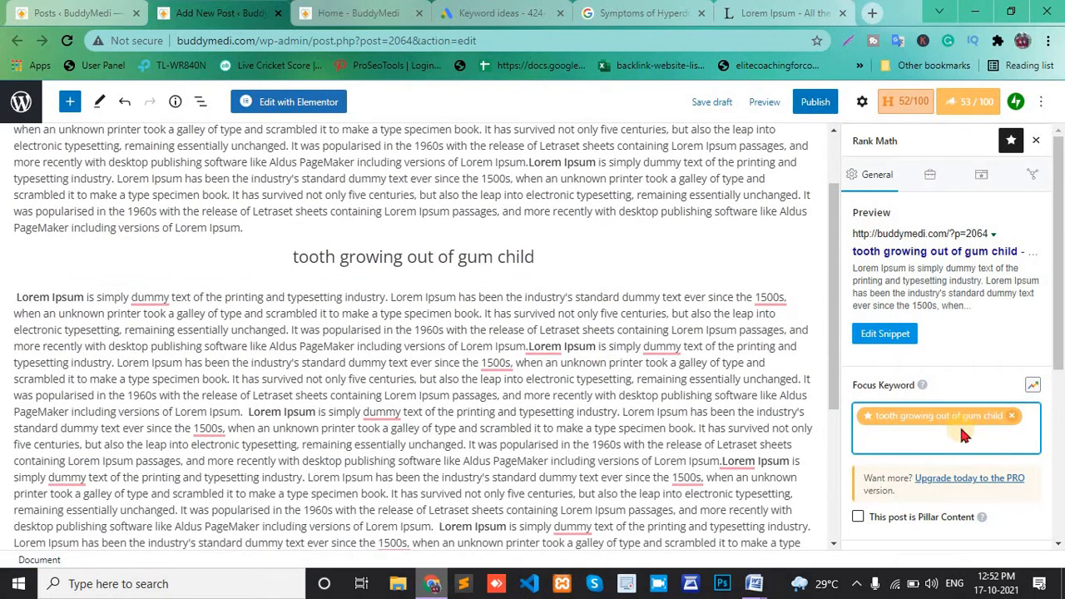
{"action": "scroll", "coordinate": [960, 424], "scroll_direction": "down", "scroll_amount": 2}
{"action": "scroll", "coordinate": [960, 426], "scroll_direction": "down", "scroll_amount": 1}
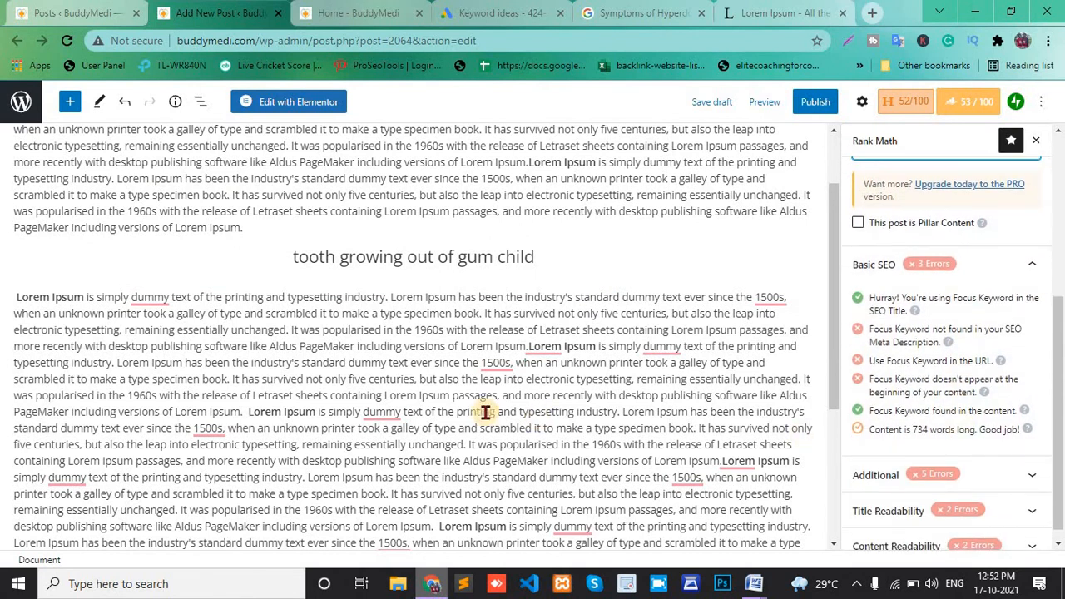
{"action": "scroll", "coordinate": [485, 412], "scroll_direction": "down", "scroll_amount": 1}
Switch to the ONPAGE SEO BLOGGER document in Word and highlight "Paragraph", "600 words(min)" and "H2 Tag" in yellow.
{"action": "mouse_move", "coordinate": [753, 584]}
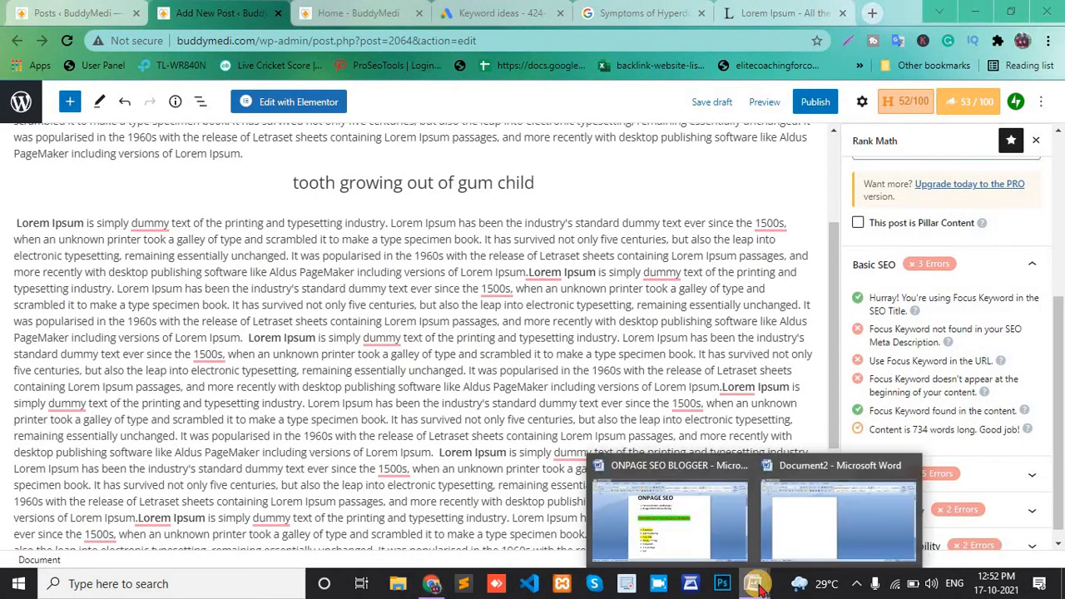
{"action": "left_click", "coordinate": [676, 537]}
{"action": "left_click_drag", "start_coordinate": [416, 447], "coordinate": [353, 448]}
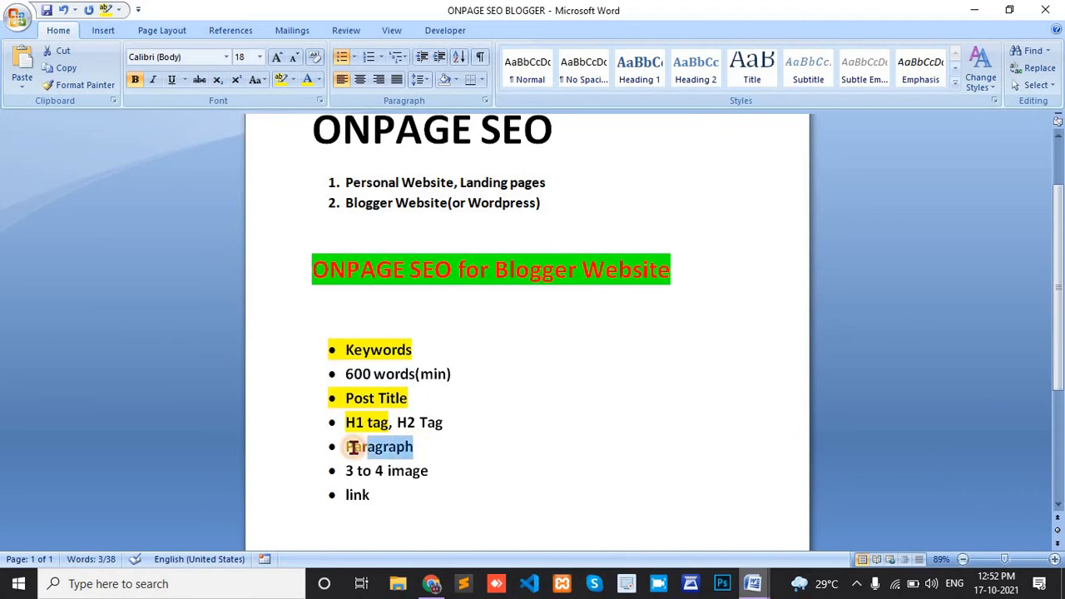
{"action": "left_click", "coordinate": [283, 83]}
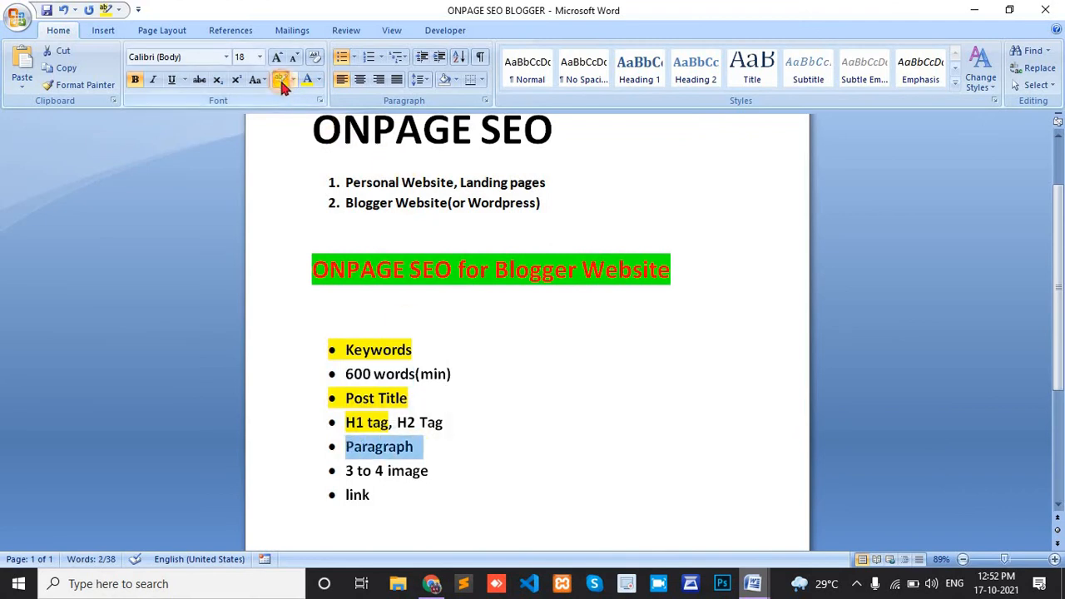
{"action": "left_click_drag", "start_coordinate": [458, 376], "coordinate": [345, 373]}
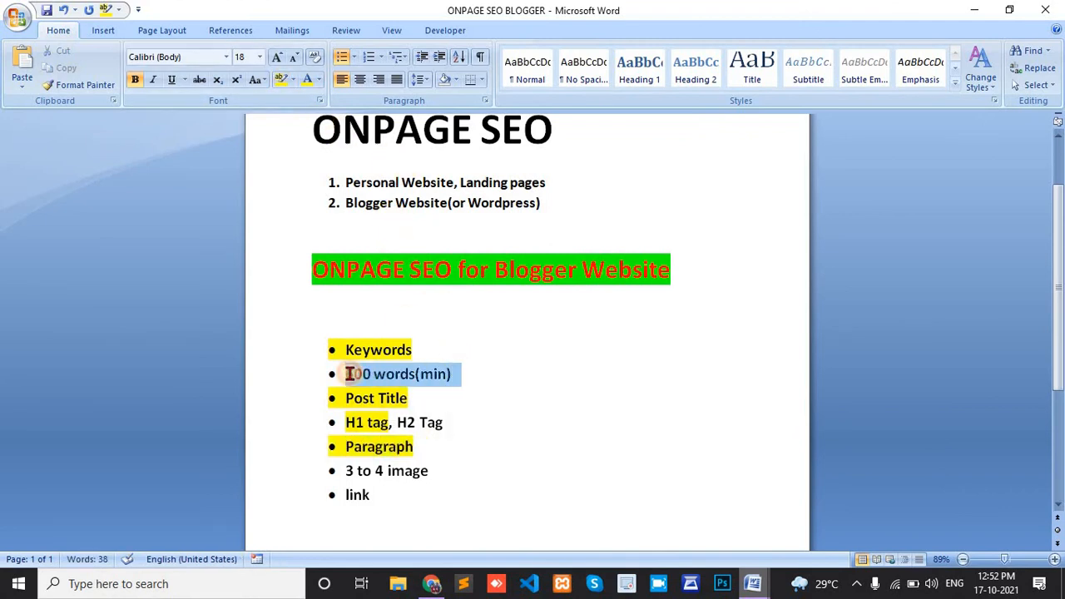
{"action": "left_click", "coordinate": [276, 83]}
{"action": "left_click_drag", "start_coordinate": [398, 425], "coordinate": [452, 423]}
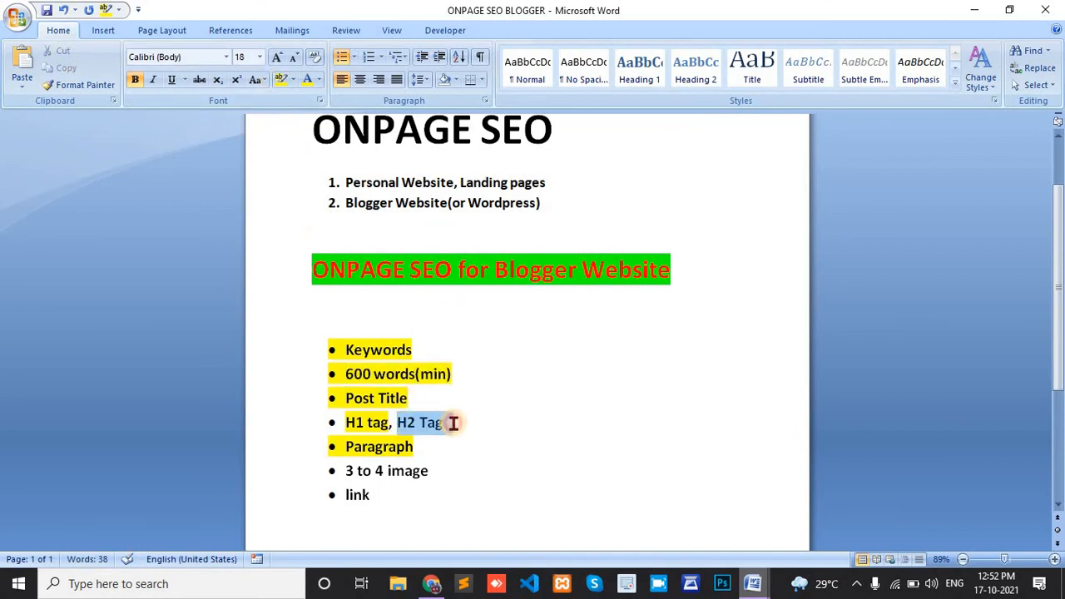
{"action": "left_click", "coordinate": [282, 80]}
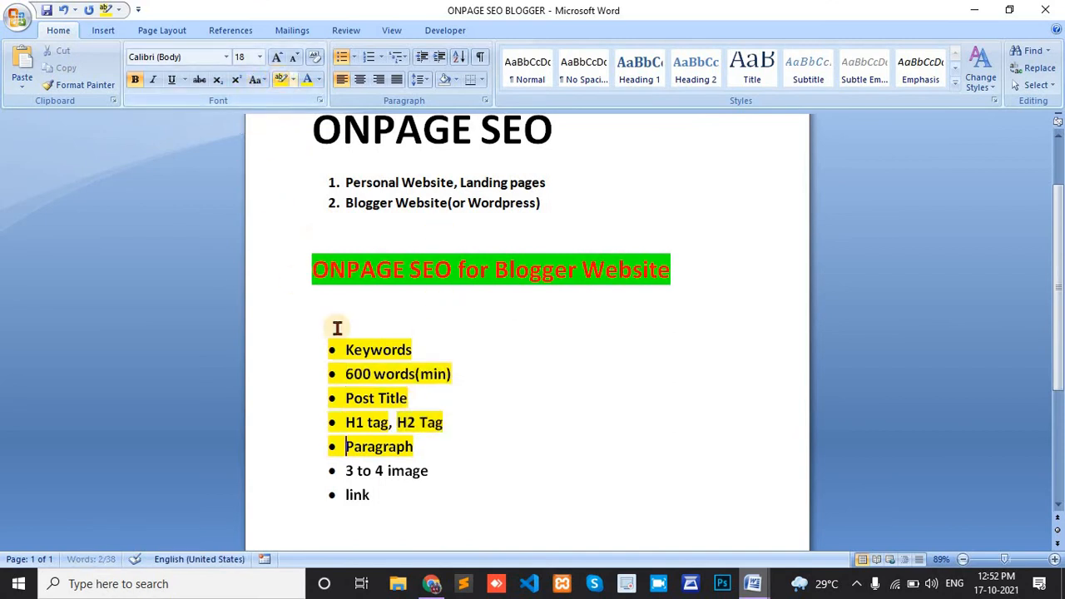
Select the "3 to 4 image" checklist item, switch back to Chrome and insert an Image block between the first paragraph and the heading.
{"action": "scroll", "coordinate": [447, 435], "scroll_direction": "down", "scroll_amount": 1}
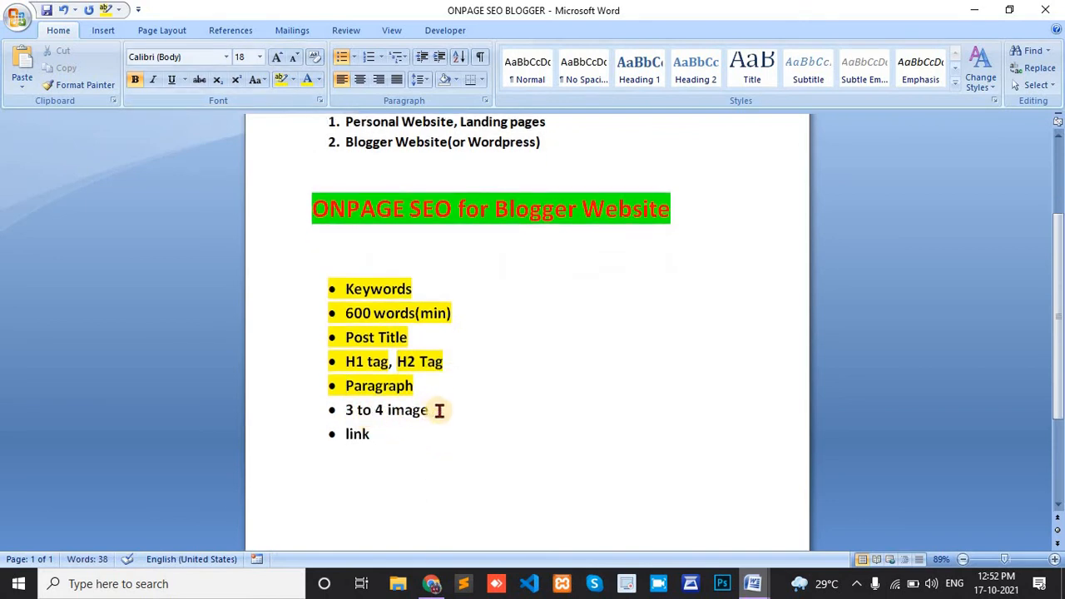
{"action": "left_click_drag", "start_coordinate": [438, 410], "coordinate": [346, 411]}
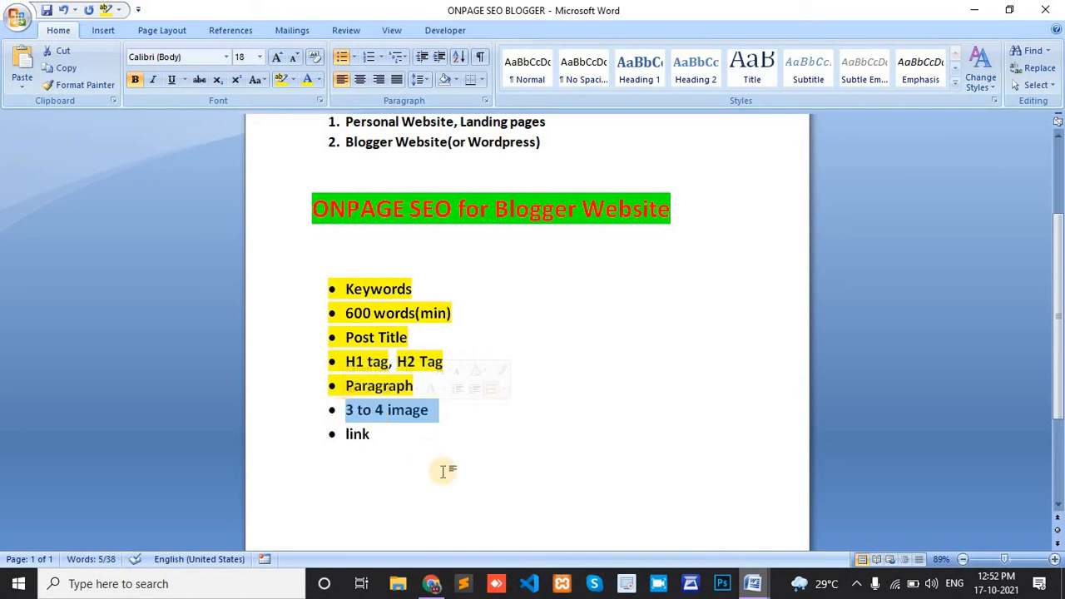
{"action": "left_click", "coordinate": [431, 583]}
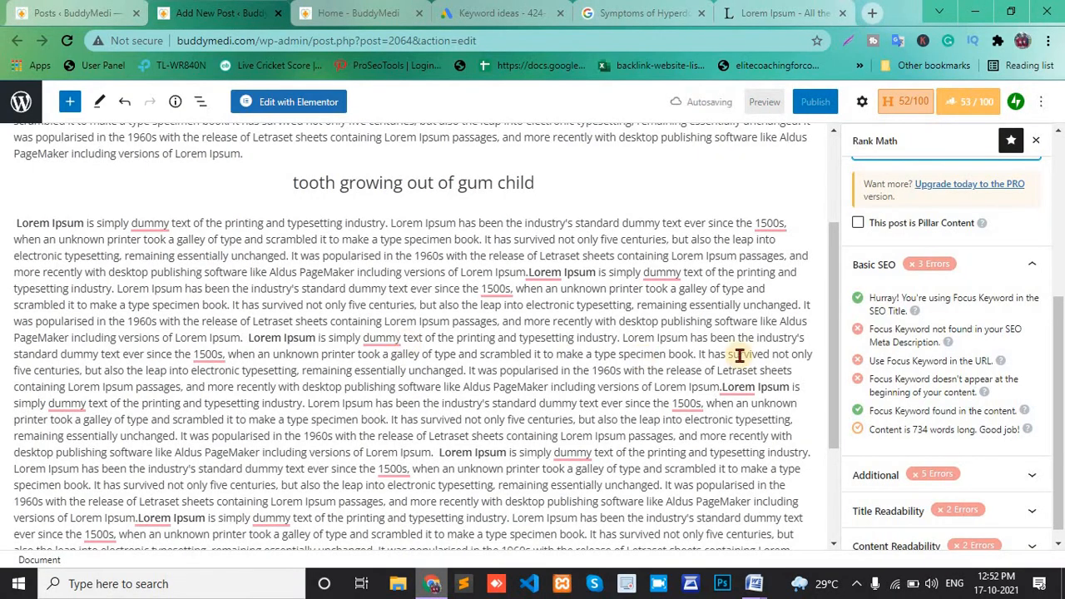
{"action": "scroll", "coordinate": [339, 300], "scroll_direction": "up", "scroll_amount": 3}
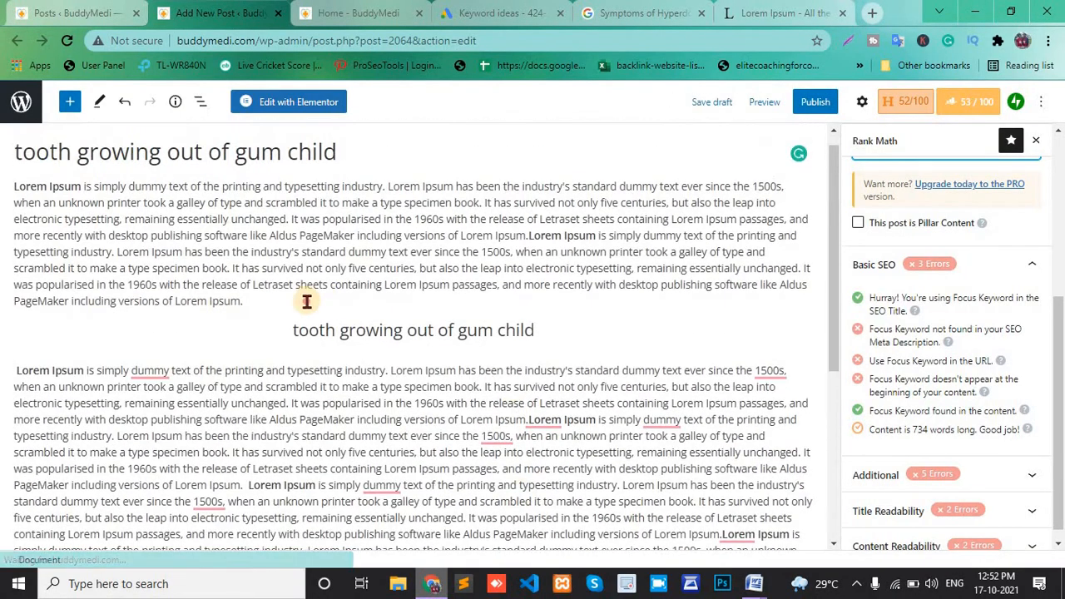
{"action": "left_click", "coordinate": [306, 302]}
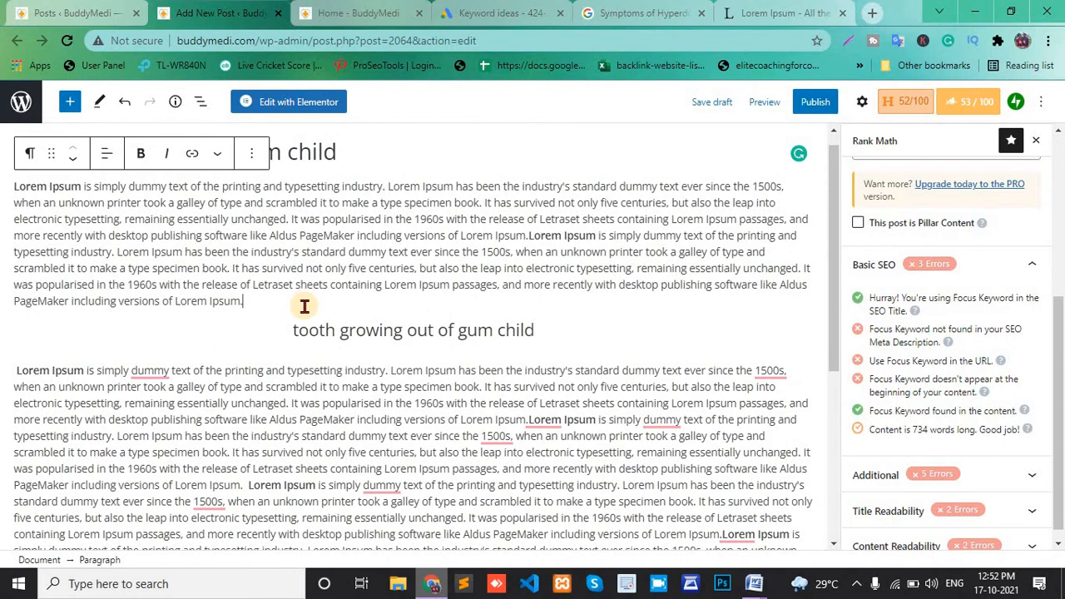
{"action": "key", "text": "Return"}
{"action": "left_click", "coordinate": [801, 326]}
{"action": "left_click", "coordinate": [995, 175]}
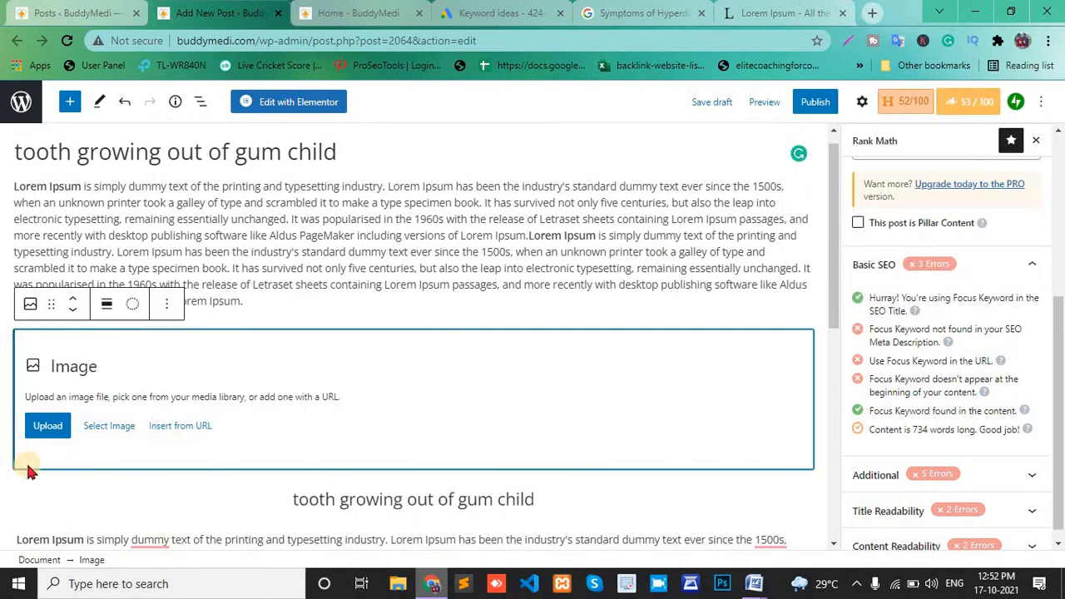
Fill the Image block below the first paragraph with epilepsy-girl.jpg from the Media Library and align it to the center.
{"action": "left_click", "coordinate": [109, 432]}
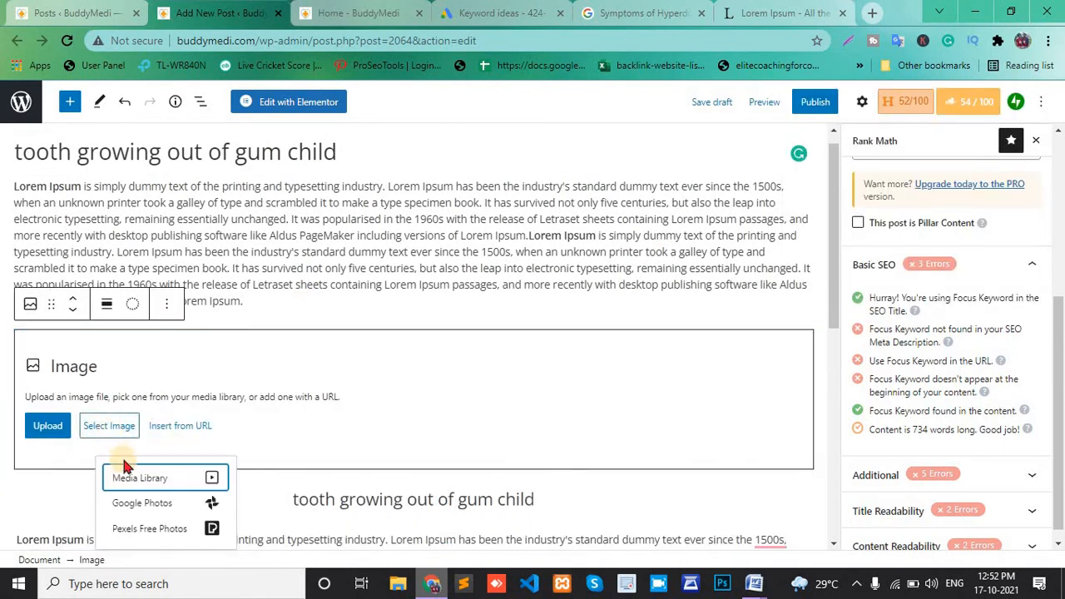
{"action": "left_click", "coordinate": [128, 490]}
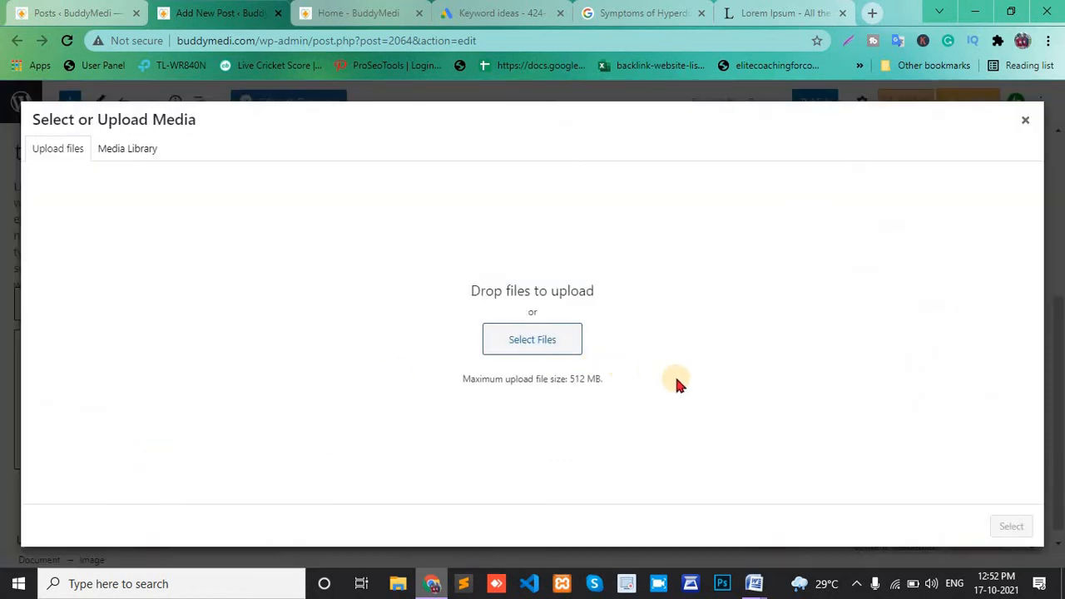
{"action": "left_click", "coordinate": [764, 366]}
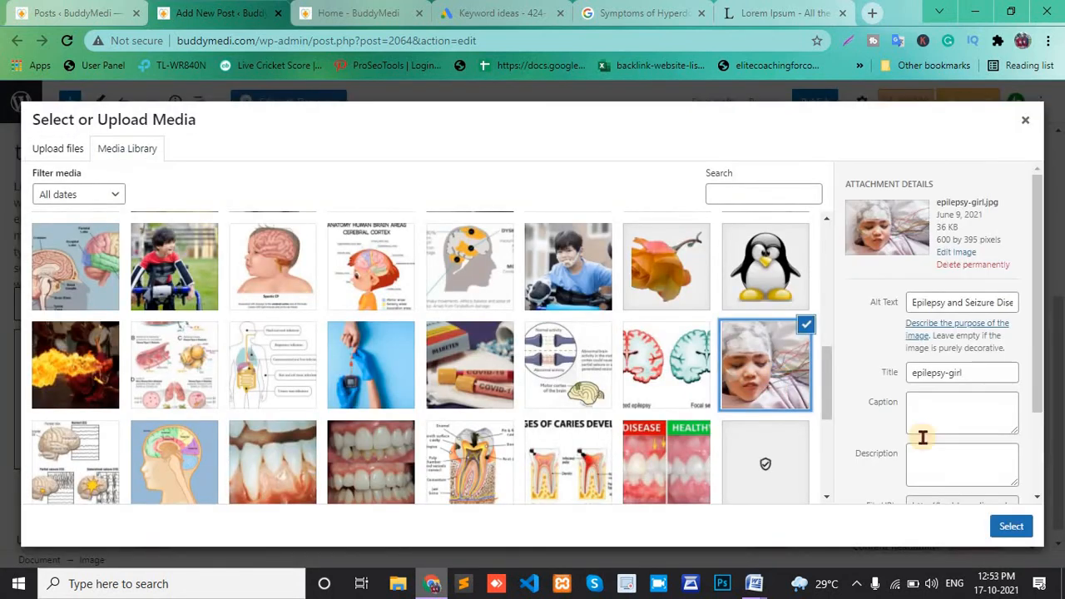
{"action": "left_click", "coordinate": [1011, 526]}
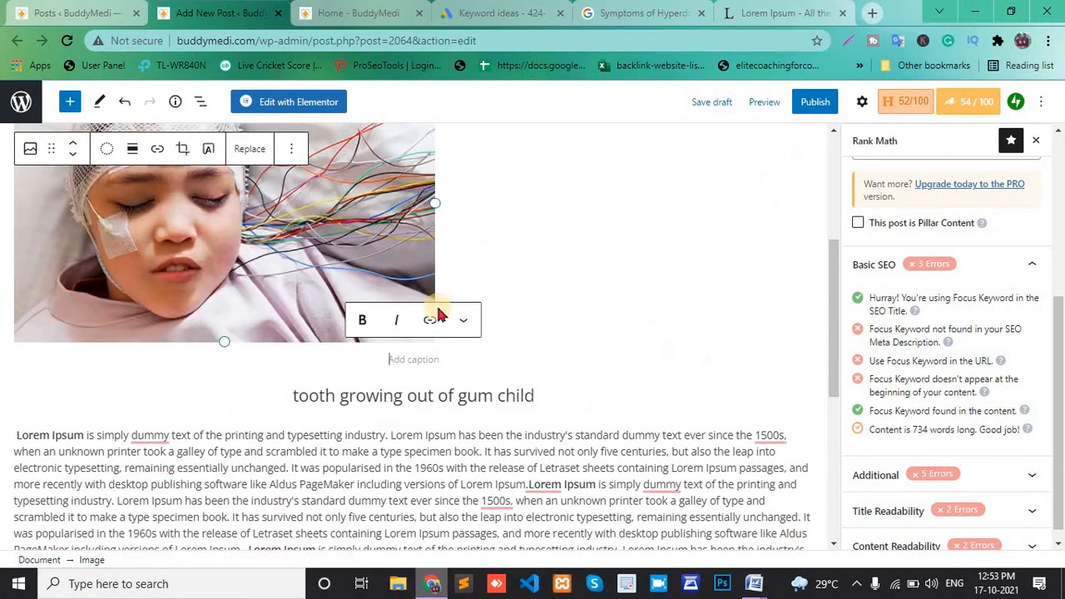
{"action": "left_click", "coordinate": [133, 150]}
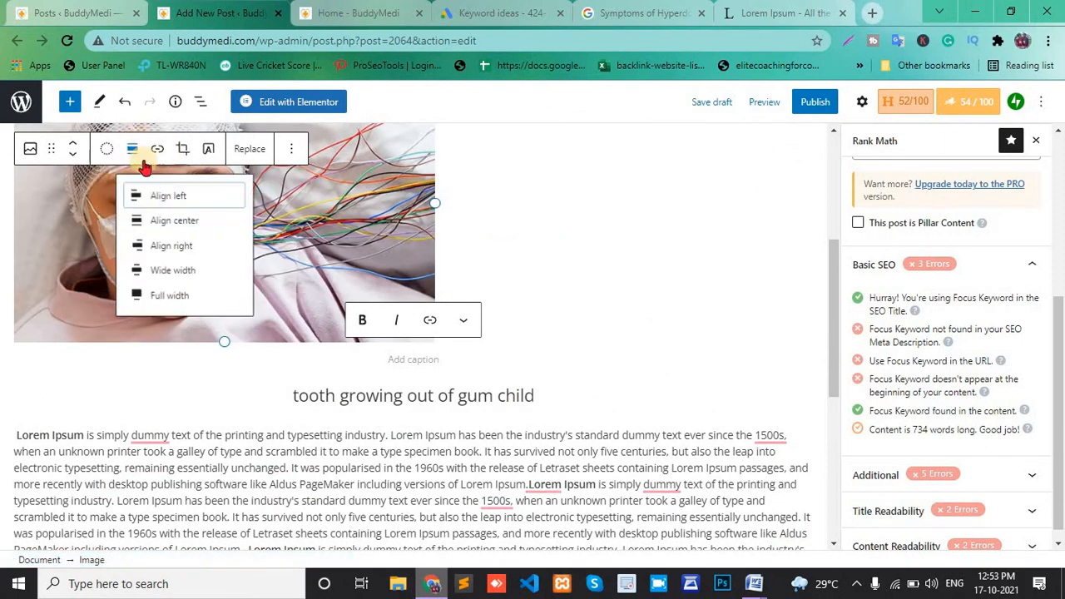
{"action": "left_click", "coordinate": [161, 219]}
Split the long Lorem Ipsum paragraph under the heading in two and insert an Image block between the two parts.
{"action": "scroll", "coordinate": [562, 318], "scroll_direction": "down", "scroll_amount": 3}
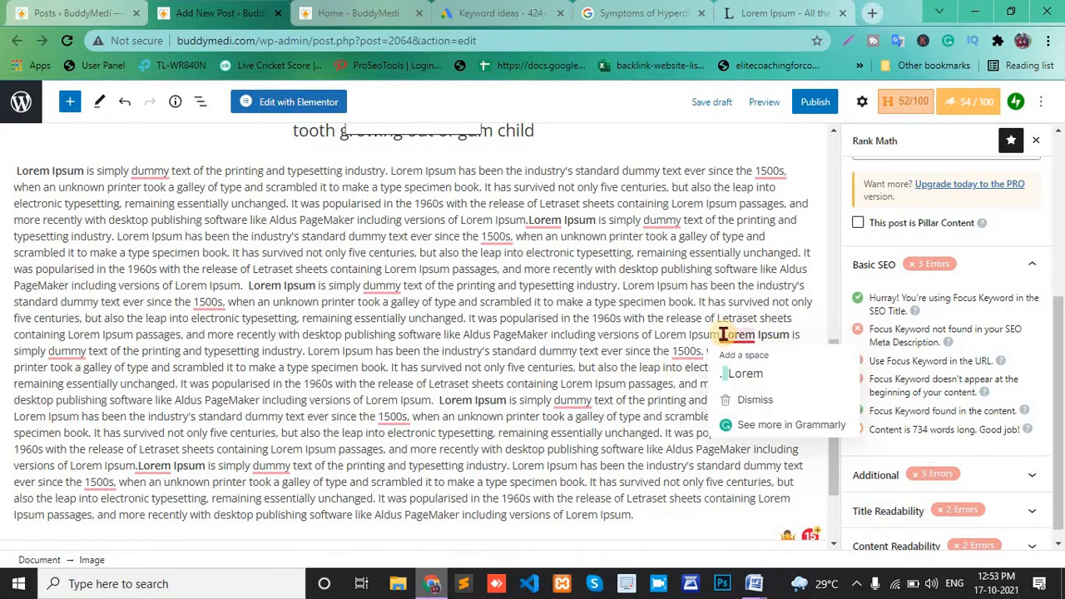
{"action": "left_click", "coordinate": [723, 335]}
{"action": "key", "text": "Return"}
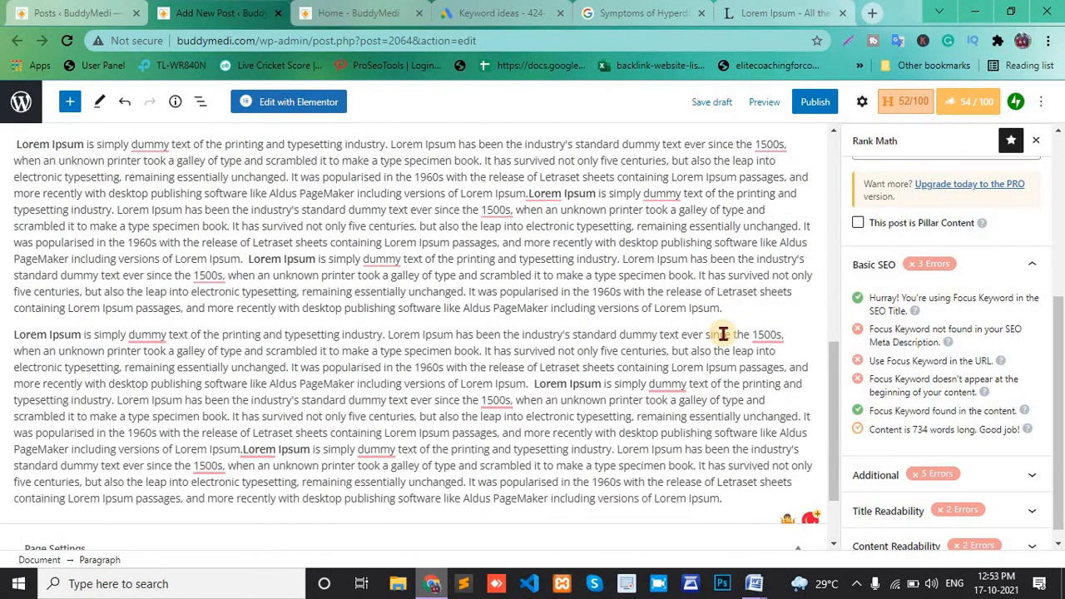
{"action": "key", "text": "Return"}
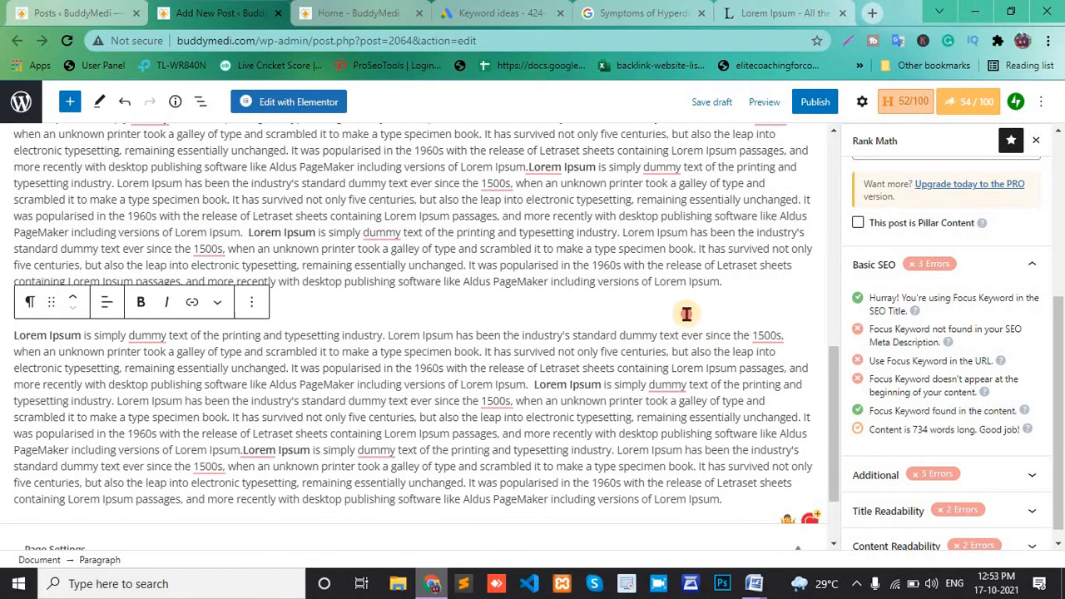
{"action": "left_click", "coordinate": [687, 313]}
{"action": "left_click", "coordinate": [802, 308]}
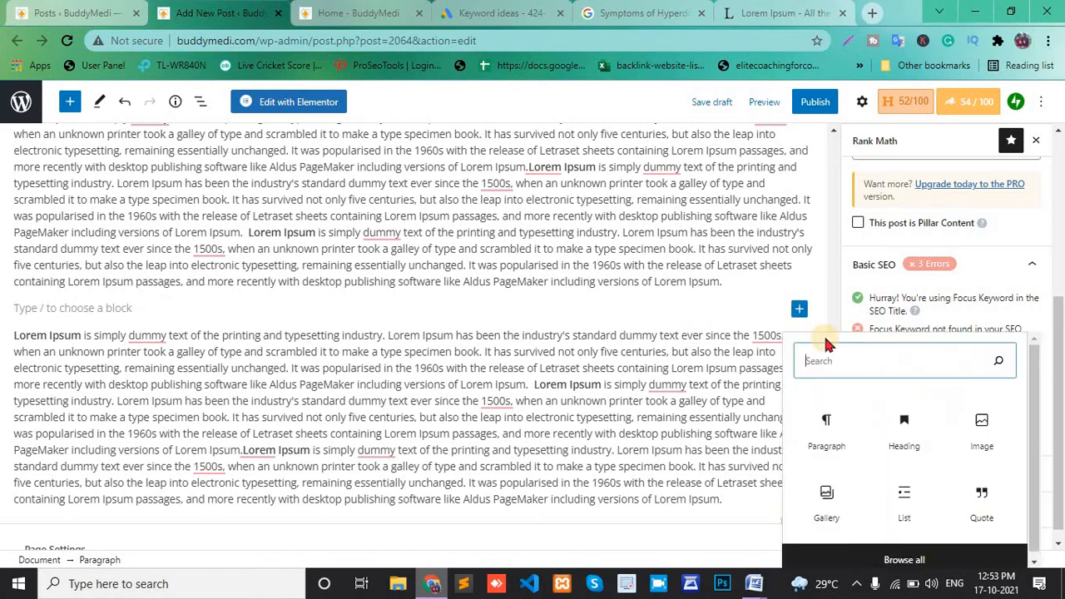
{"action": "left_click", "coordinate": [979, 428]}
Fill the new Image block with the Media Library photo of the finger-prick blood test and align it to the center.
{"action": "left_click", "coordinate": [108, 413]}
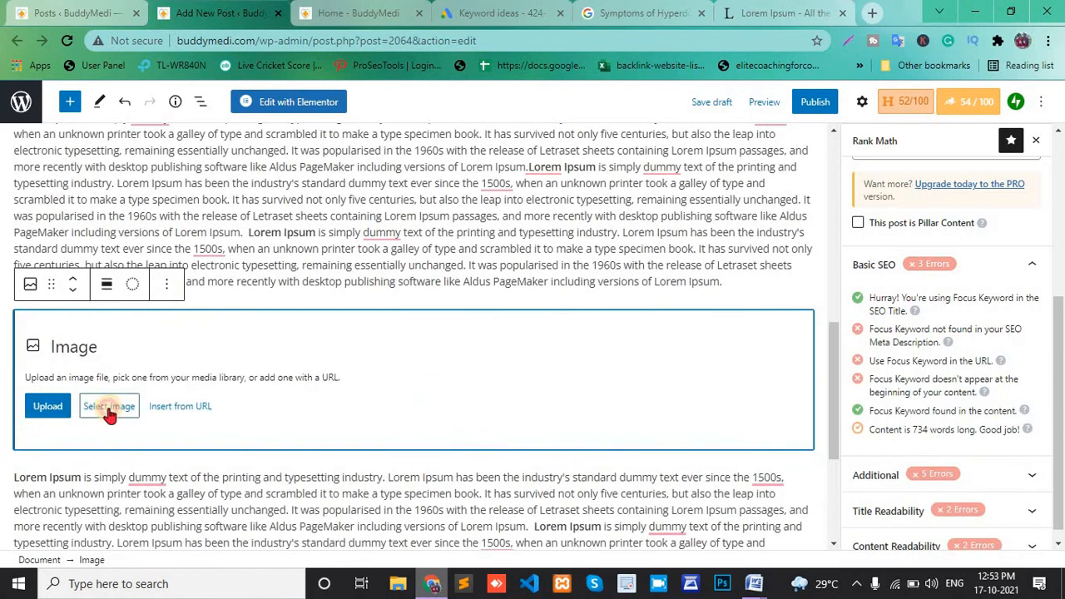
{"action": "left_click", "coordinate": [154, 458]}
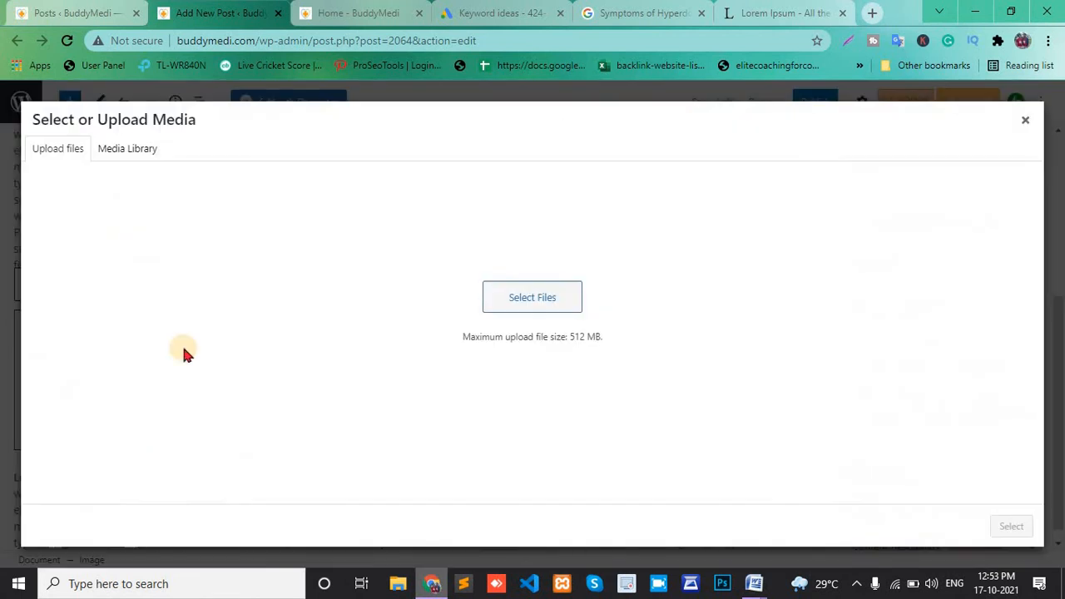
{"action": "left_click", "coordinate": [371, 254]}
{"action": "left_click", "coordinate": [1013, 526]}
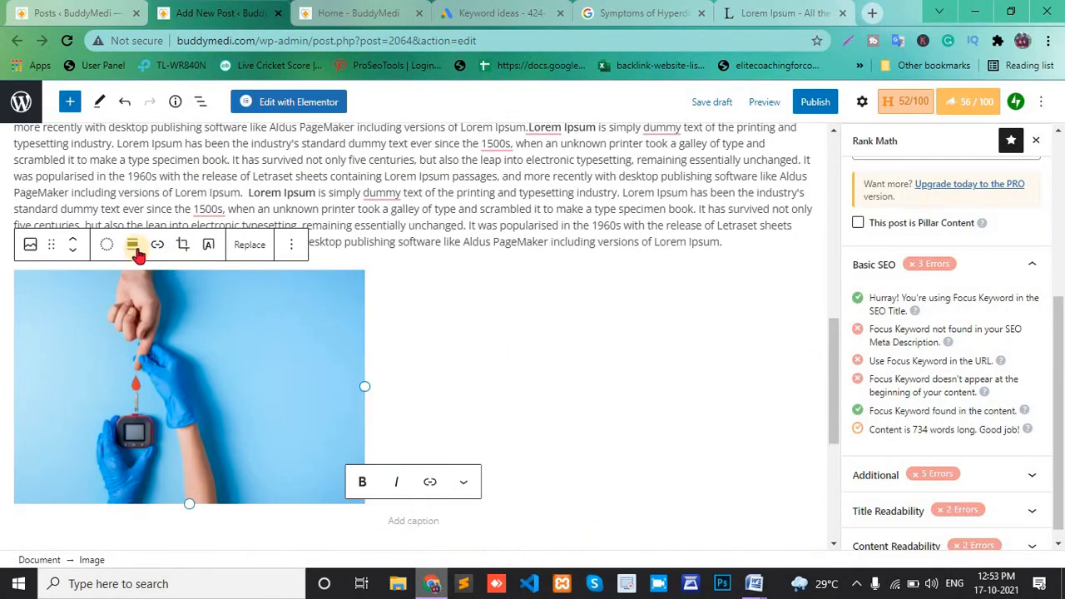
{"action": "left_click", "coordinate": [136, 254]}
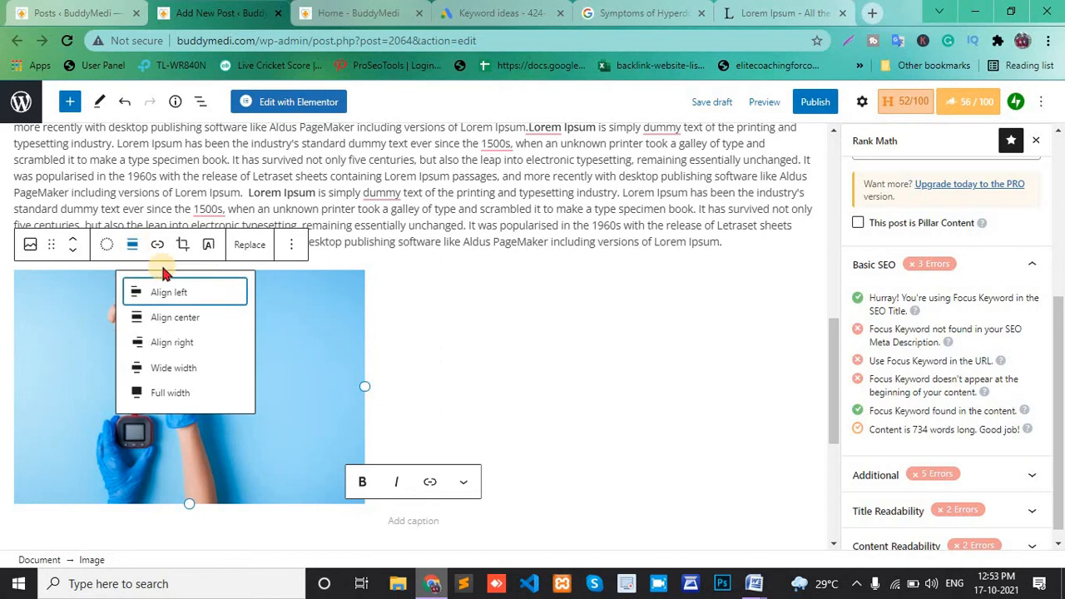
{"action": "left_click", "coordinate": [174, 316]}
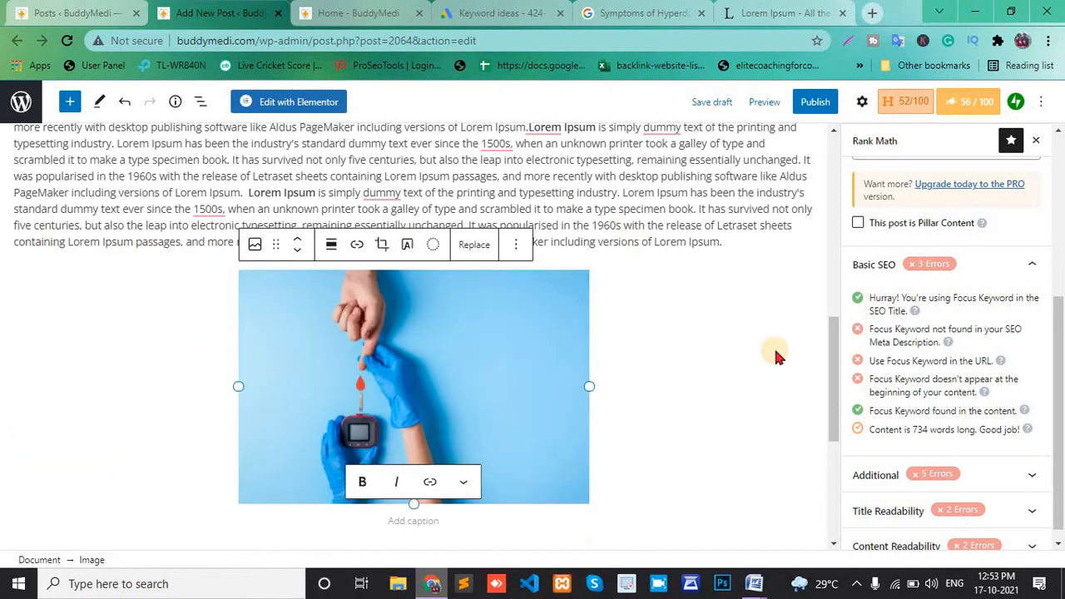
Review Rank Math's focus keyword and Basic SEO checks, marking those about the meta description and the beginning of the content.
{"action": "scroll", "coordinate": [886, 347], "scroll_direction": "up", "scroll_amount": 2}
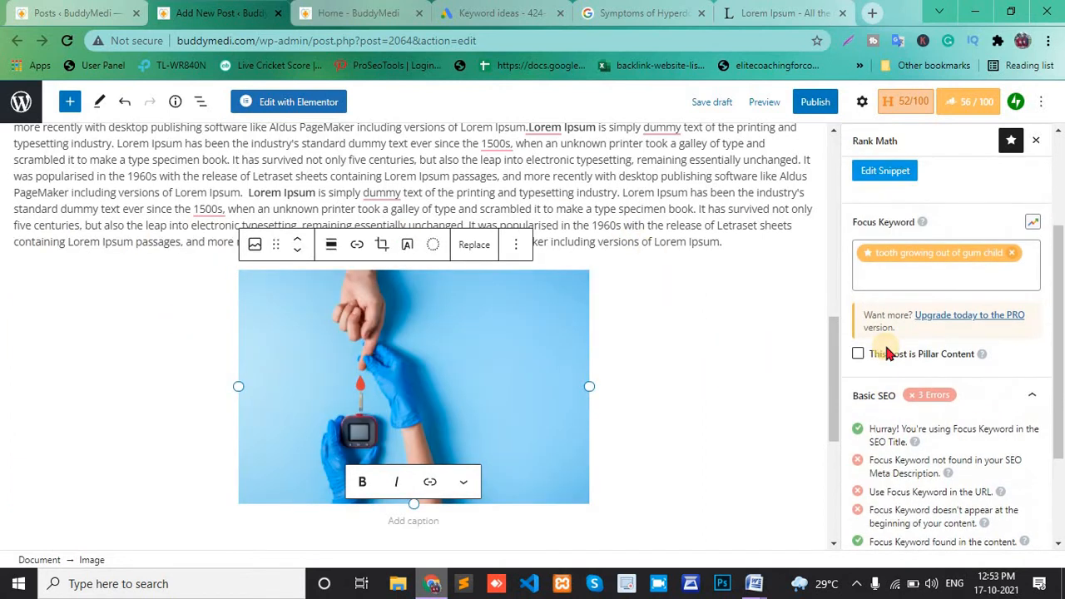
{"action": "scroll", "coordinate": [887, 350], "scroll_direction": "down", "scroll_amount": 2}
{"action": "scroll", "coordinate": [887, 350], "scroll_direction": "up", "scroll_amount": 2}
{"action": "scroll", "coordinate": [891, 347], "scroll_direction": "down", "scroll_amount": 3}
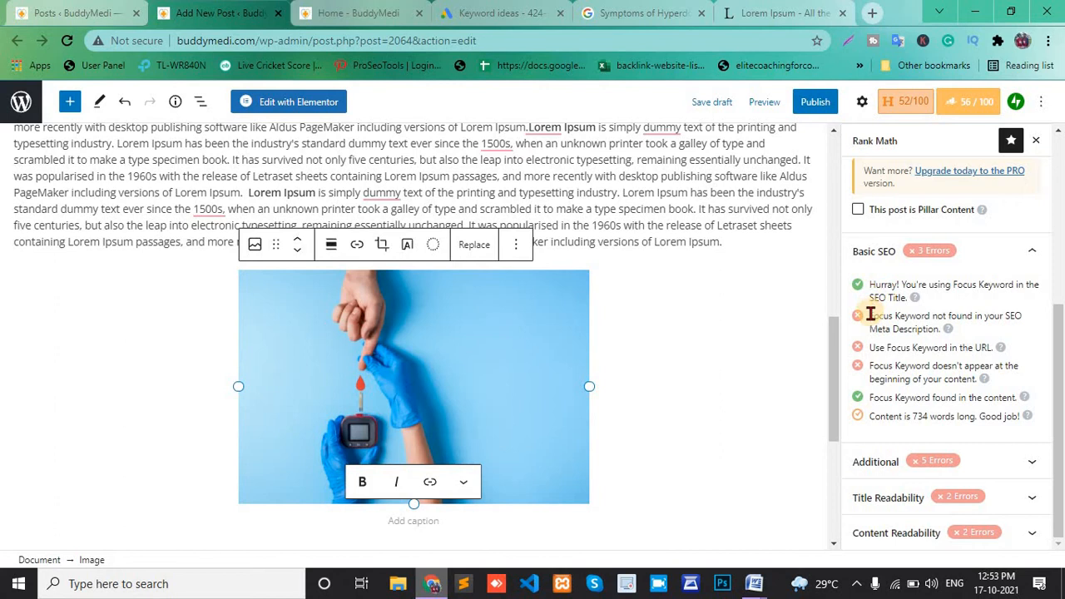
{"action": "left_click_drag", "start_coordinate": [870, 314], "coordinate": [1022, 337]}
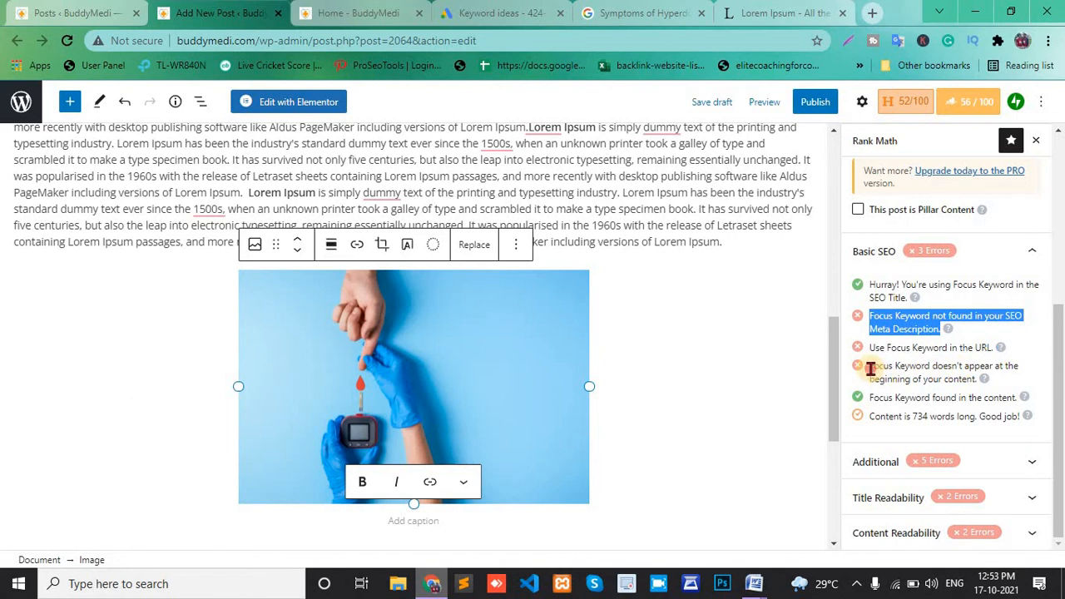
{"action": "left_click_drag", "start_coordinate": [871, 369], "coordinate": [882, 369]}
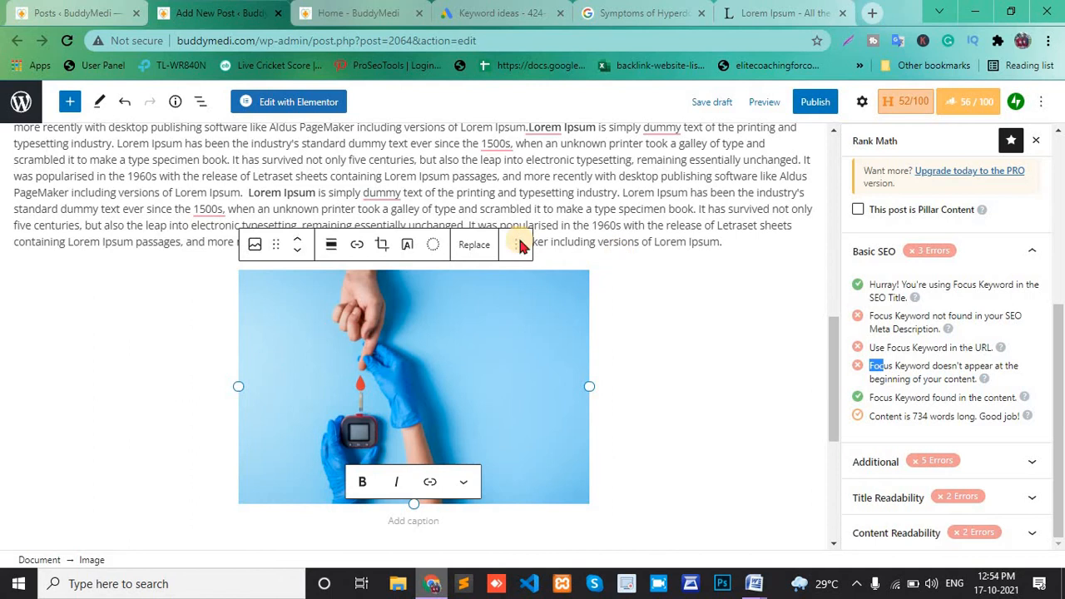
Copy the post title "tooth growing out of gum child" to the start of the first paragraph, followed by a colon.
{"action": "scroll", "coordinate": [519, 238], "scroll_direction": "up", "scroll_amount": 7}
{"action": "left_click_drag", "start_coordinate": [337, 169], "coordinate": [10, 197]}
{"action": "key", "text": "ctrl+c"}
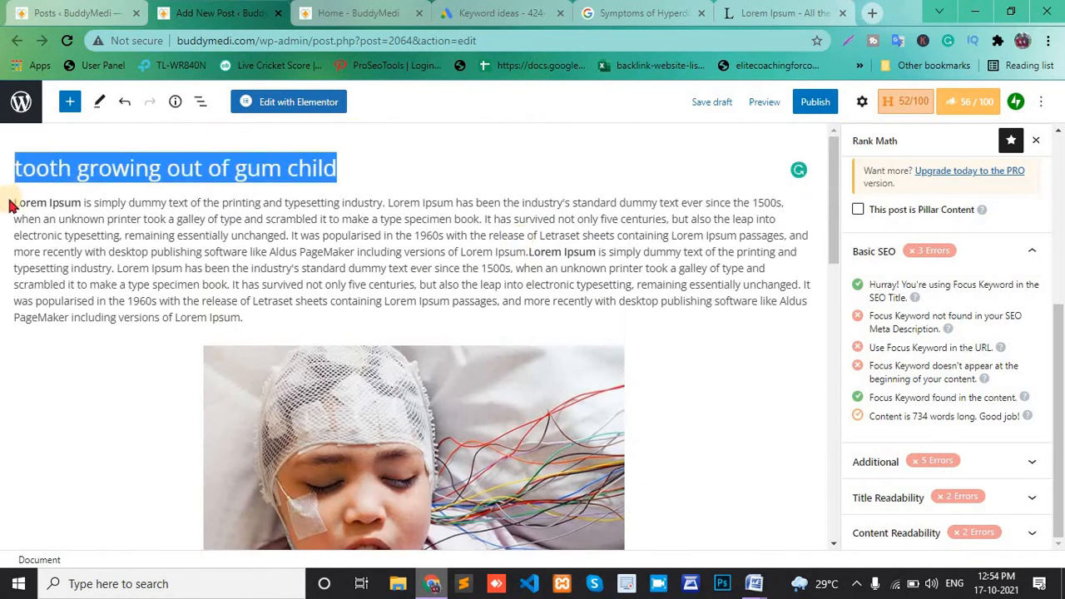
{"action": "left_click", "coordinate": [15, 203]}
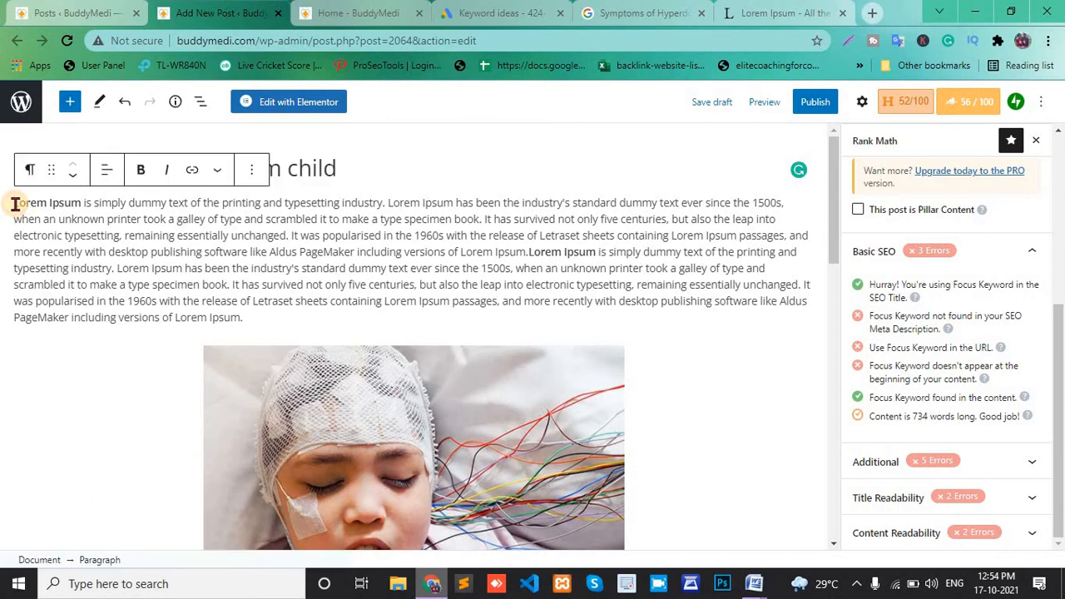
{"action": "key", "text": "ctrl+v"}
{"action": "type", "text": ":"}
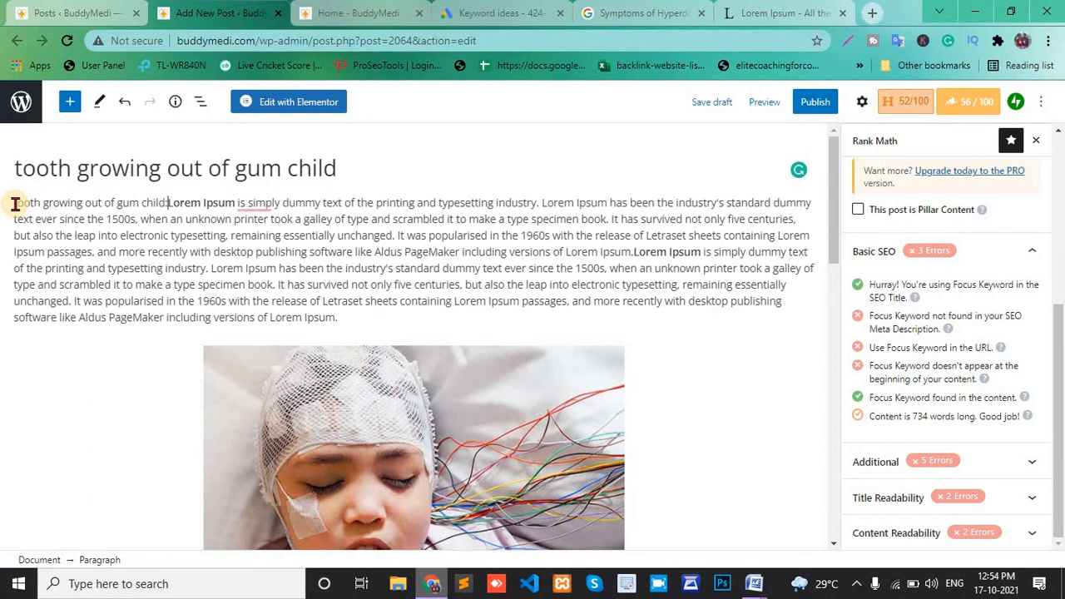
Make the "tooth growing out of gum child:" text at the start of the first paragraph bold.
{"action": "left_click_drag", "start_coordinate": [15, 200], "coordinate": [171, 202]}
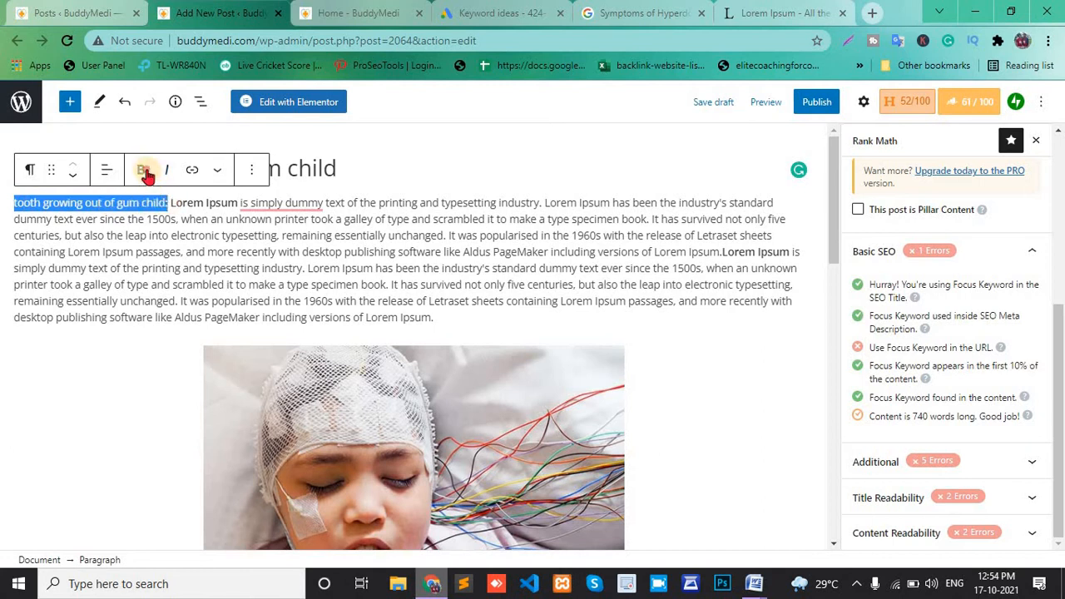
{"action": "left_click", "coordinate": [146, 172]}
{"action": "left_click", "coordinate": [363, 268]}
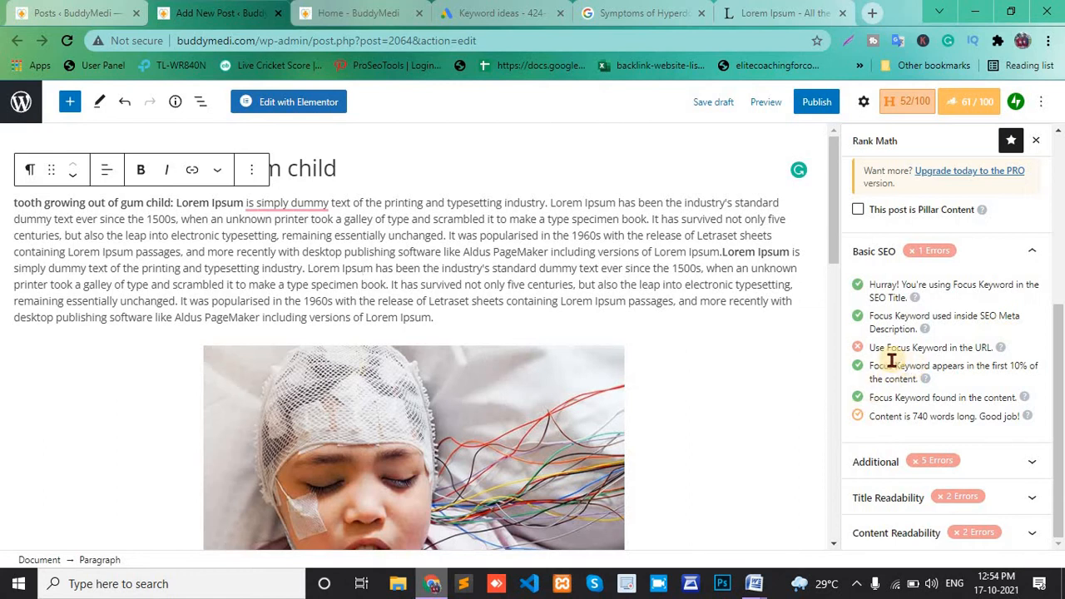
Expand Rank Math's Additional checks and add an Image block after the last paragraph of the post.
{"action": "left_click", "coordinate": [995, 463]}
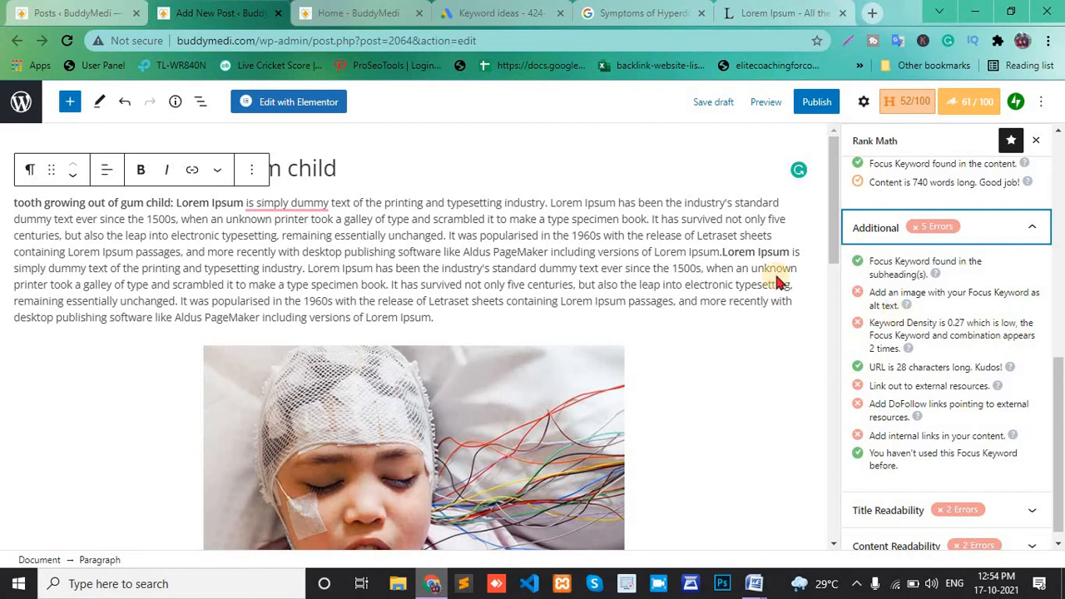
{"action": "scroll", "coordinate": [556, 246], "scroll_direction": "down", "scroll_amount": 3}
{"action": "scroll", "coordinate": [513, 304], "scroll_direction": "down", "scroll_amount": 10}
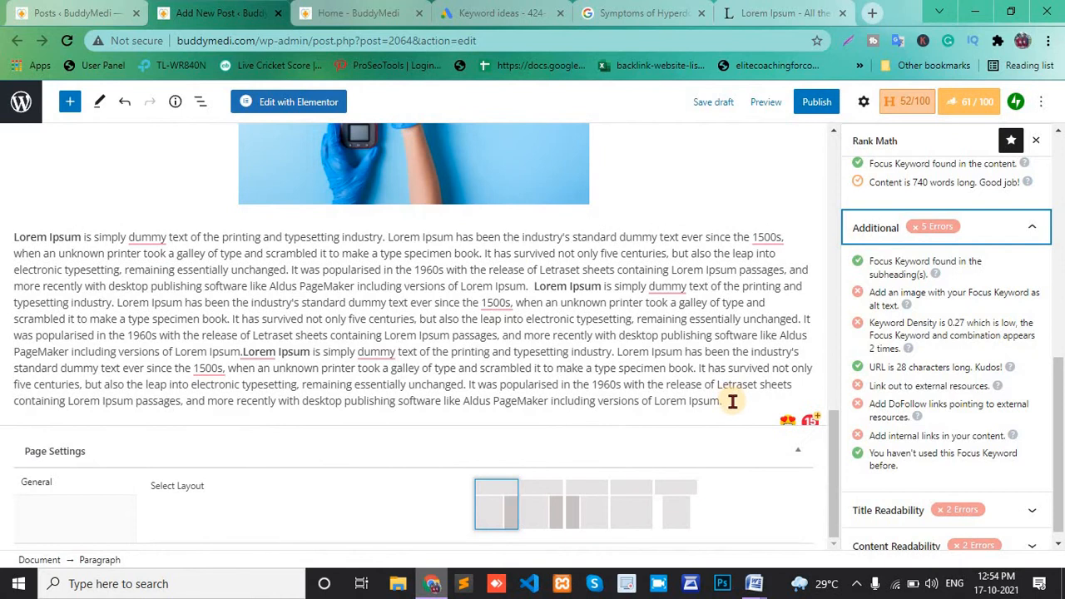
{"action": "left_click", "coordinate": [733, 402]}
{"action": "key", "text": "Return"}
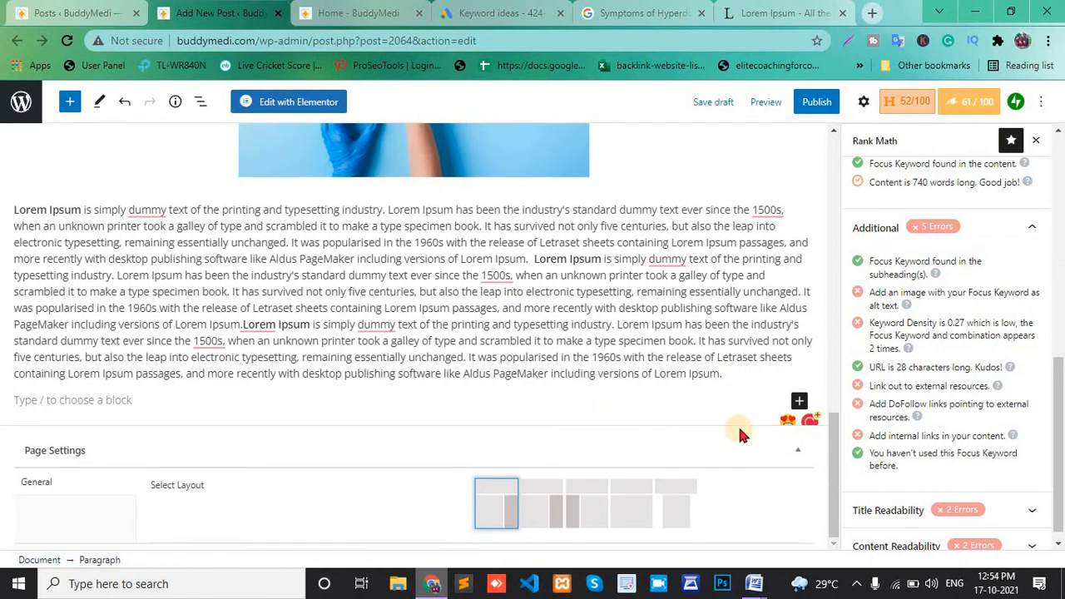
{"action": "left_click", "coordinate": [799, 402]}
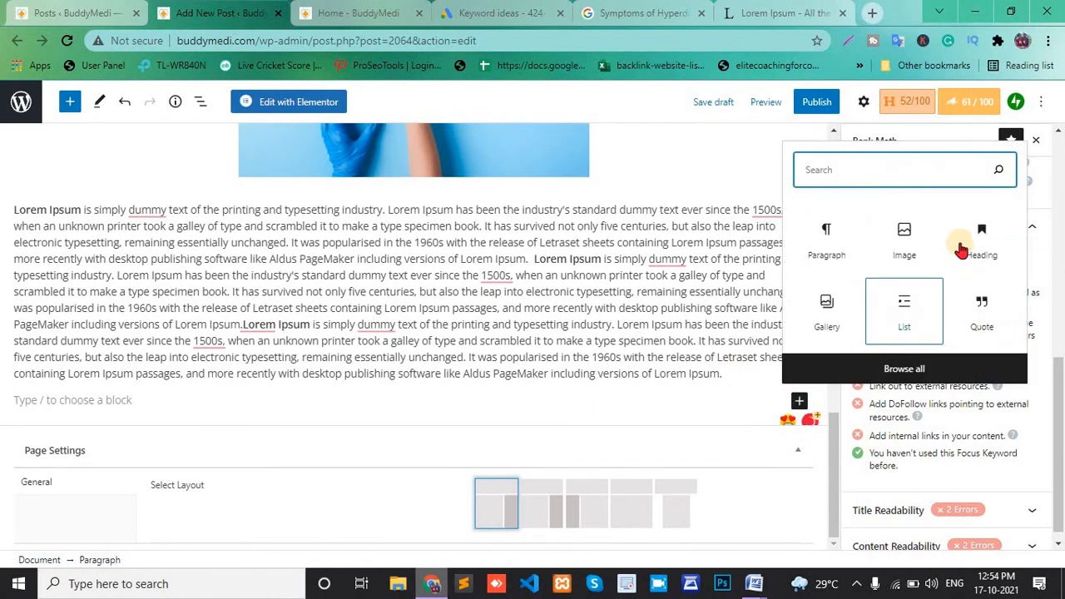
{"action": "left_click", "coordinate": [905, 237]}
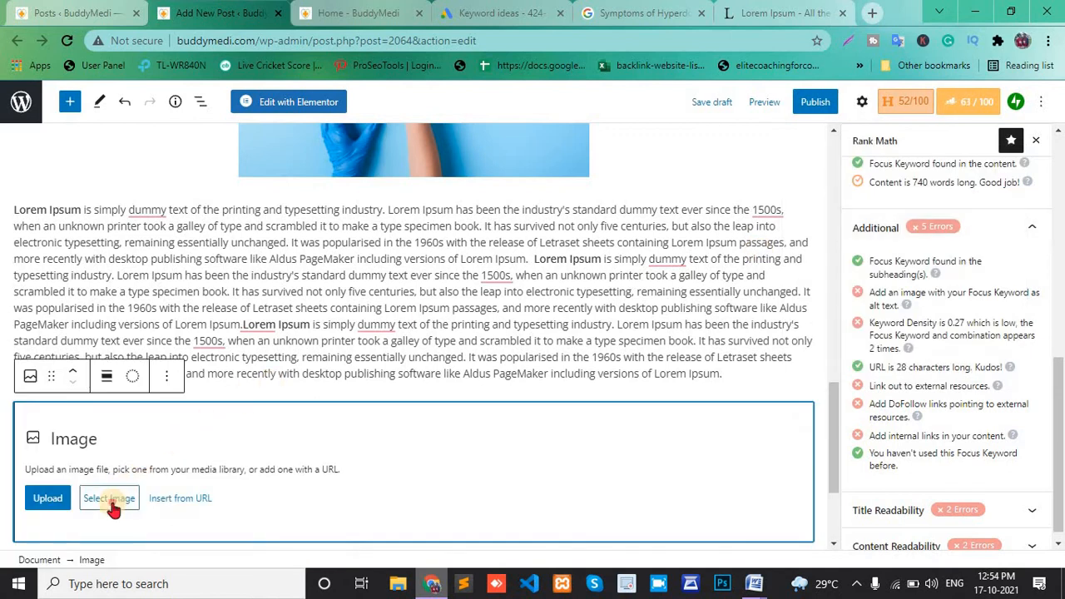
{"action": "left_click", "coordinate": [113, 504]}
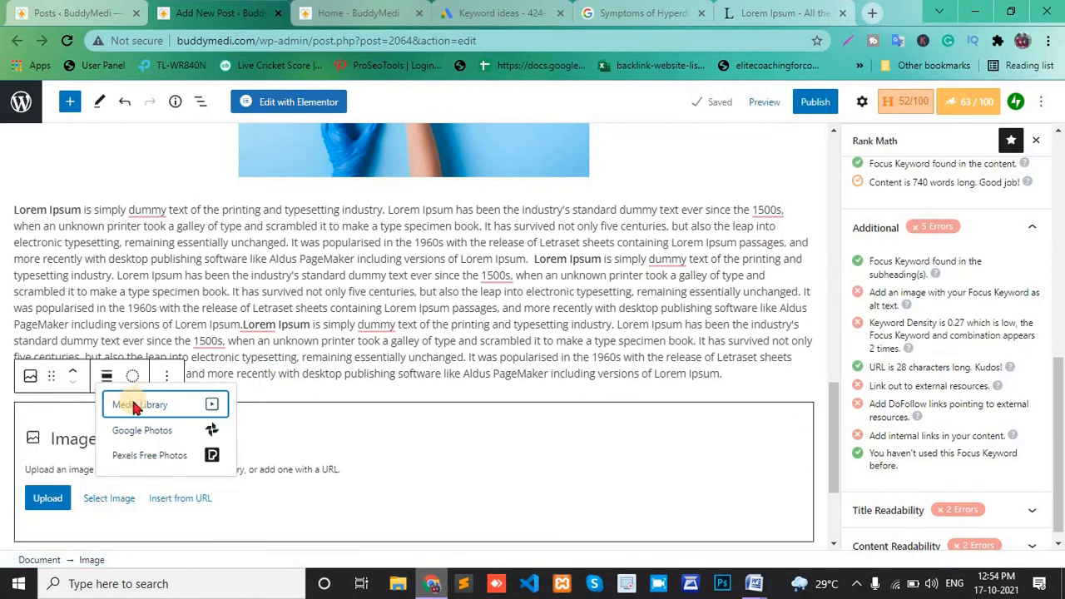
{"action": "left_click", "coordinate": [135, 406]}
{"action": "left_click", "coordinate": [122, 150]}
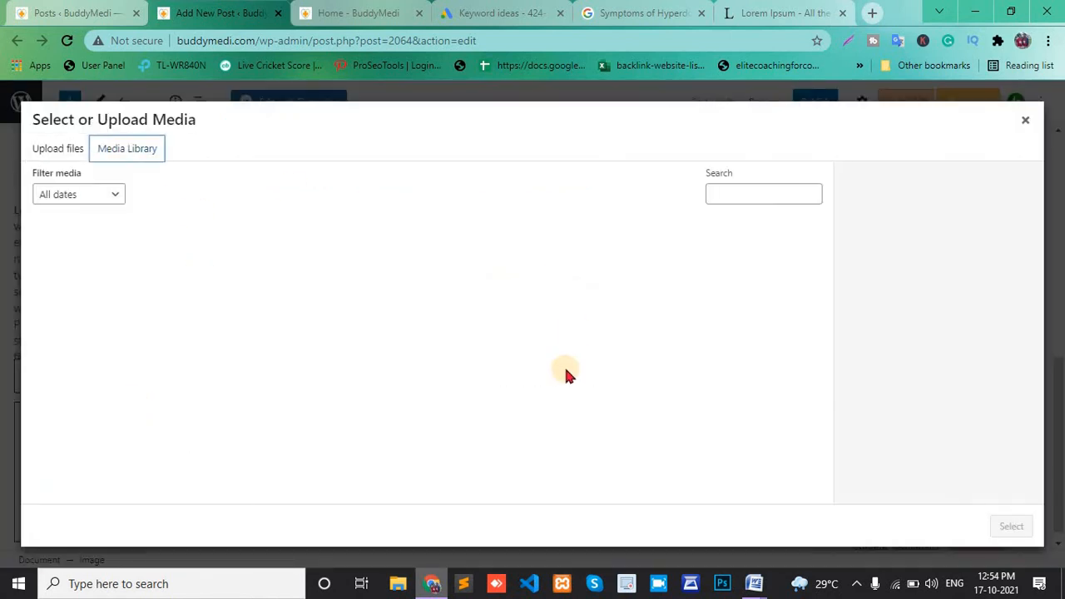
{"action": "scroll", "coordinate": [564, 376], "scroll_direction": "down", "scroll_amount": 5}
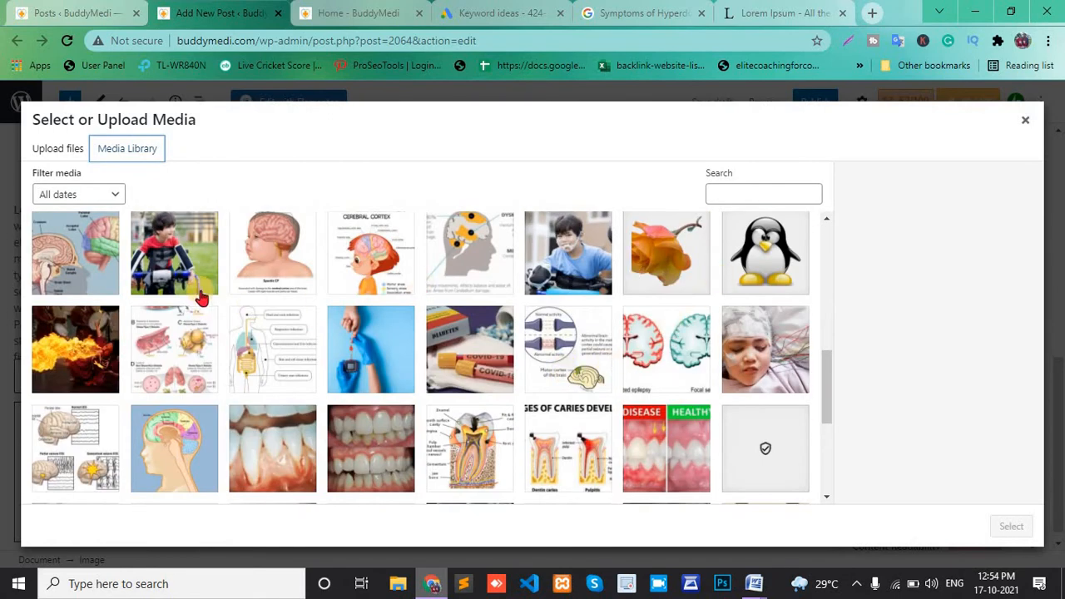
{"action": "left_click", "coordinate": [181, 433]}
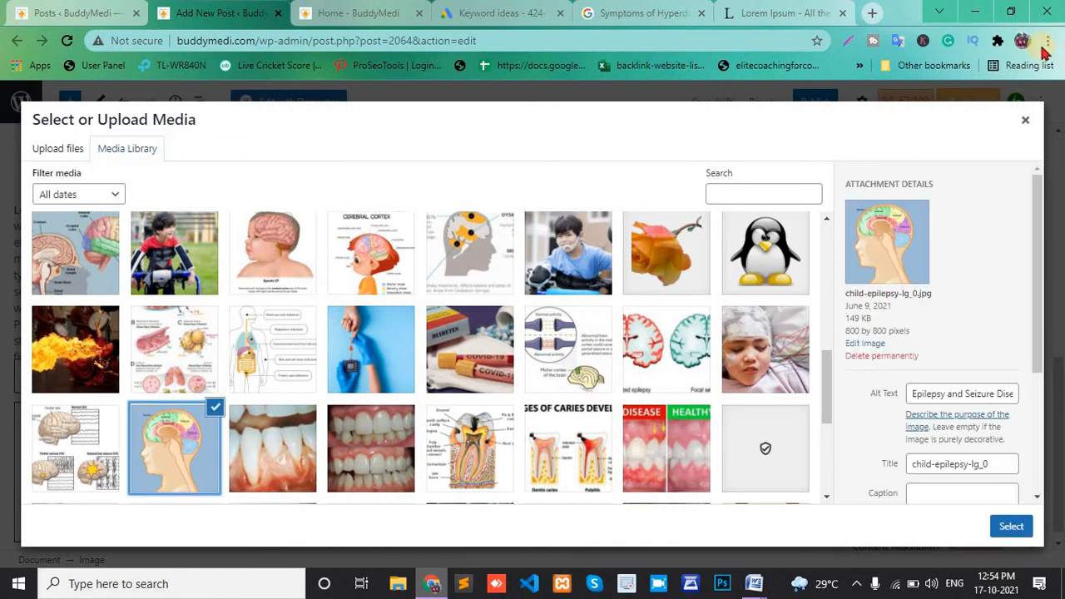
{"action": "left_click", "coordinate": [1025, 119]}
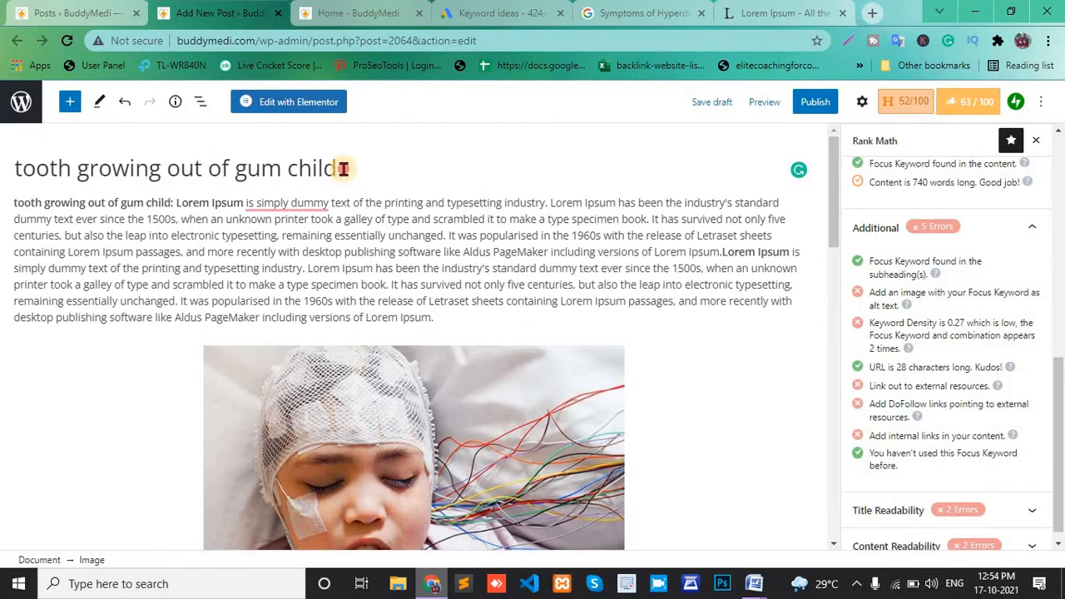
Fill the empty Image block with arm-pain-relief.jpg from the Media Library, using "tooth growing out of gum child" as its alt text.
{"action": "left_click_drag", "start_coordinate": [343, 168], "coordinate": [5, 171]}
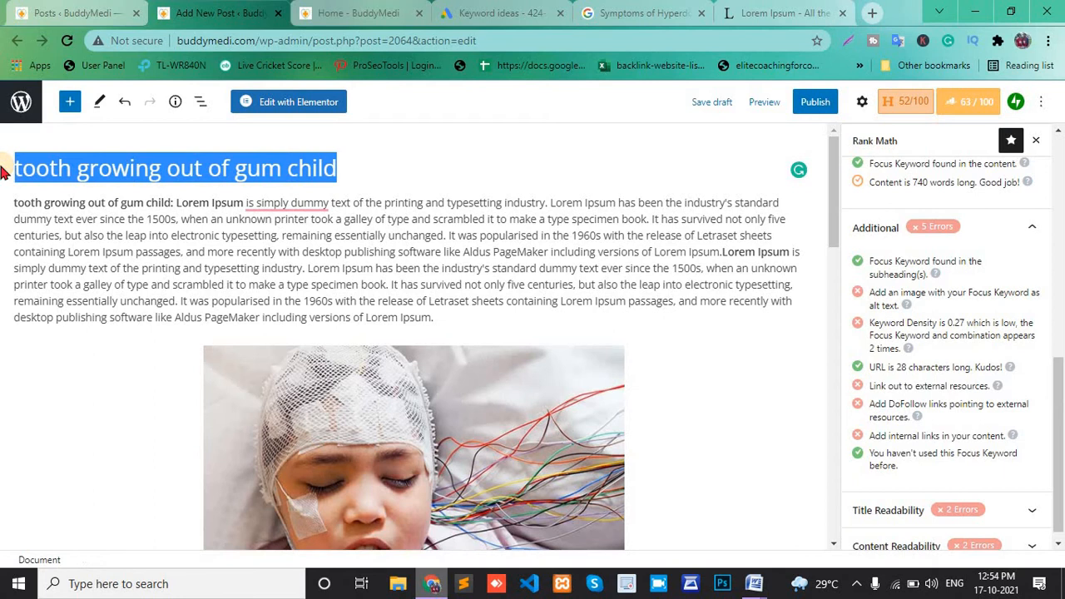
{"action": "scroll", "coordinate": [397, 318], "scroll_direction": "down", "scroll_amount": 10}
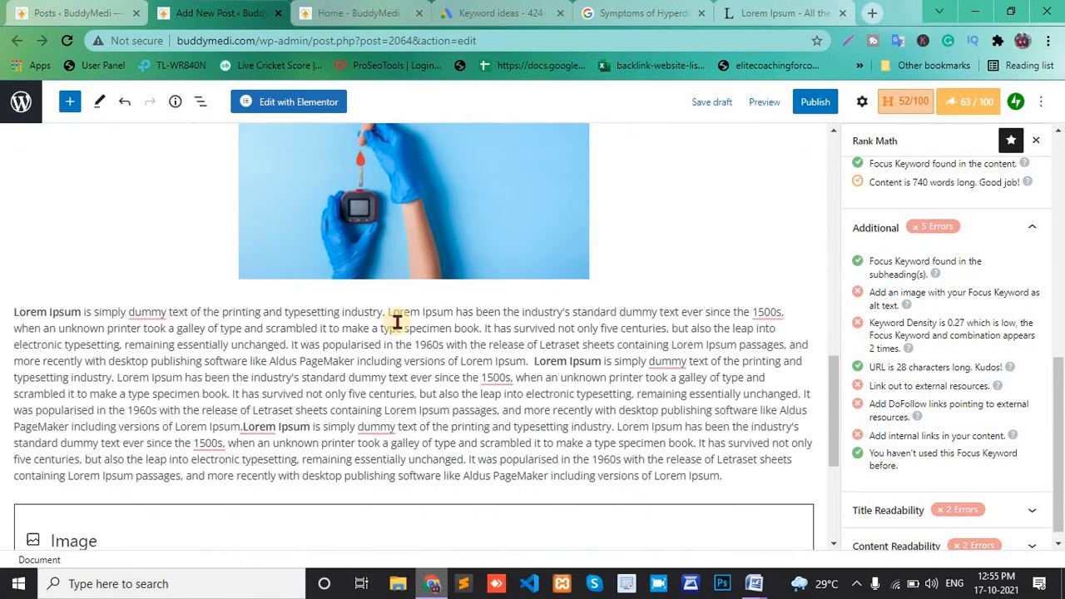
{"action": "left_click", "coordinate": [113, 345]}
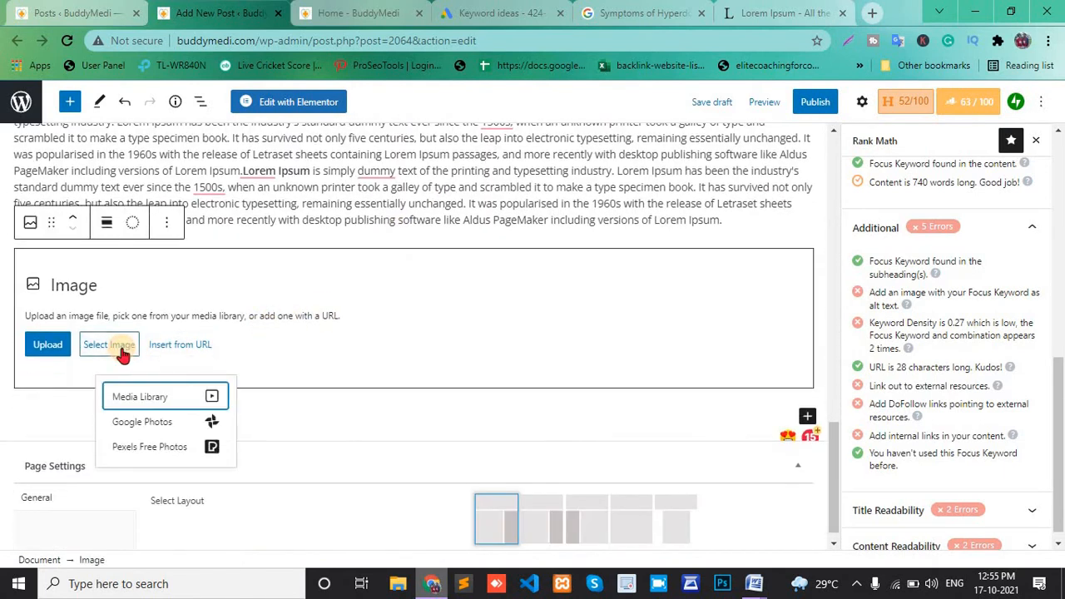
{"action": "left_click", "coordinate": [114, 397]}
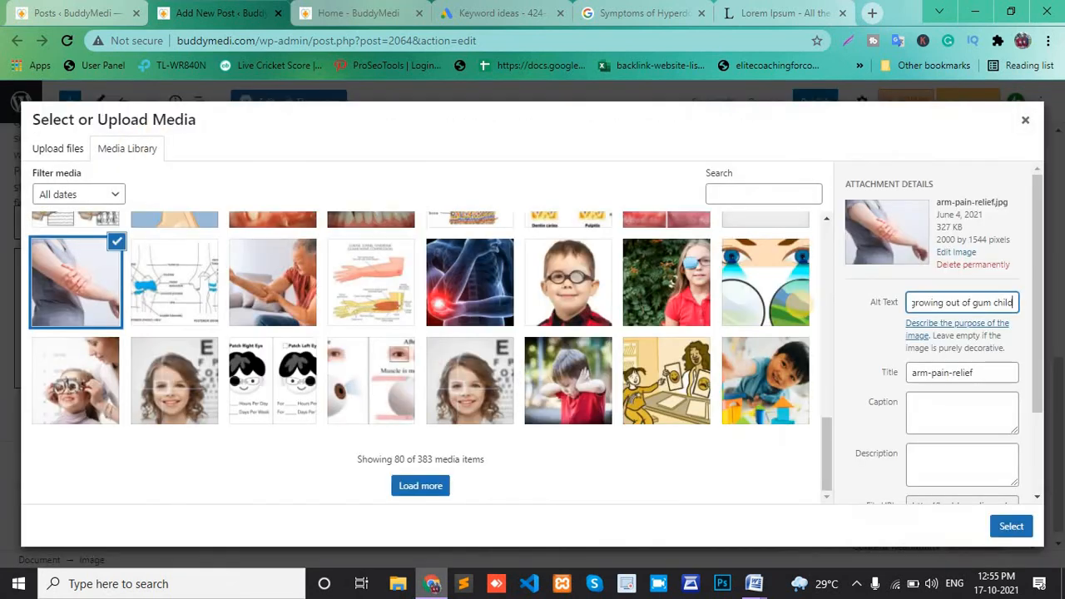
{"action": "left_click", "coordinate": [1011, 528]}
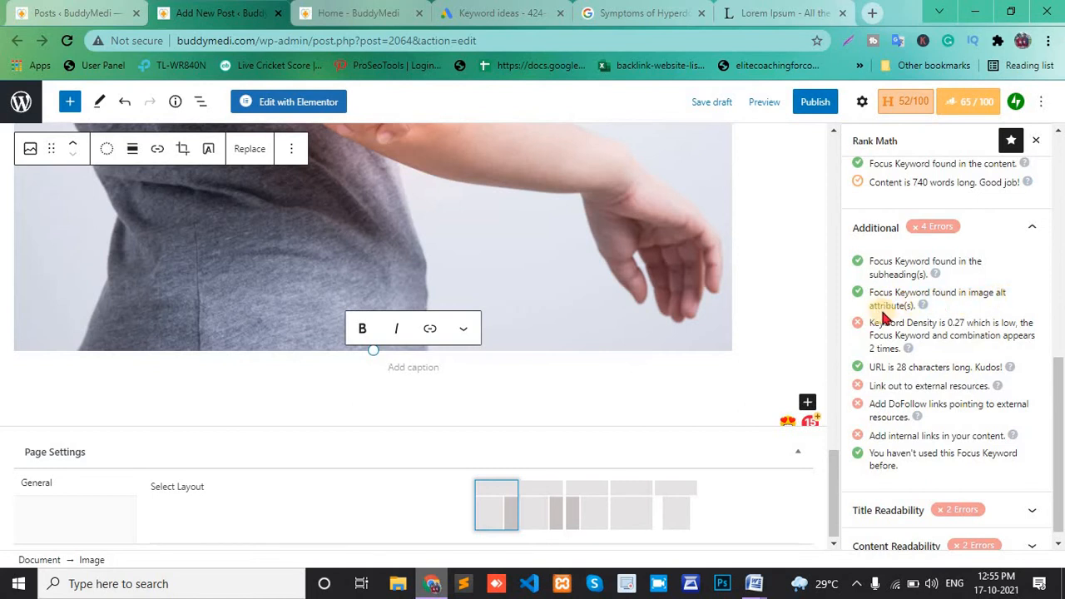
{"action": "scroll", "coordinate": [884, 319], "scroll_direction": "down", "scroll_amount": 1}
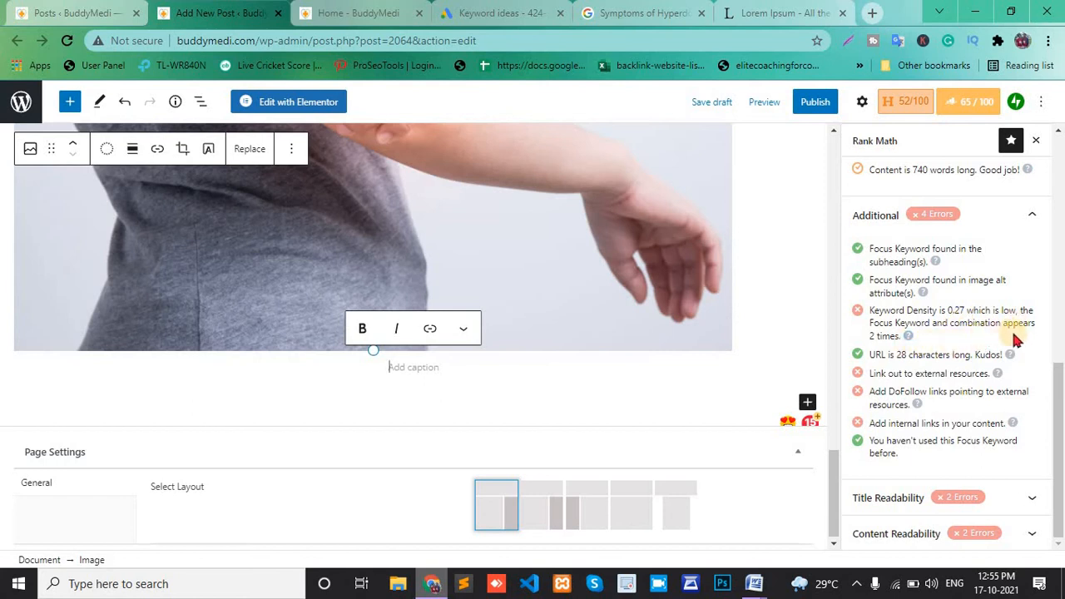
Copy the post title "tooth growing out of gum child" to the end of the paragraph above the blood-test image.
{"action": "scroll", "coordinate": [438, 356], "scroll_direction": "up", "scroll_amount": 5}
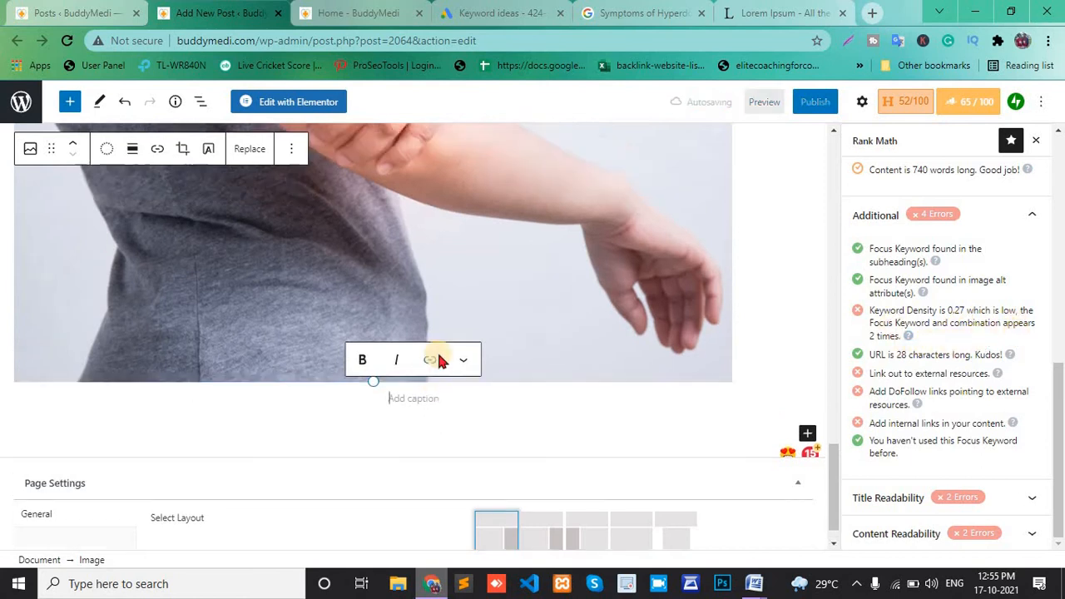
{"action": "scroll", "coordinate": [441, 359], "scroll_direction": "up", "scroll_amount": 10}
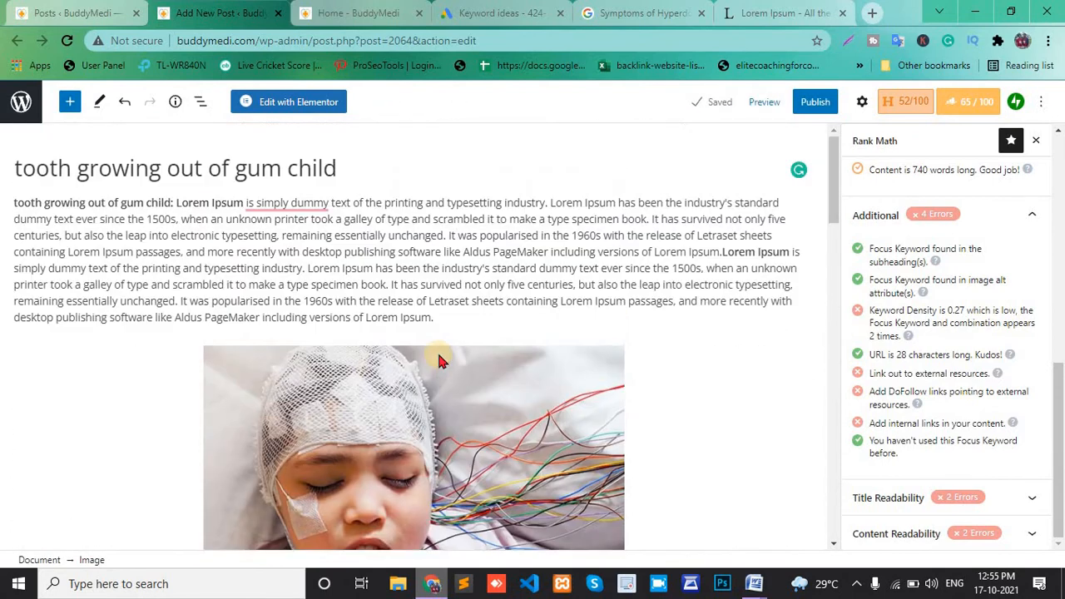
{"action": "left_click_drag", "start_coordinate": [348, 169], "coordinate": [13, 168]}
{"action": "key", "text": "ctrl+c"}
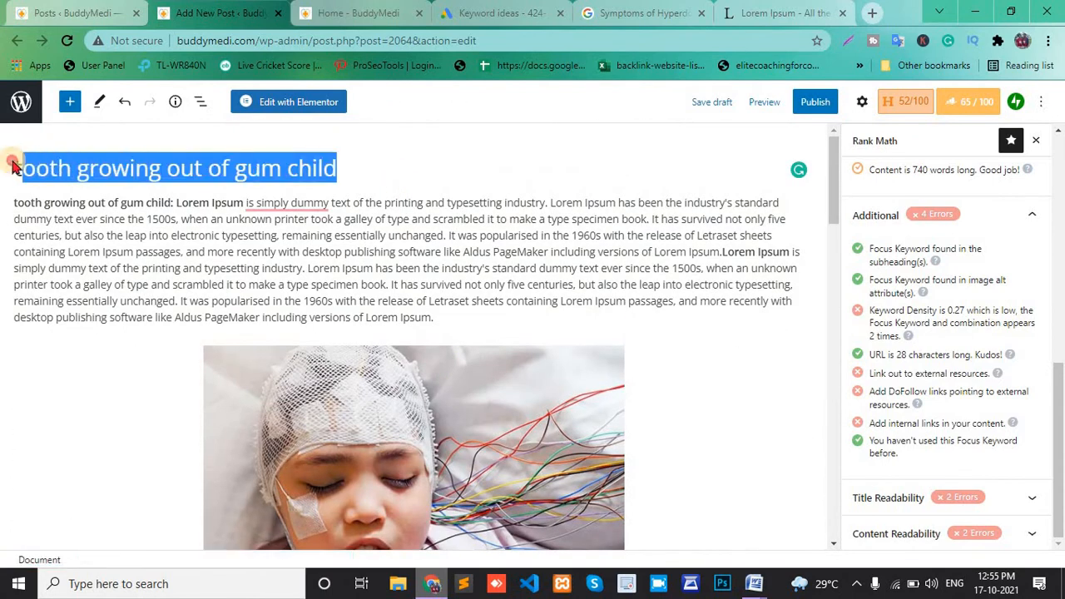
{"action": "scroll", "coordinate": [333, 363], "scroll_direction": "down", "scroll_amount": 10}
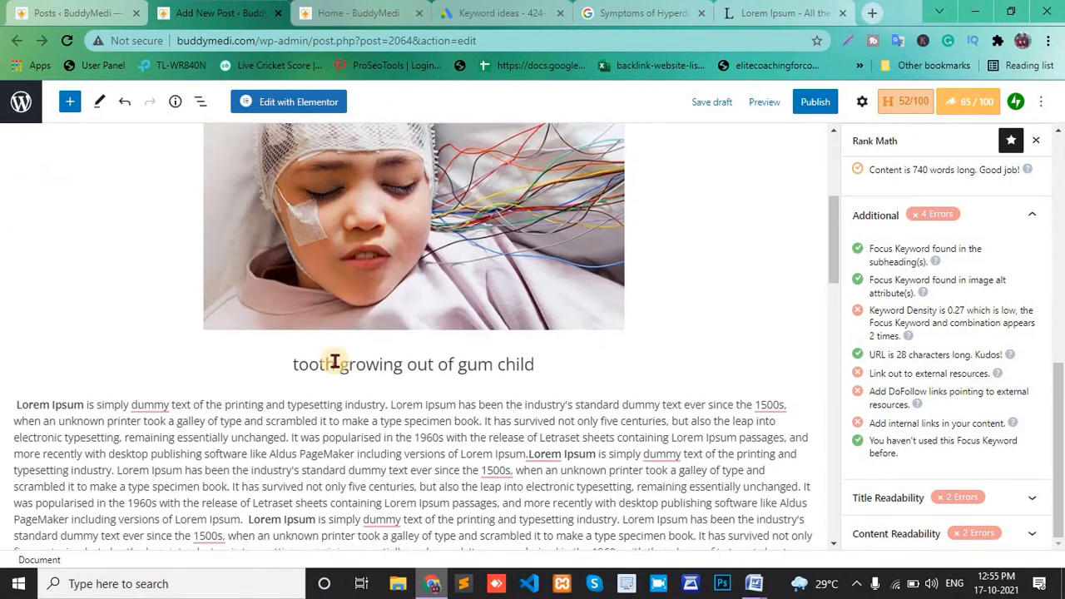
{"action": "left_click", "coordinate": [726, 289]}
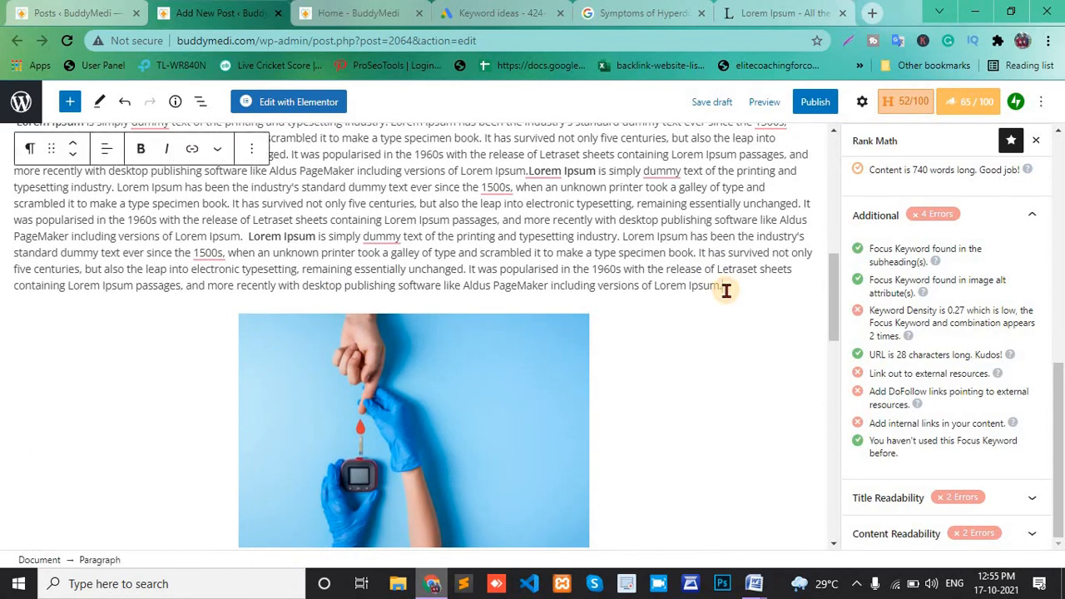
{"action": "key", "text": "ctrl+v"}
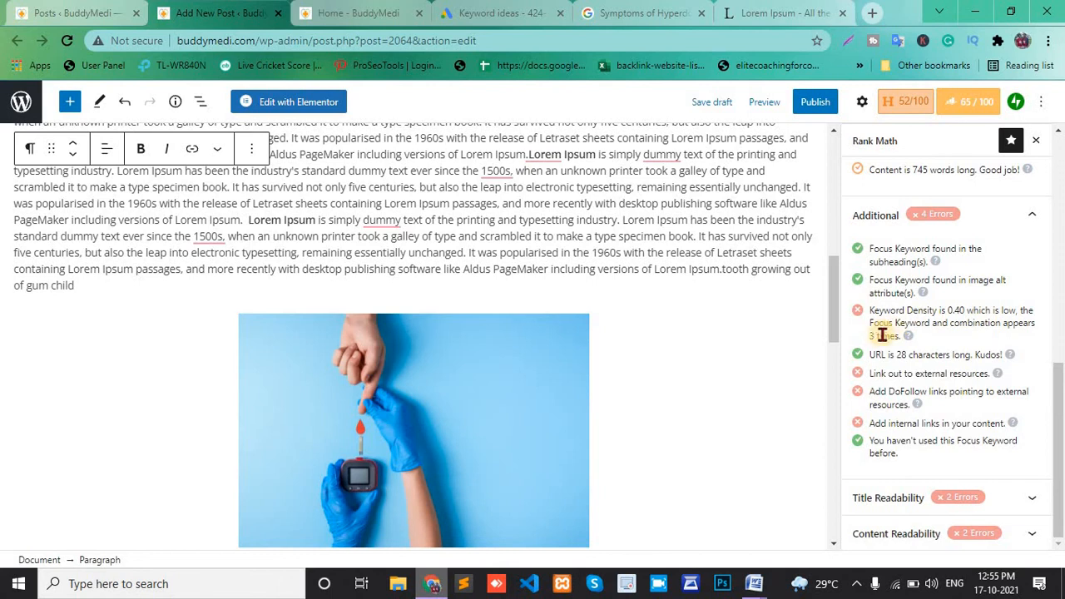
Add "tooth growing out of gum child" twice, separated by a comma, at the end of the paragraph above the arm image.
{"action": "left_click_drag", "start_coordinate": [876, 335], "coordinate": [726, 302]}
{"action": "left_click", "coordinate": [726, 302]}
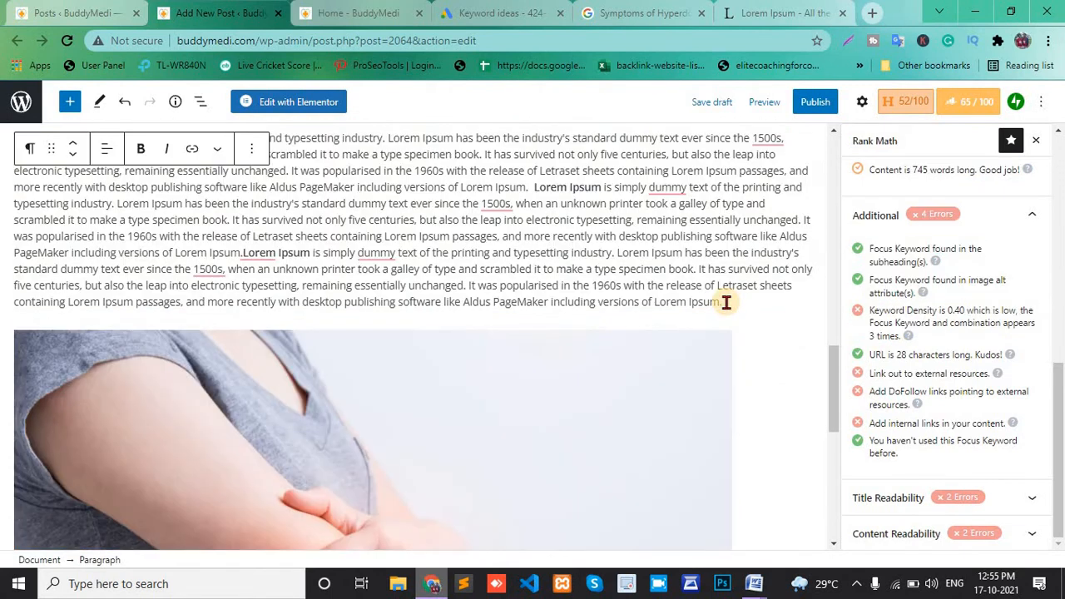
{"action": "key", "text": "ctrl+v"}
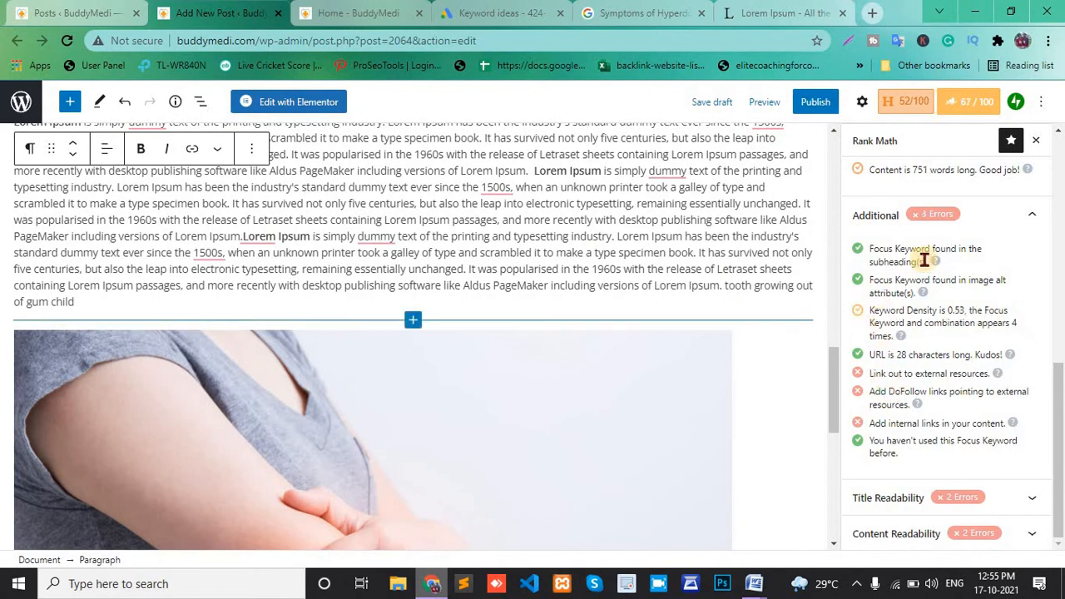
{"action": "scroll", "coordinate": [623, 278], "scroll_direction": "down", "scroll_amount": 5}
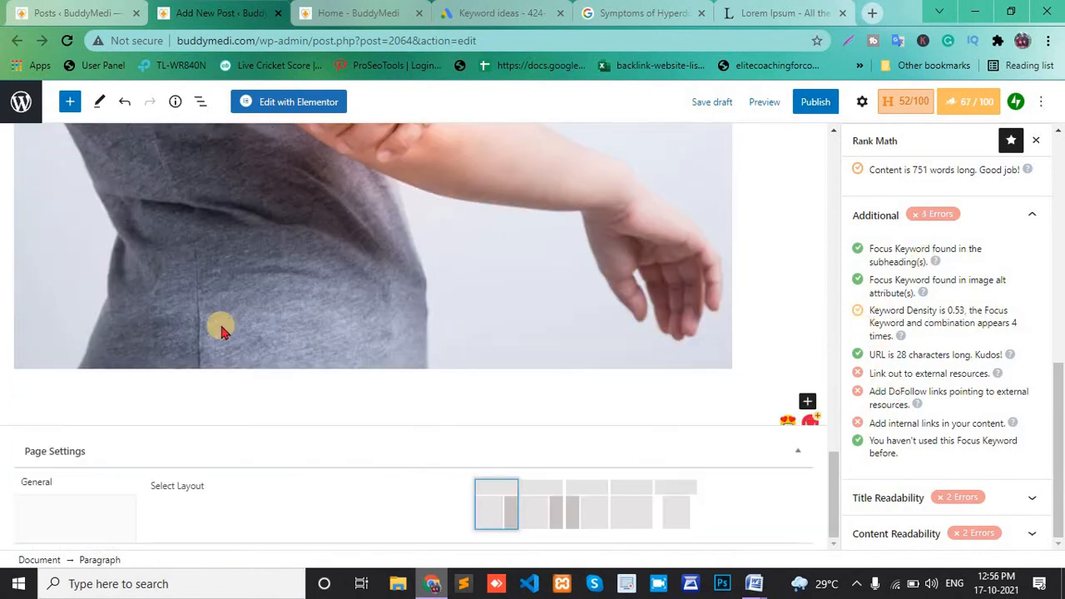
{"action": "scroll", "coordinate": [220, 326], "scroll_direction": "up", "scroll_amount": 5}
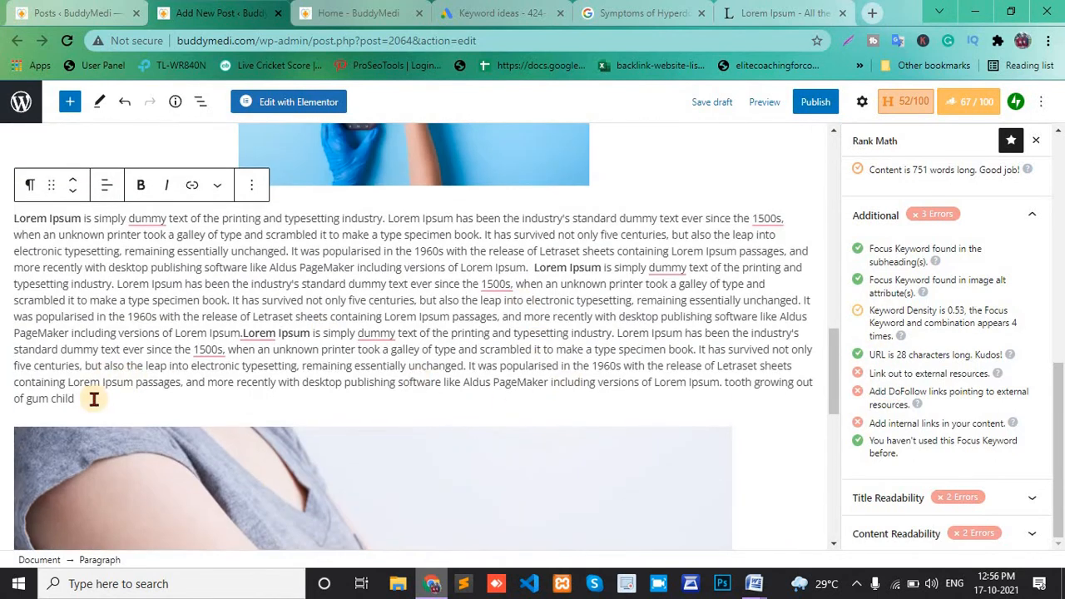
{"action": "type", "text": ","}
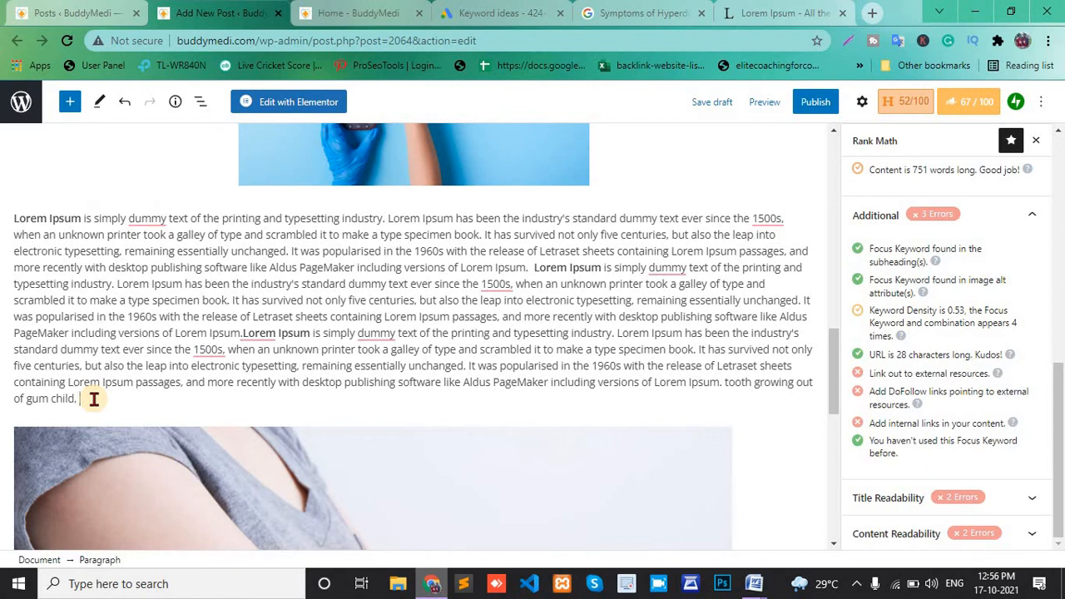
{"action": "key", "text": "ctrl+v"}
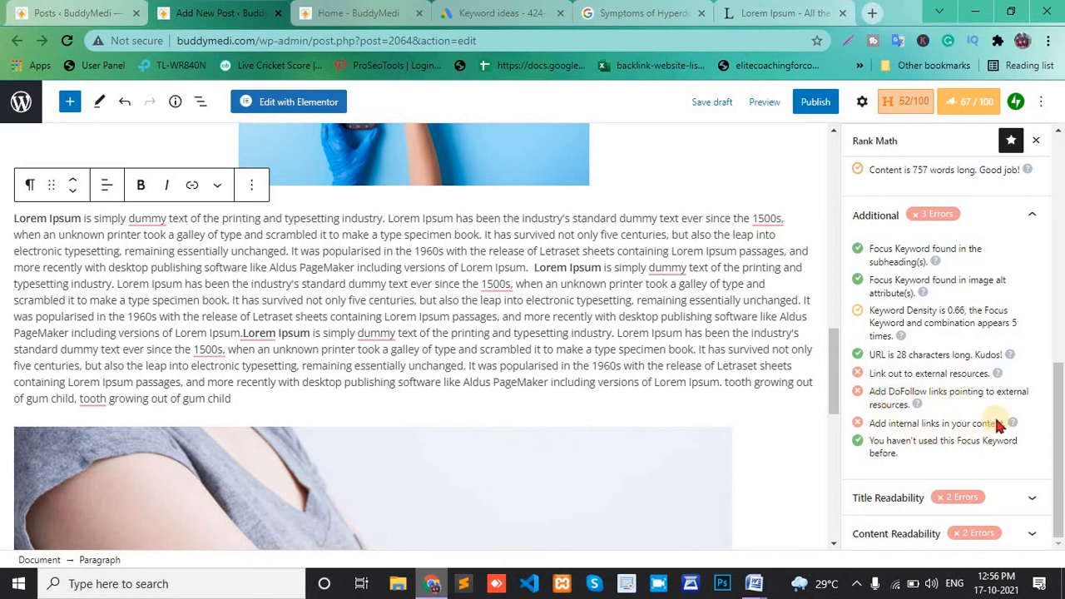
Check Rank Math's Basic SEO list and add a paragraph reading "keyword:" with a new line below the arm image.
{"action": "scroll", "coordinate": [996, 313], "scroll_direction": "up", "scroll_amount": 4}
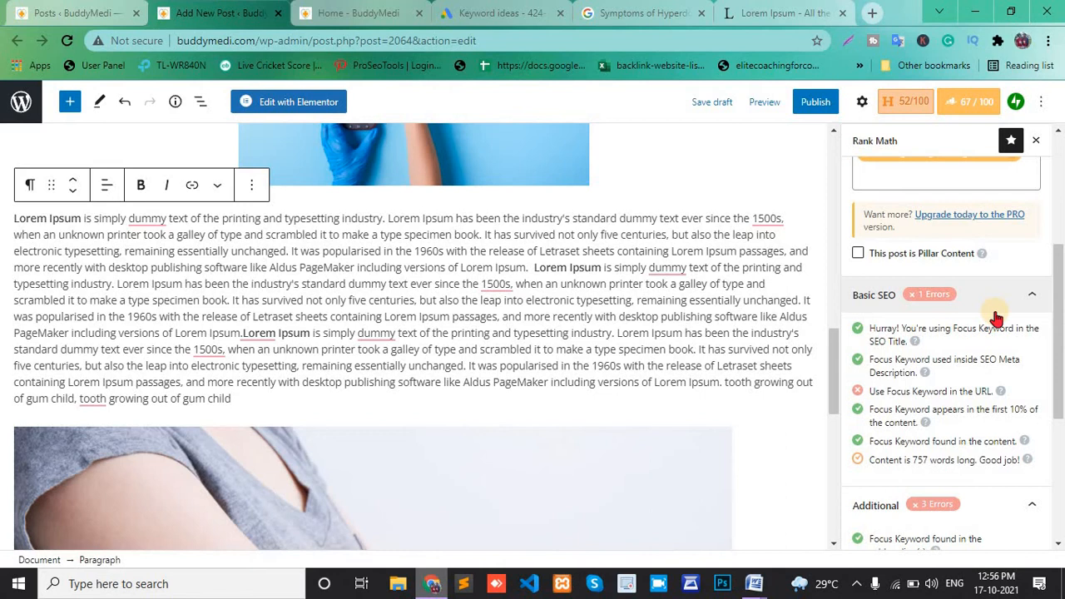
{"action": "left_click", "coordinate": [996, 313]}
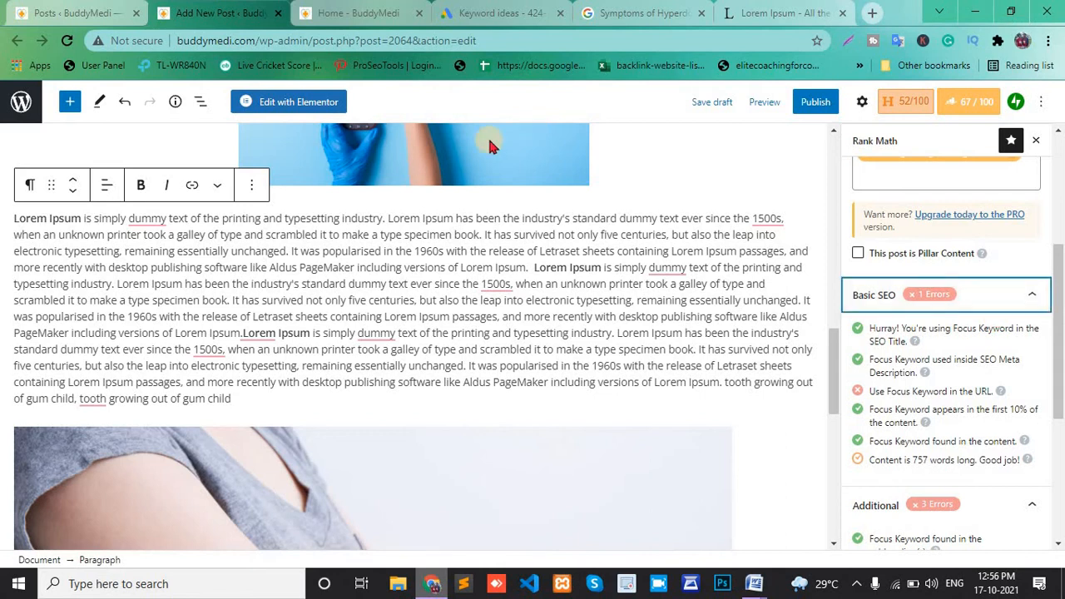
{"action": "scroll", "coordinate": [488, 136], "scroll_direction": "down", "scroll_amount": 5}
{"action": "left_click", "coordinate": [108, 406]}
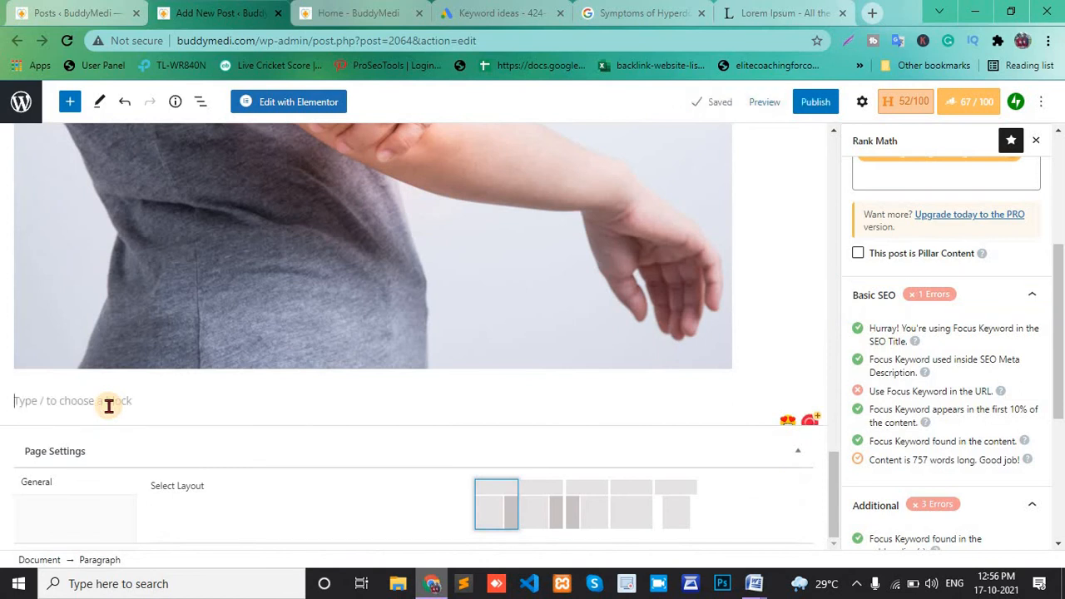
{"action": "type", "text": "keyword"}
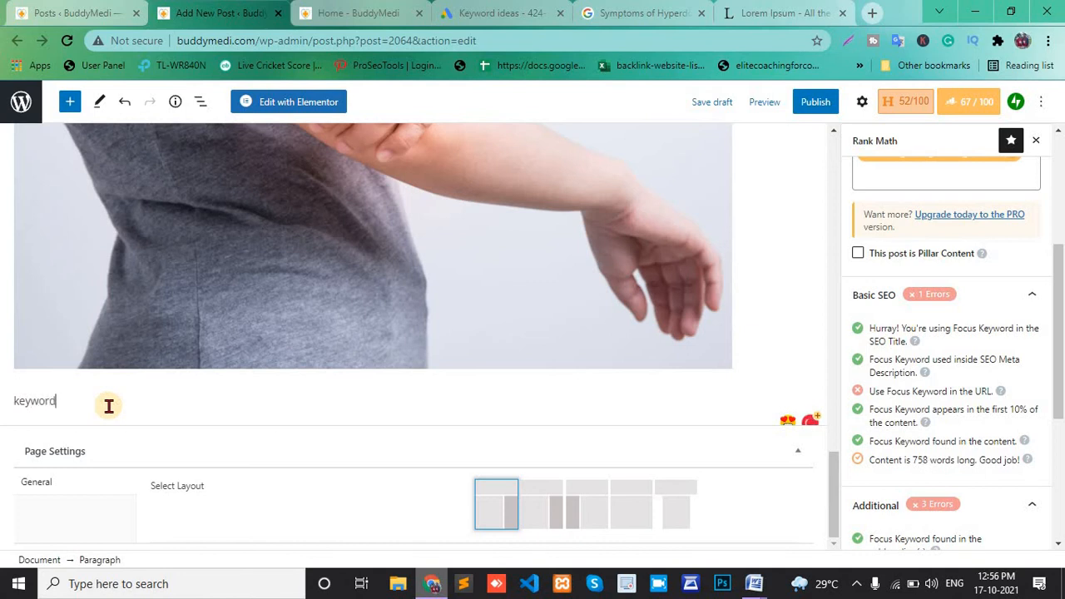
{"action": "type", "text": ":"}
{"action": "key", "text": "Return"}
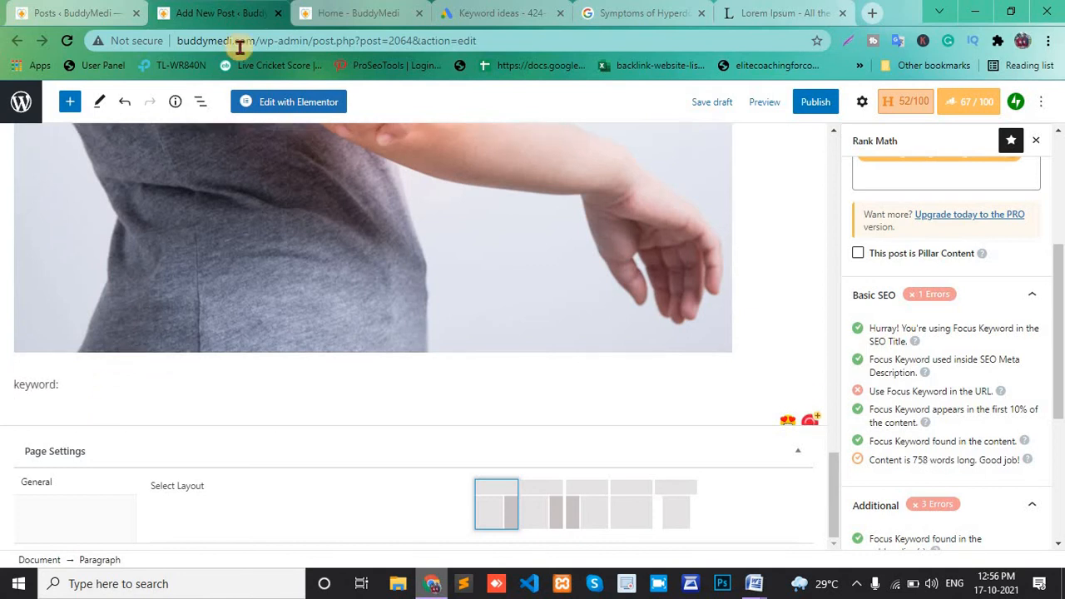
Copy the related keyword "how rare is it to have an extra tooth" from the Google results to the line below "keyword:", followed by "|".
{"action": "left_click", "coordinate": [600, 7]}
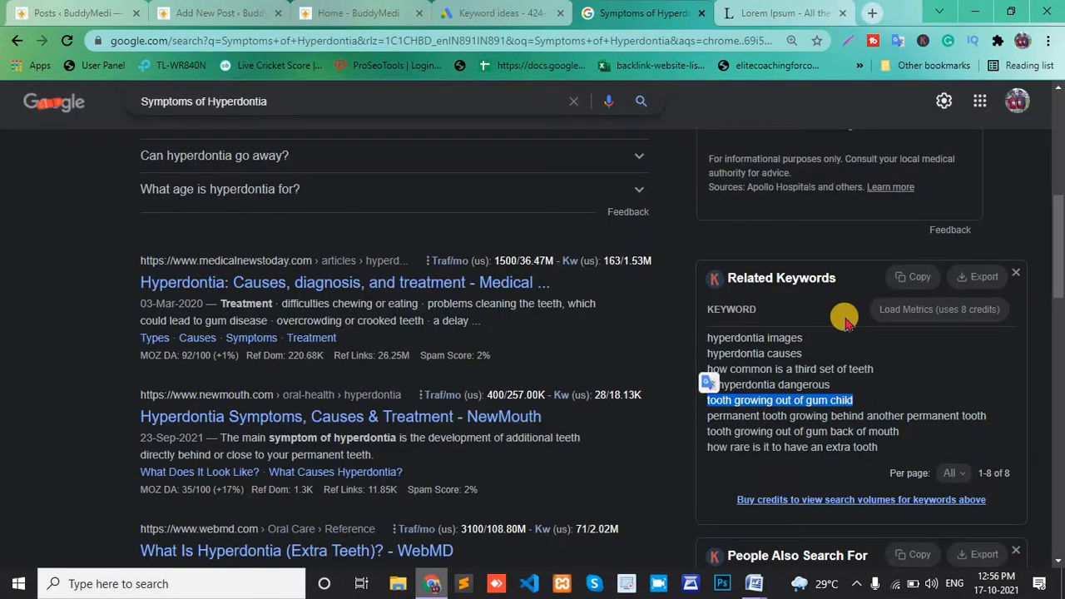
{"action": "scroll", "coordinate": [844, 309], "scroll_direction": "down", "scroll_amount": 2}
{"action": "left_click_drag", "start_coordinate": [893, 330], "coordinate": [707, 329]}
{"action": "key", "text": "ctrl+c"}
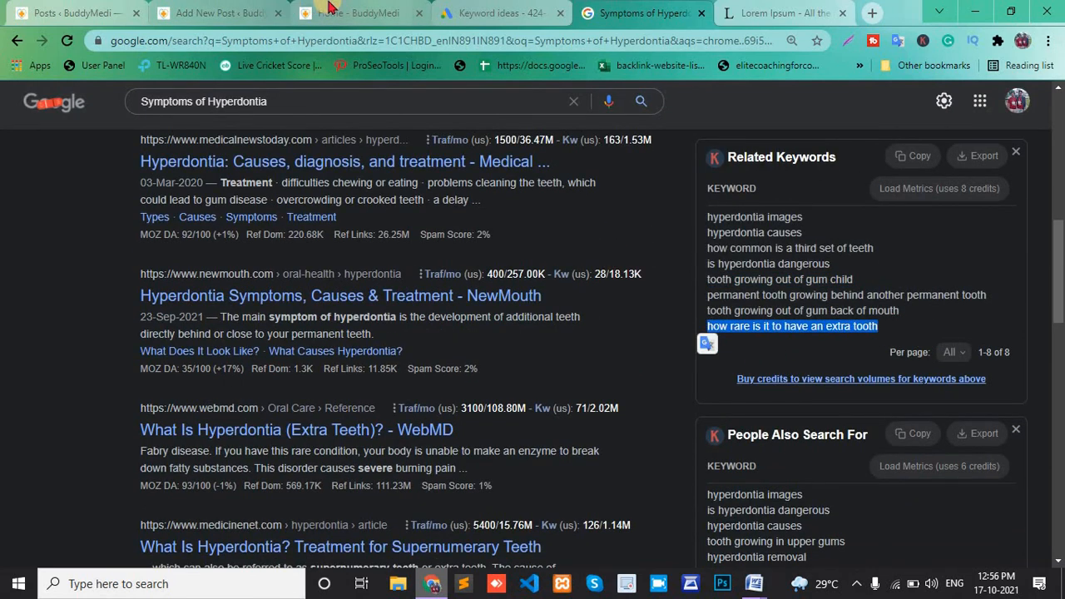
{"action": "left_click", "coordinate": [218, 13]}
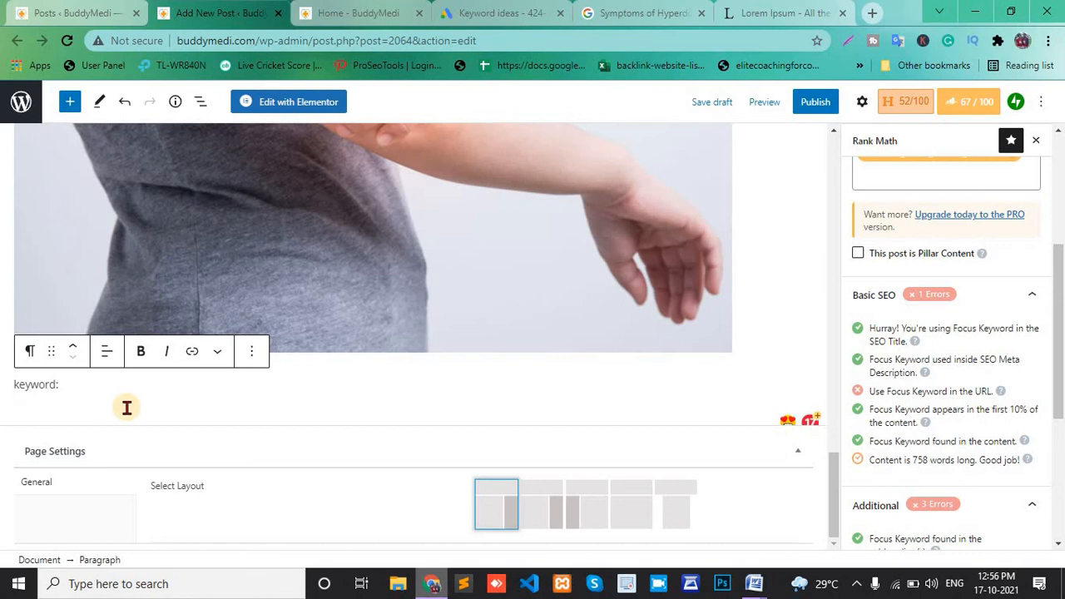
{"action": "key", "text": "ctrl+v"}
{"action": "type", "text": "|"}
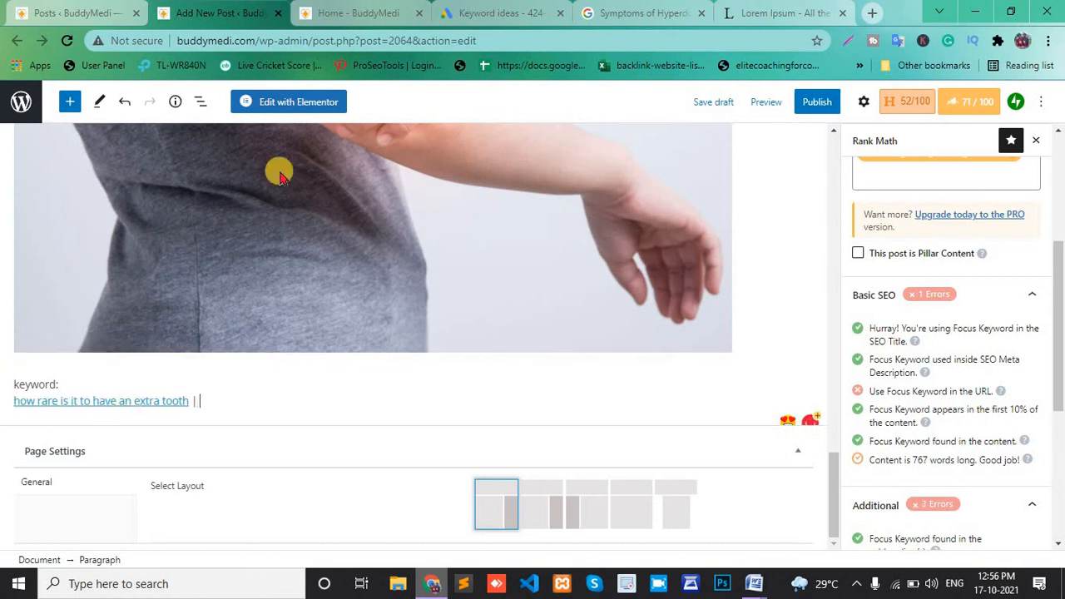
Place the Google results tab beside the post tab and append the related keyword "tooth growing out of gum back of mouth" and "|" to the keyword line.
{"action": "left_click", "coordinate": [385, 15]}
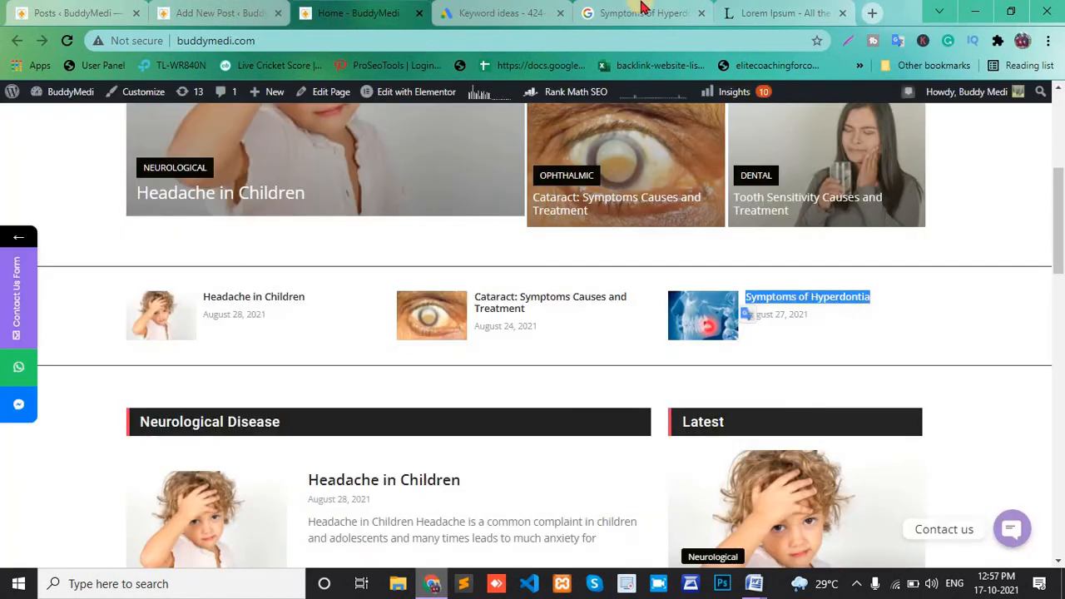
{"action": "left_click_drag", "start_coordinate": [645, 10], "coordinate": [504, 23]}
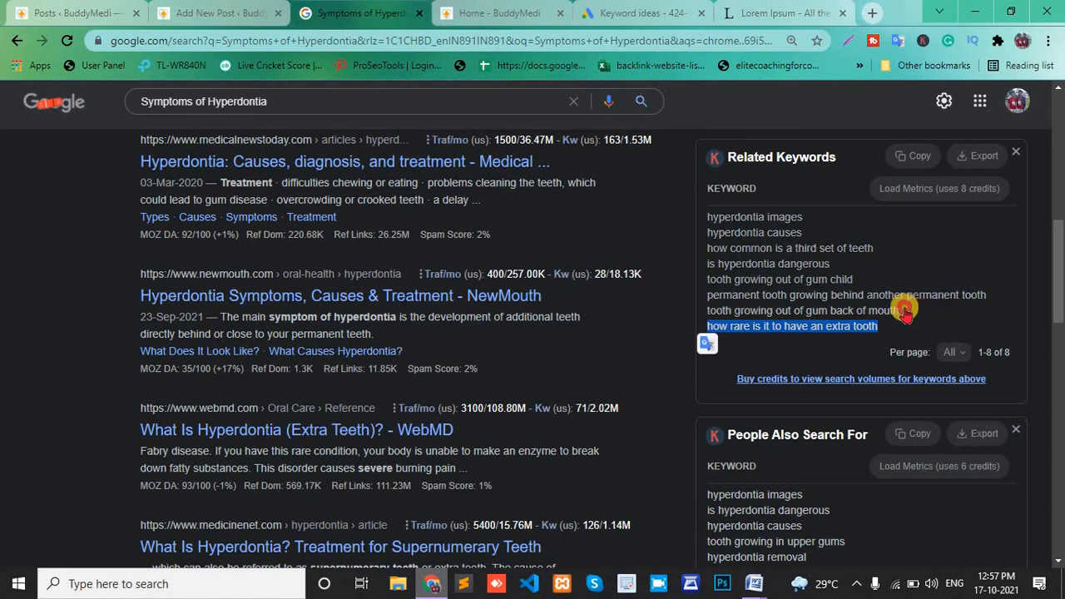
{"action": "left_click_drag", "start_coordinate": [901, 310], "coordinate": [707, 316]}
{"action": "key", "text": "ctrl+c"}
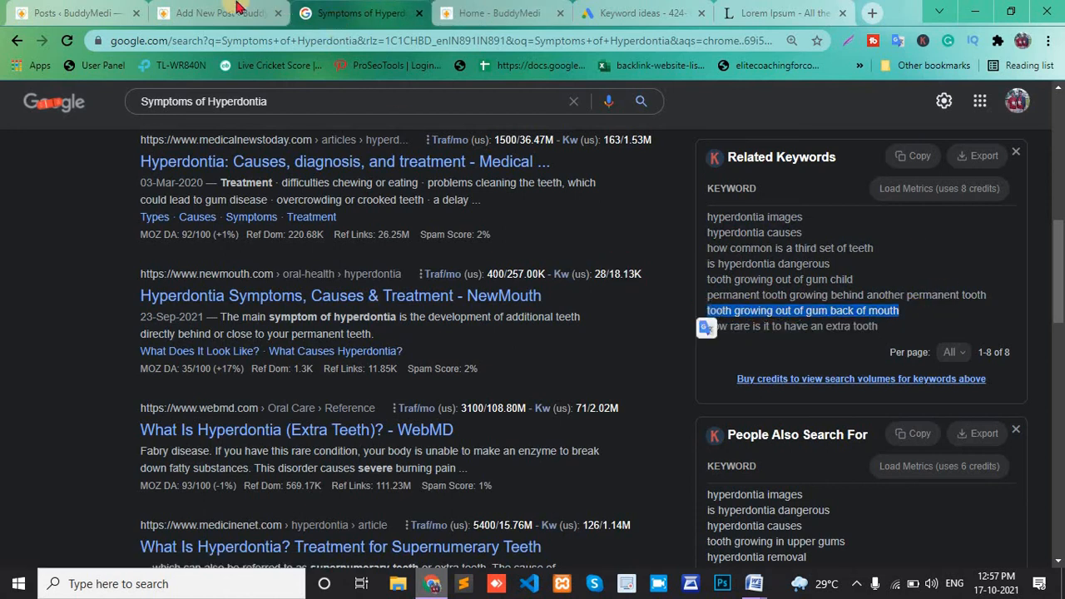
{"action": "left_click", "coordinate": [213, 6]}
{"action": "key", "text": "ctrl+v"}
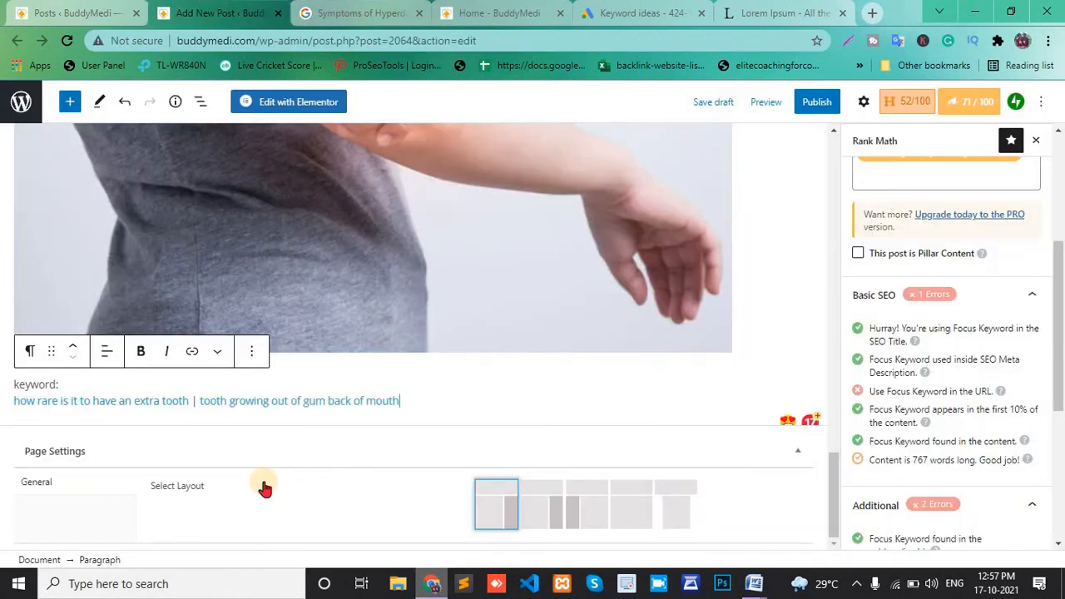
{"action": "type", "text": "|"}
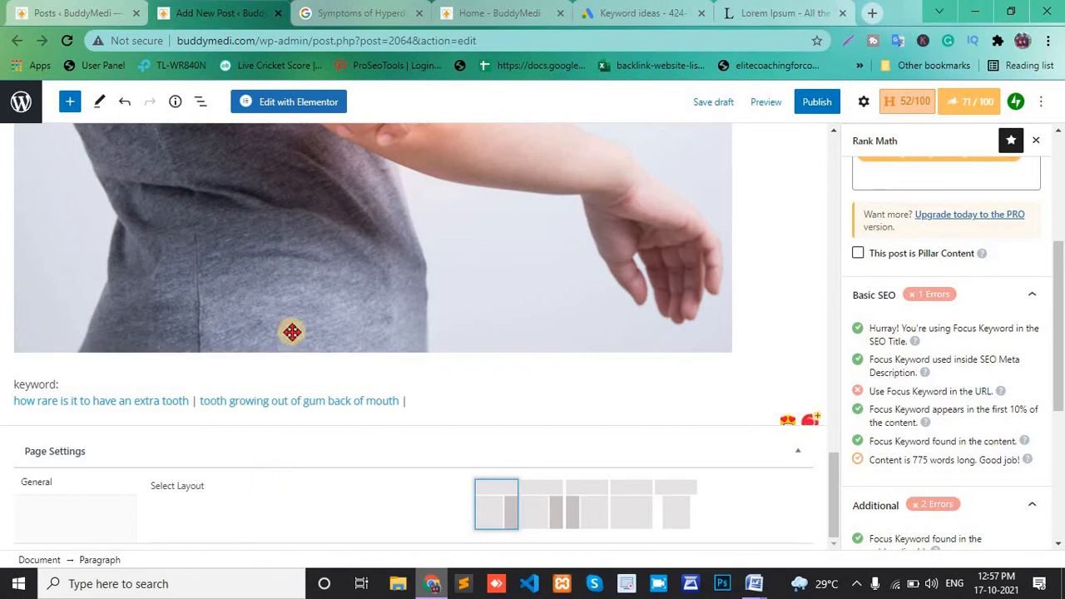
Copy the related keyword "permanent tooth growing behind another permanent tooth" from the Google results to the end of the keyword line.
{"action": "left_click", "coordinate": [396, 9]}
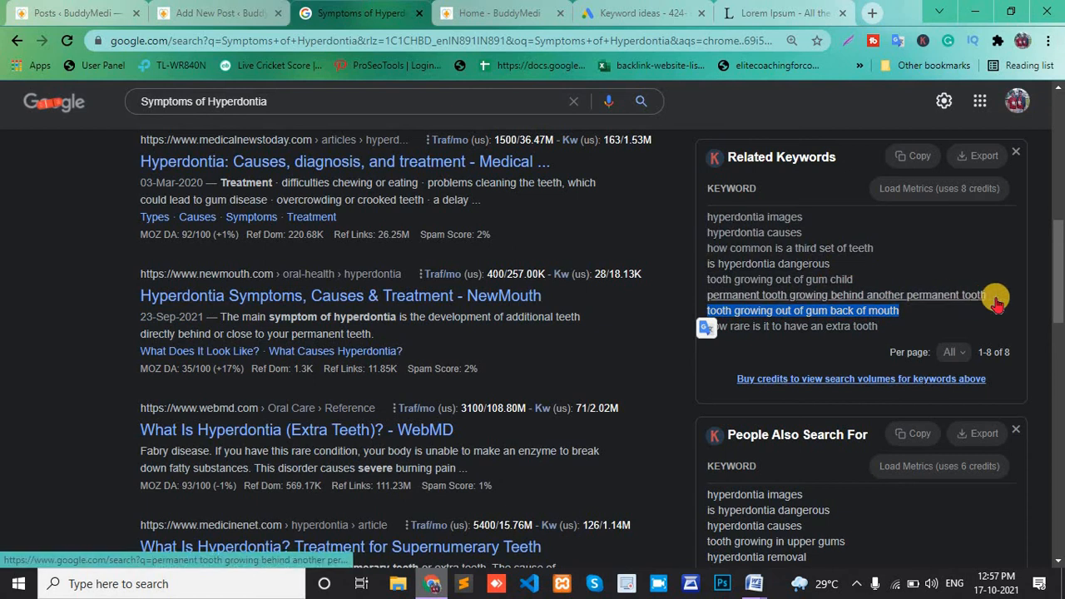
{"action": "left_click_drag", "start_coordinate": [992, 297], "coordinate": [705, 297]}
{"action": "key", "text": "ctrl+c"}
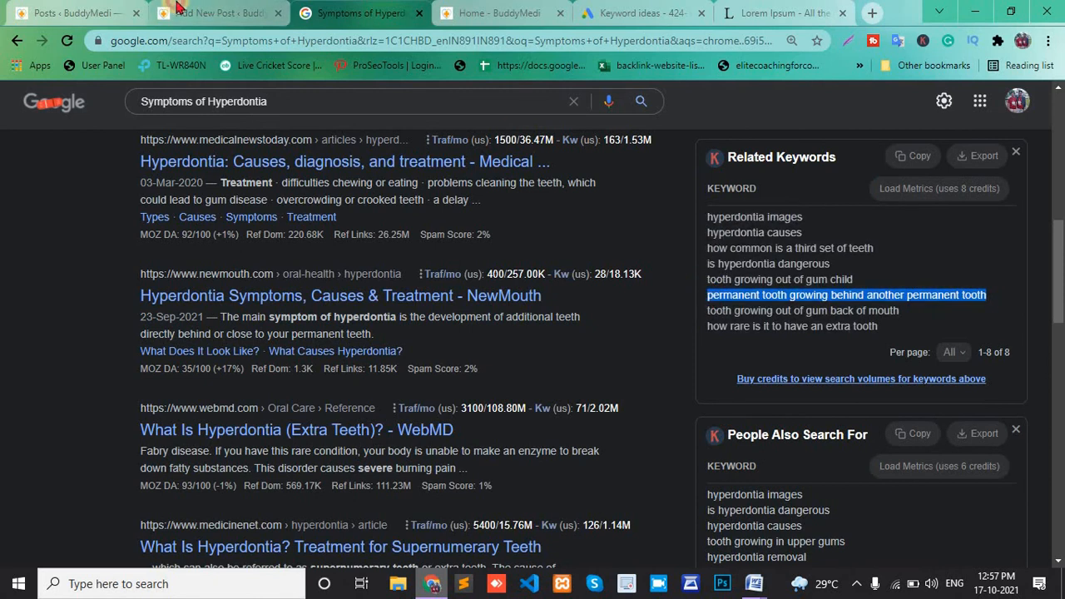
{"action": "left_click", "coordinate": [176, 12]}
{"action": "key", "text": "ctrl+v"}
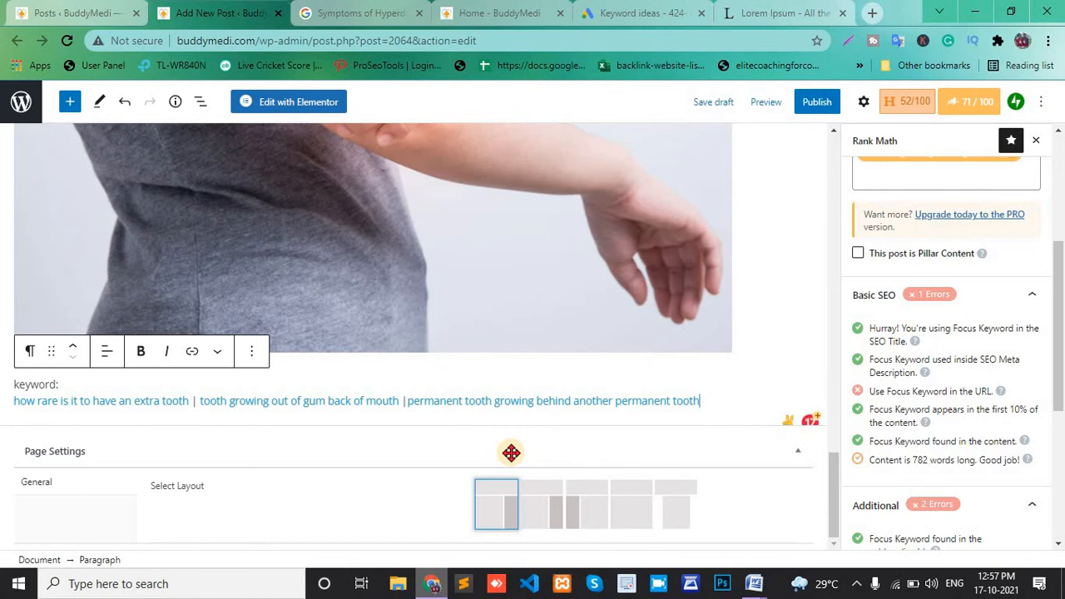
Remove the Google search link from the first related keyword, "how rare is it to have an extra tooth".
{"action": "left_click", "coordinate": [82, 401]}
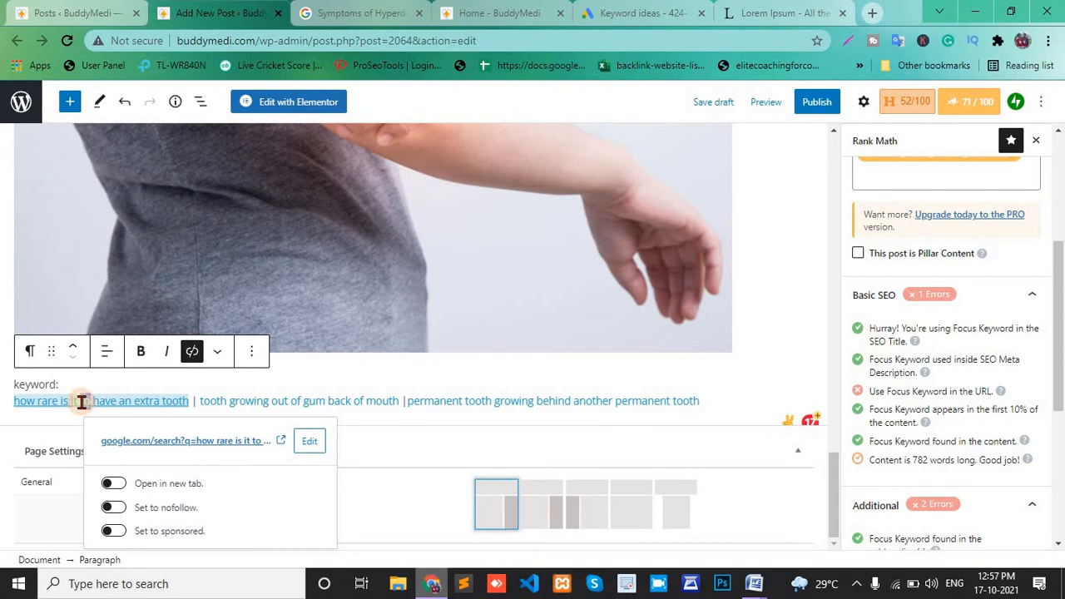
{"action": "double_click", "coordinate": [83, 402]}
{"action": "left_click", "coordinate": [191, 351]}
Open the "Headache in Children" article from the BuddyMedi home page and copy its URL.
{"action": "left_click", "coordinate": [489, 6]}
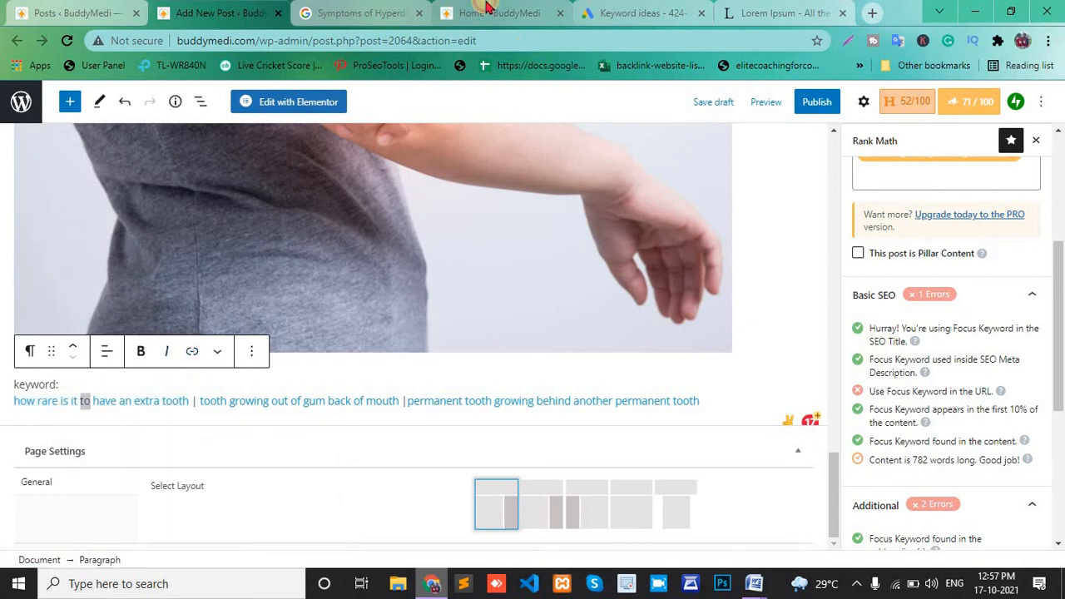
{"action": "scroll", "coordinate": [403, 358], "scroll_direction": "down", "scroll_amount": 1}
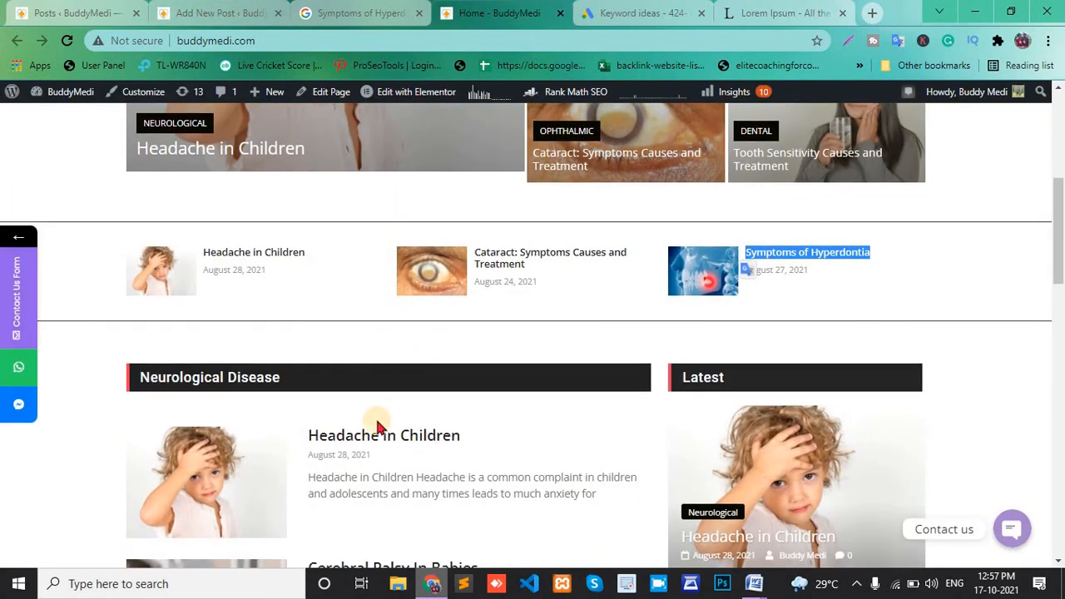
{"action": "left_click", "coordinate": [377, 440]}
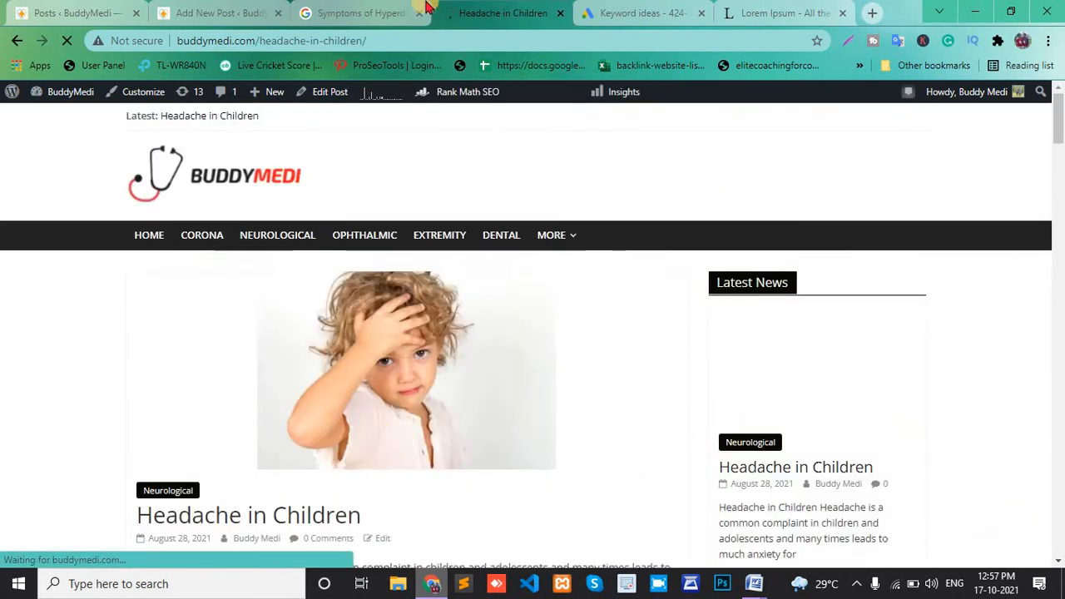
{"action": "left_click", "coordinate": [430, 43]}
{"action": "key", "text": "ctrl+c"}
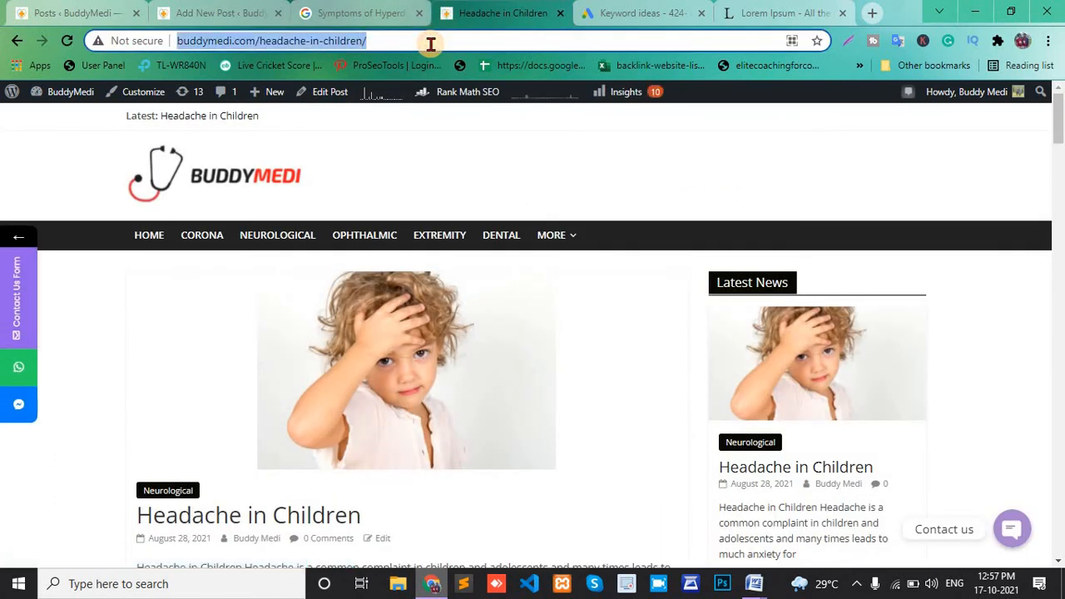
Link the whole keyword "how rare is it to have an extra tooth" in the post to the copied "Headache in Children" URL.
{"action": "left_click", "coordinate": [221, 12]}
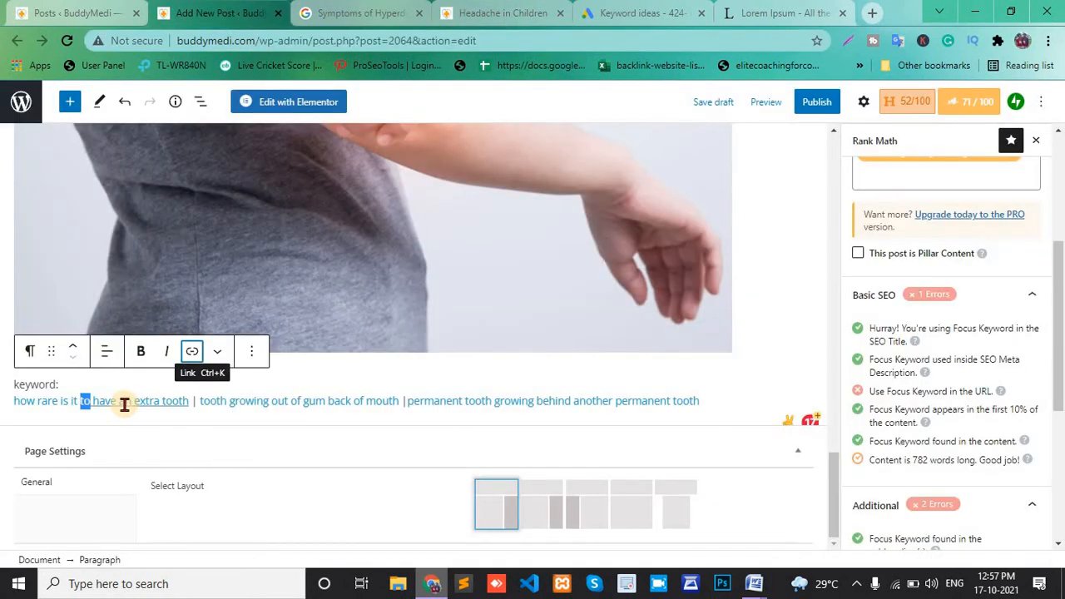
{"action": "left_click_drag", "start_coordinate": [13, 401], "coordinate": [190, 398]}
{"action": "left_click", "coordinate": [192, 353]}
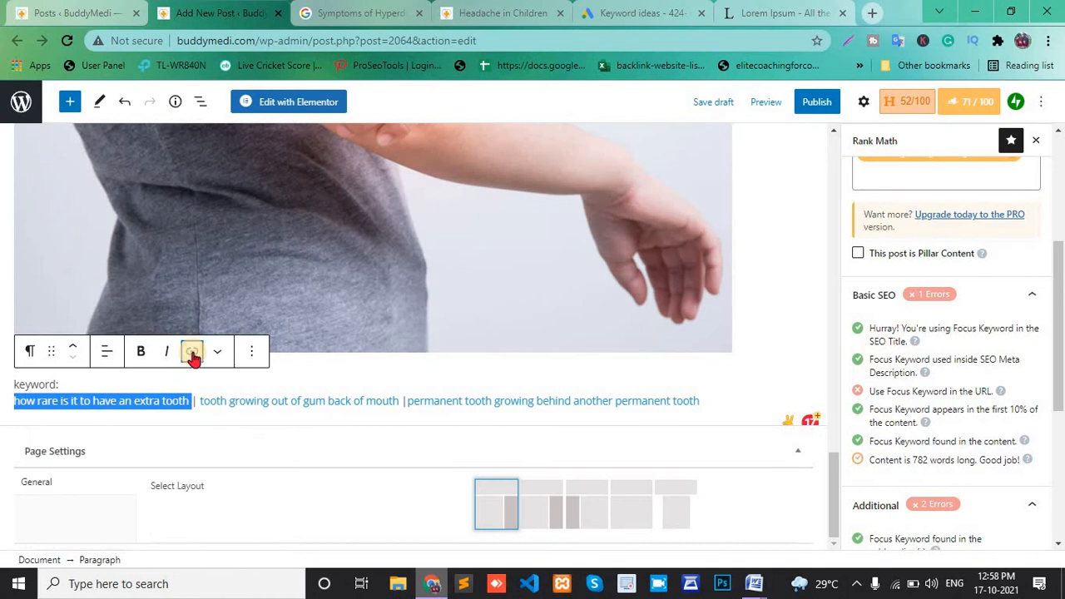
{"action": "left_click", "coordinate": [192, 353]}
{"action": "key", "text": "ctrl+v"}
{"action": "key", "text": "Return"}
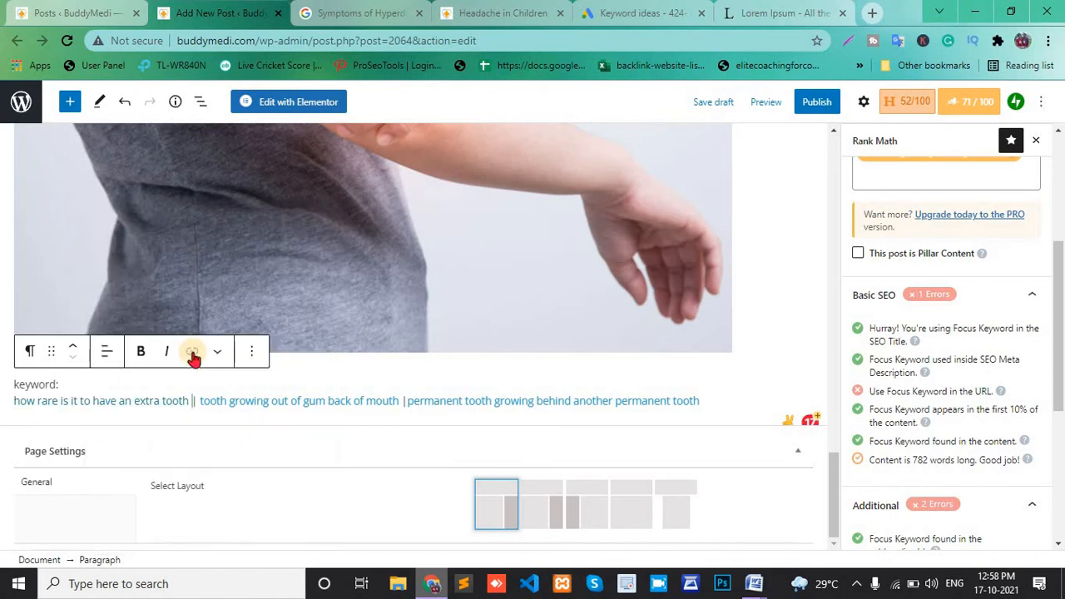
Insert a Custom HTML block between the paragraph ending in "tooth growing out of gum child" and the arm image.
{"action": "scroll", "coordinate": [305, 452], "scroll_direction": "up", "scroll_amount": 1}
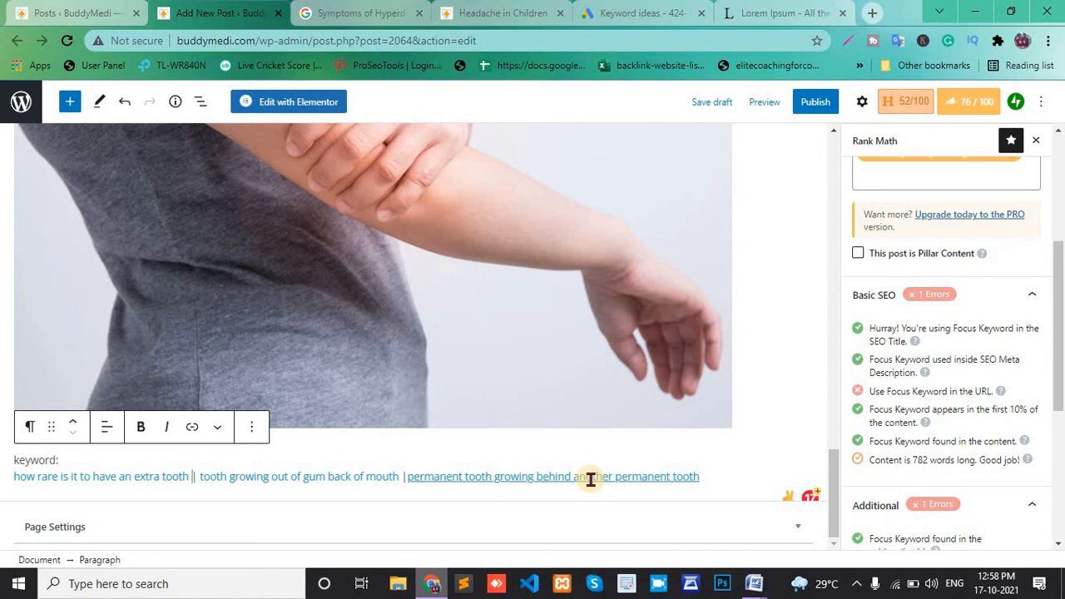
{"action": "scroll", "coordinate": [589, 478], "scroll_direction": "up", "scroll_amount": 5}
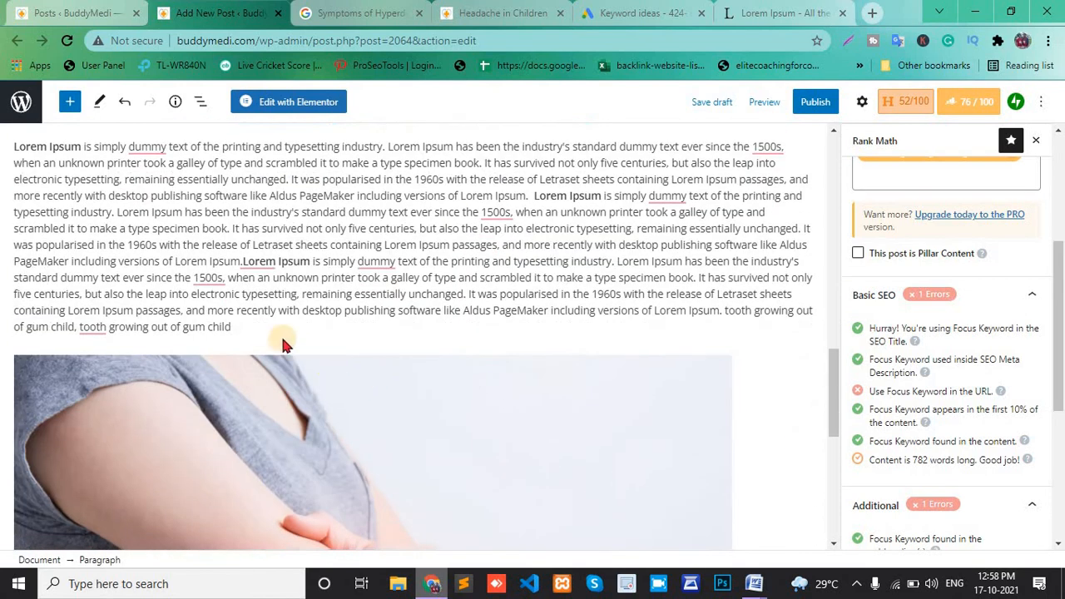
{"action": "left_click", "coordinate": [261, 330]}
{"action": "key", "text": "Return"}
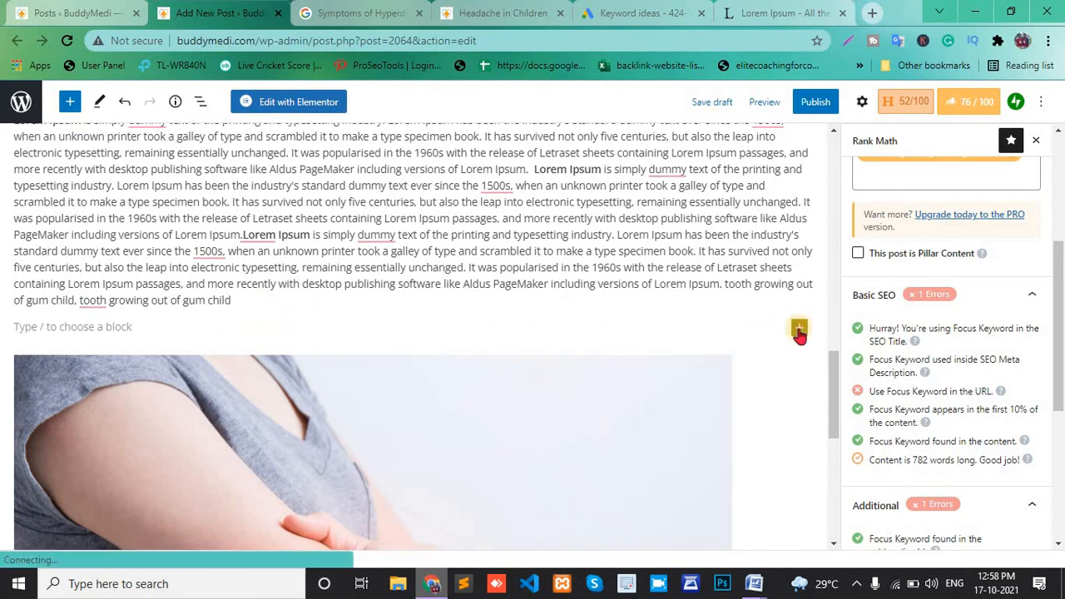
{"action": "left_click", "coordinate": [799, 331]}
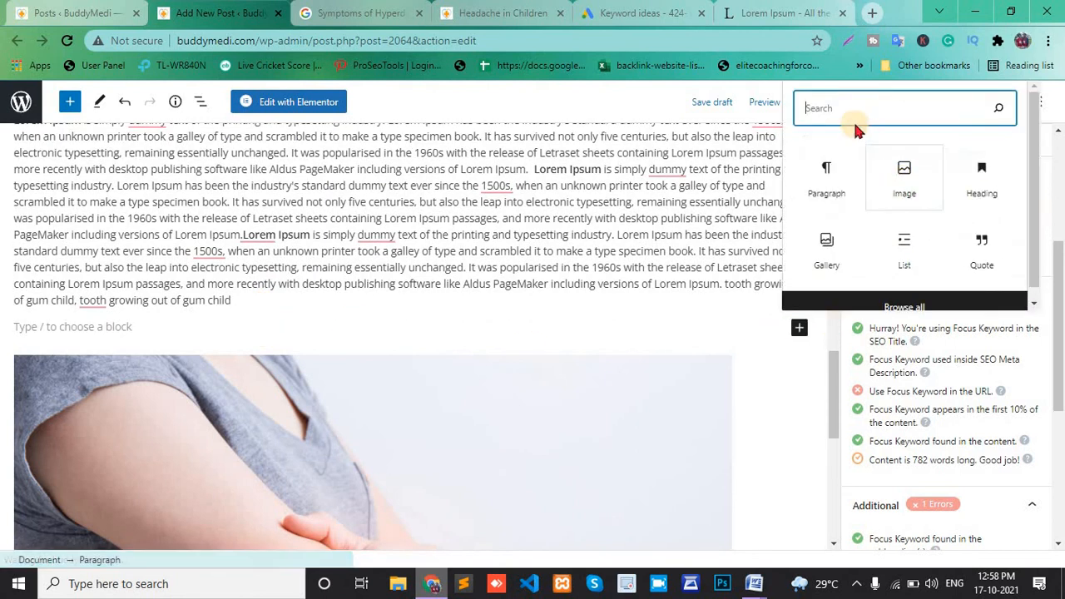
{"action": "type", "text": "html"}
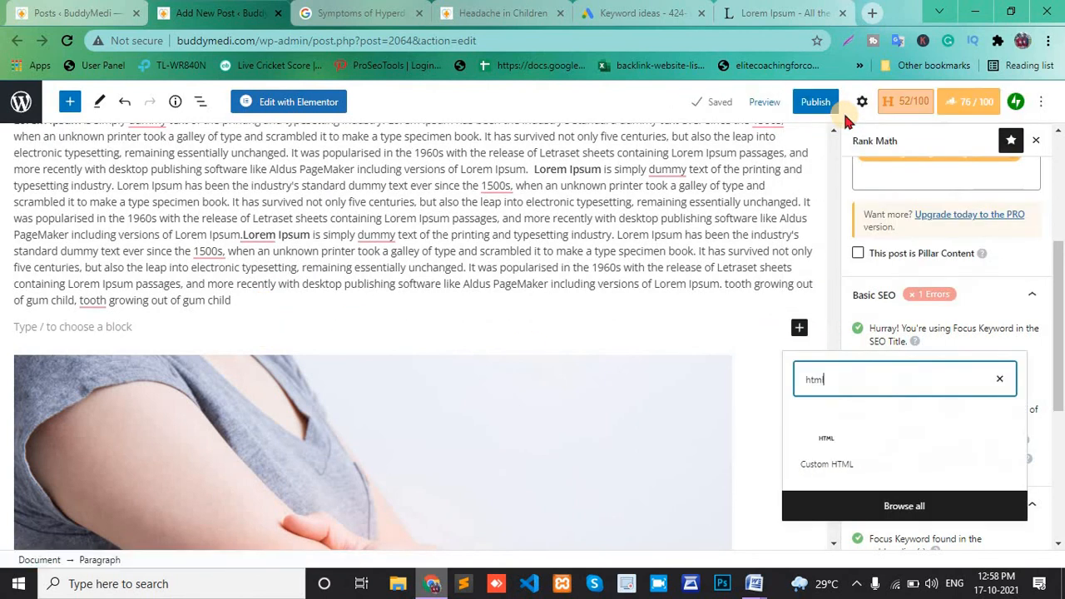
{"action": "left_click", "coordinate": [825, 447]}
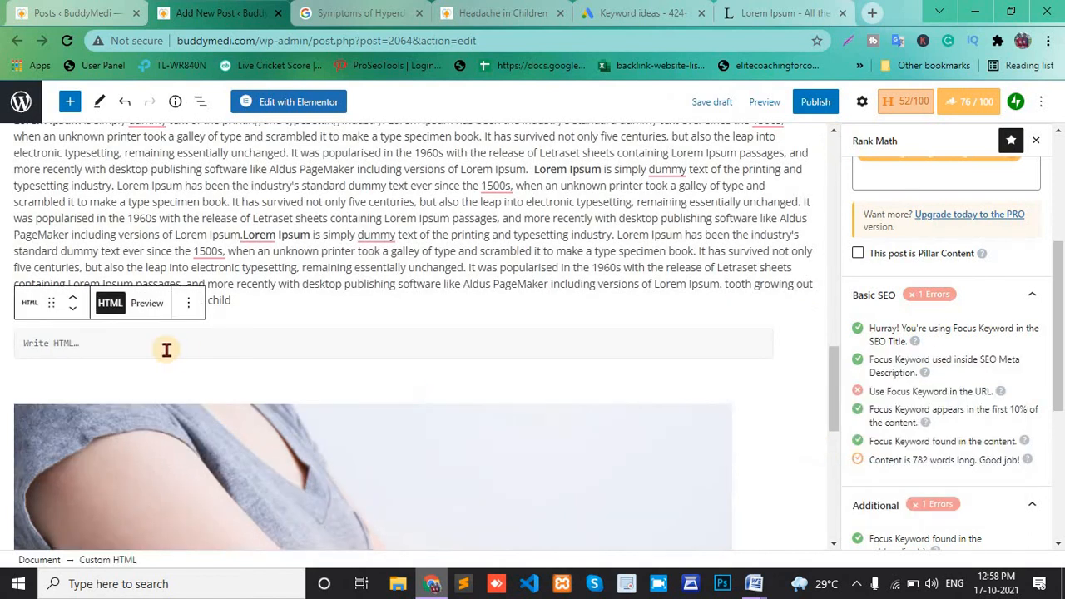
Write the empty bold link markup "<b><a></a></b>" in the Custom HTML block.
{"action": "type", "text": "<"}
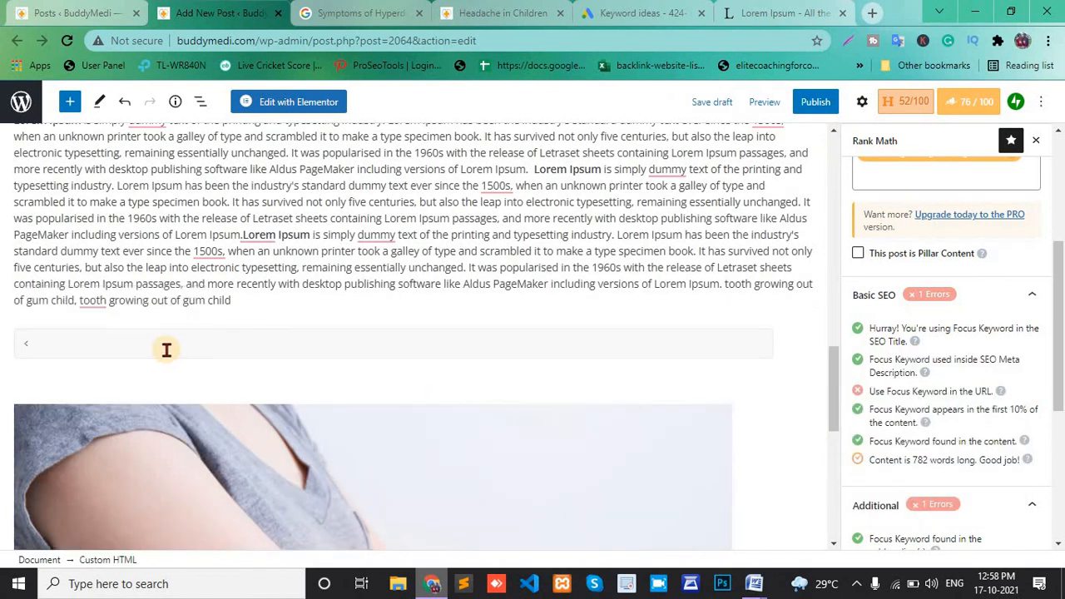
{"action": "type", "text": "b><A"}
{"action": "key", "text": "BackSpace"}
{"action": "type", "text": "A>a"}
{"action": "key", "text": "BackSpace"}
{"action": "key", "text": "BackSpace"}
{"action": "type", "text": "a>a<"}
{"action": "key", "text": "BackSpace"}
{"action": "key", "text": "BackSpace"}
{"action": "type", "text": "</a></b>"}
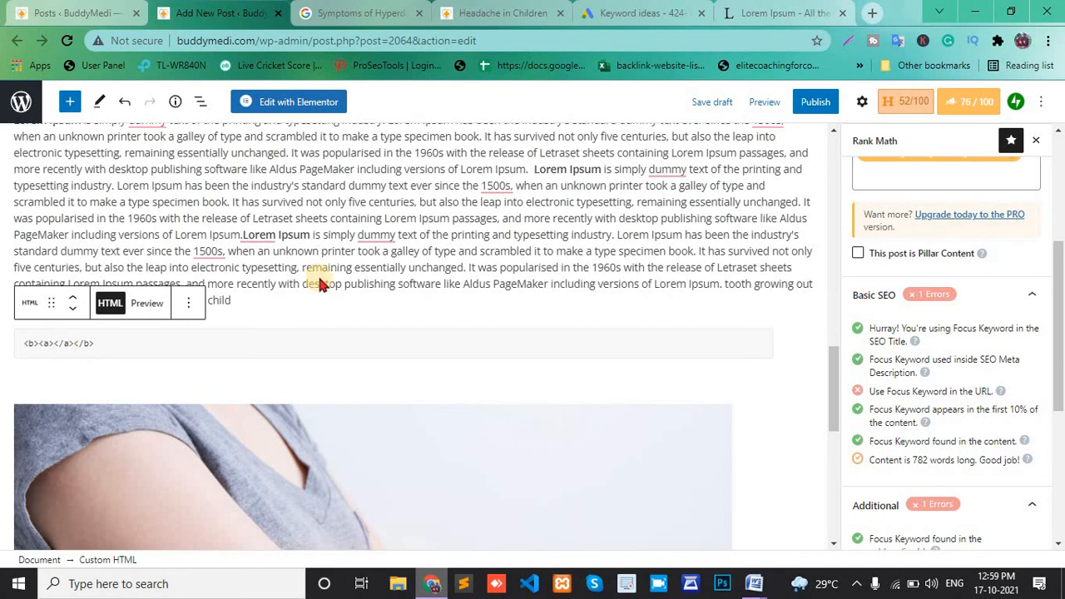
Copy the post title "tooth growing out of gum child" into the HTML code as the text between the anchor tags.
{"action": "scroll", "coordinate": [316, 274], "scroll_direction": "up", "scroll_amount": 10}
{"action": "left_click_drag", "start_coordinate": [352, 176], "coordinate": [4, 203]}
{"action": "key", "text": "ctrl+c"}
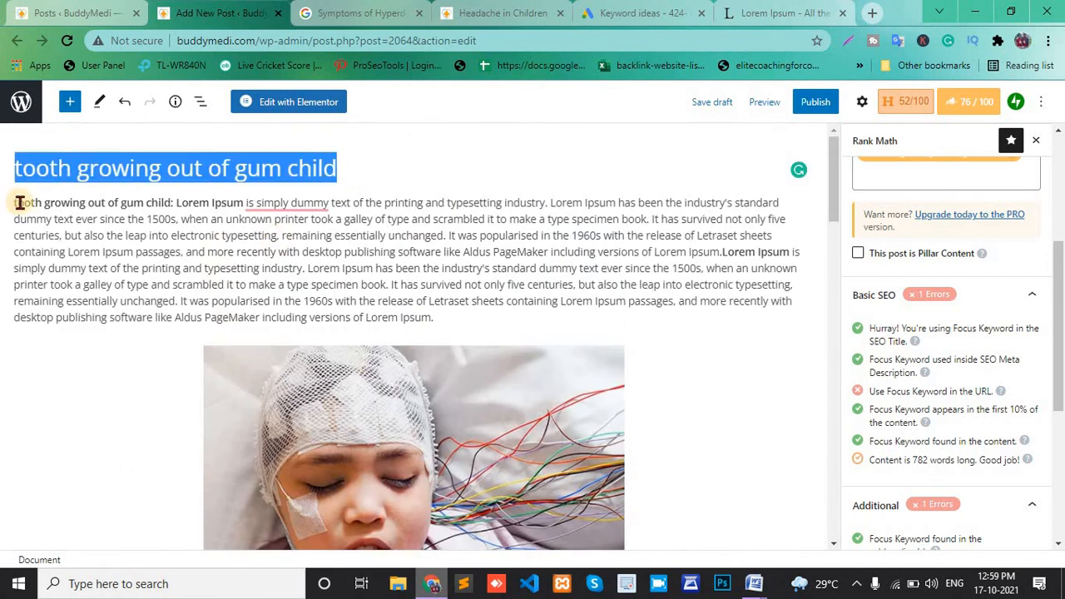
{"action": "scroll", "coordinate": [279, 342], "scroll_direction": "down", "scroll_amount": 8}
{"action": "scroll", "coordinate": [278, 342], "scroll_direction": "down", "scroll_amount": 5}
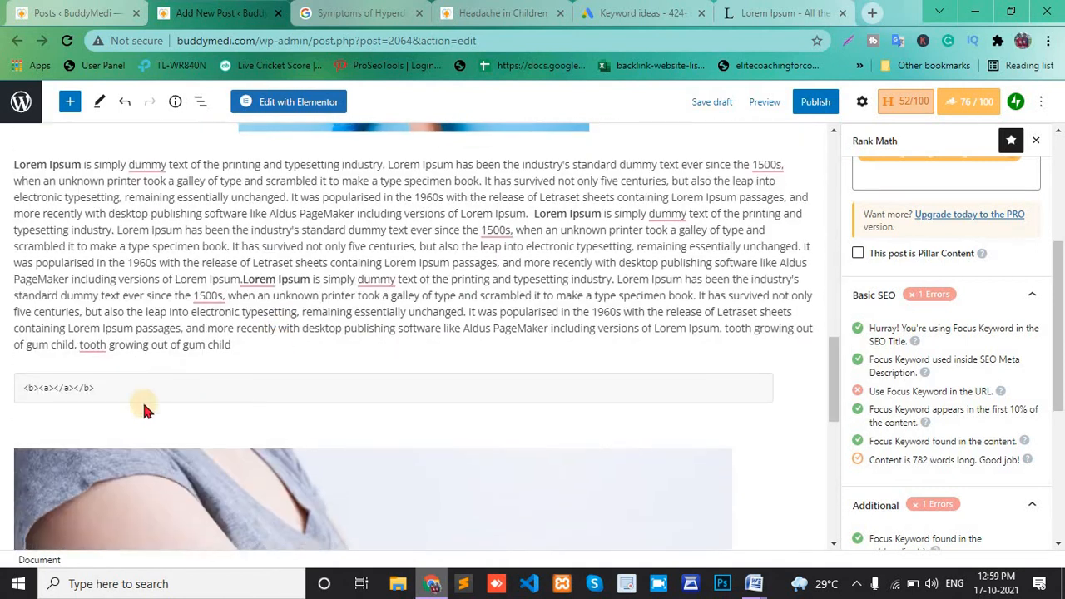
{"action": "left_click", "coordinate": [52, 388]}
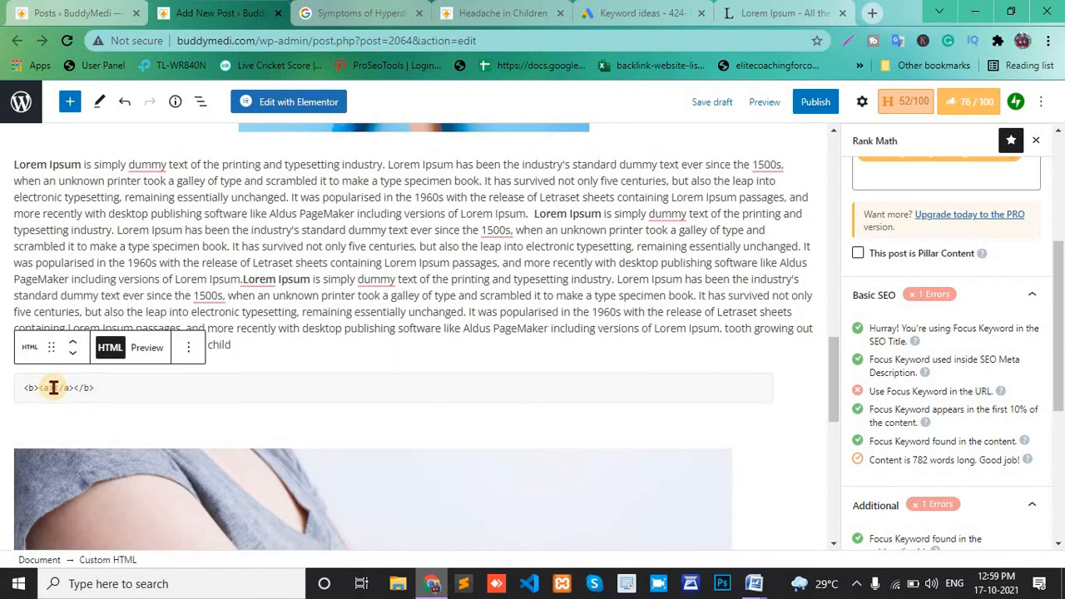
{"action": "key", "text": "ctrl+v"}
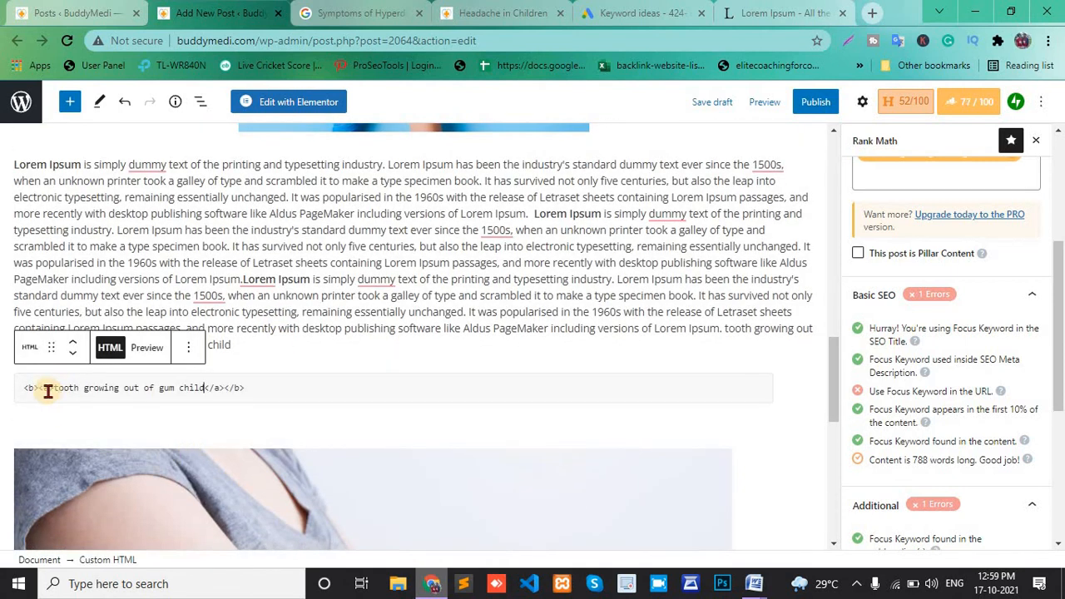
{"action": "type", "text": "href="}
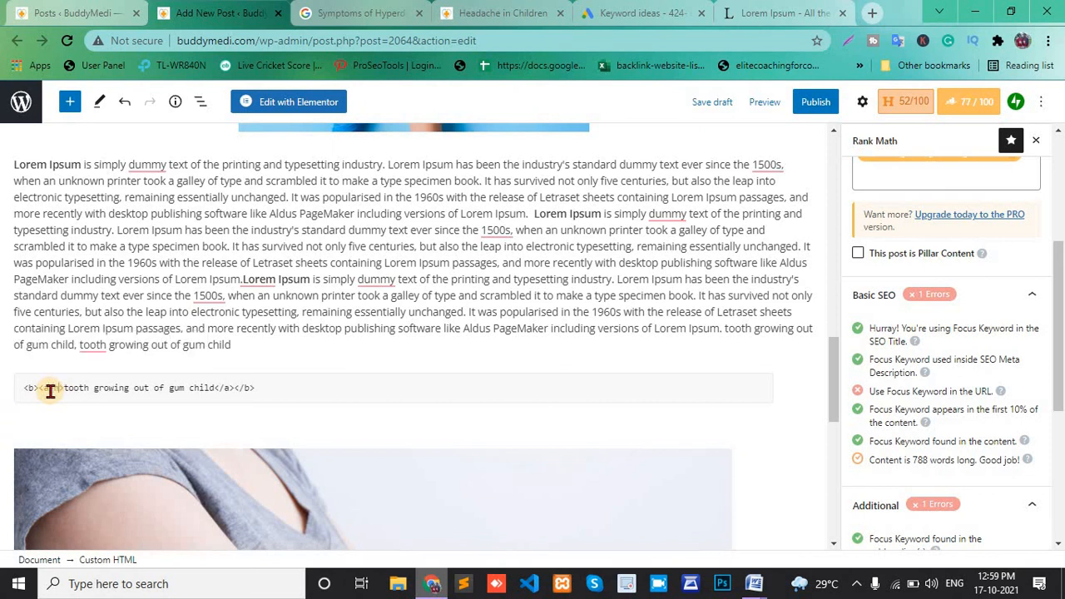
{"action": "type", "text": "\"\""}
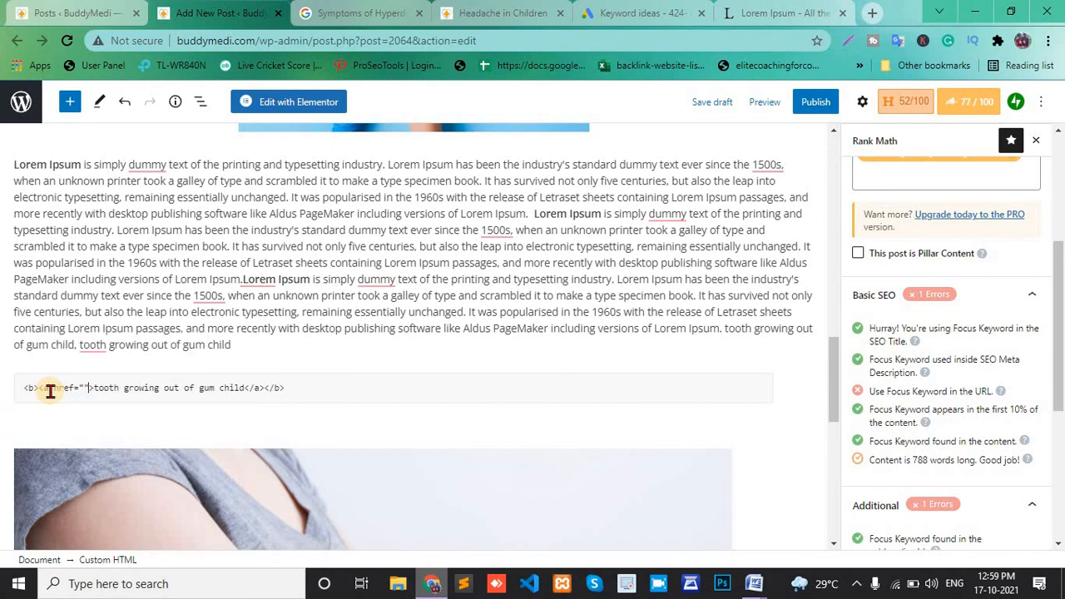
{"action": "left_click", "coordinate": [491, 13]}
{"action": "key", "text": "Return"}
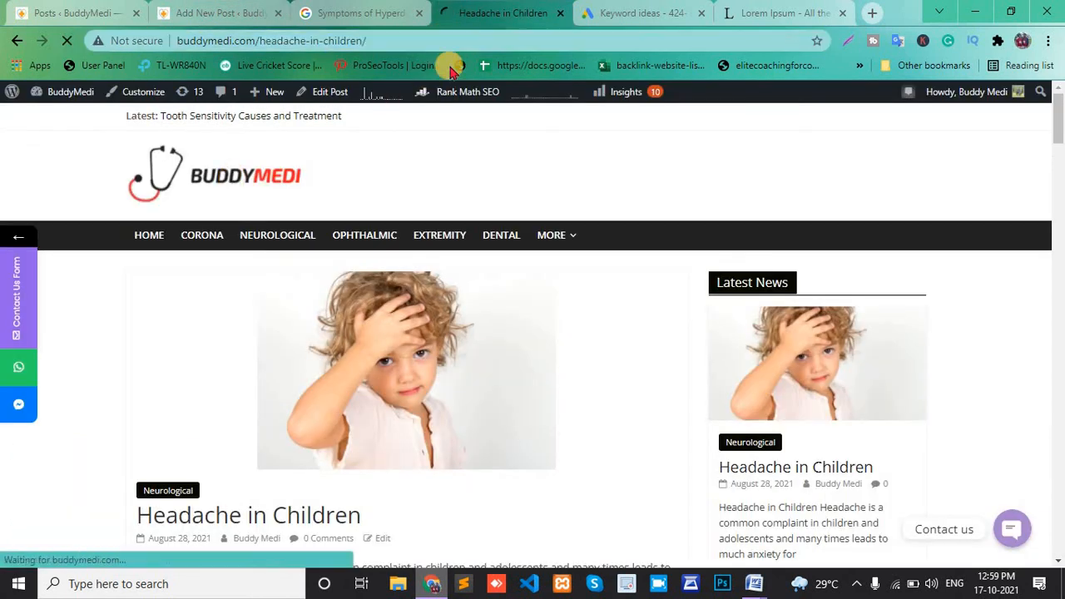
{"action": "left_click", "coordinate": [526, 41]}
{"action": "type", "text": "buddymedi.com"}
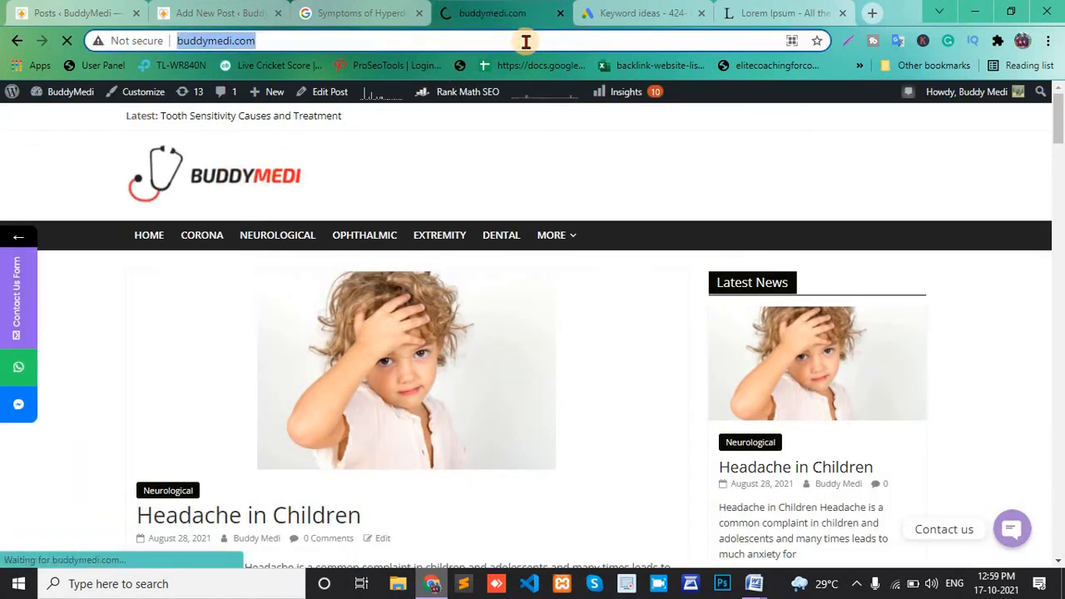
{"action": "key", "text": "Return"}
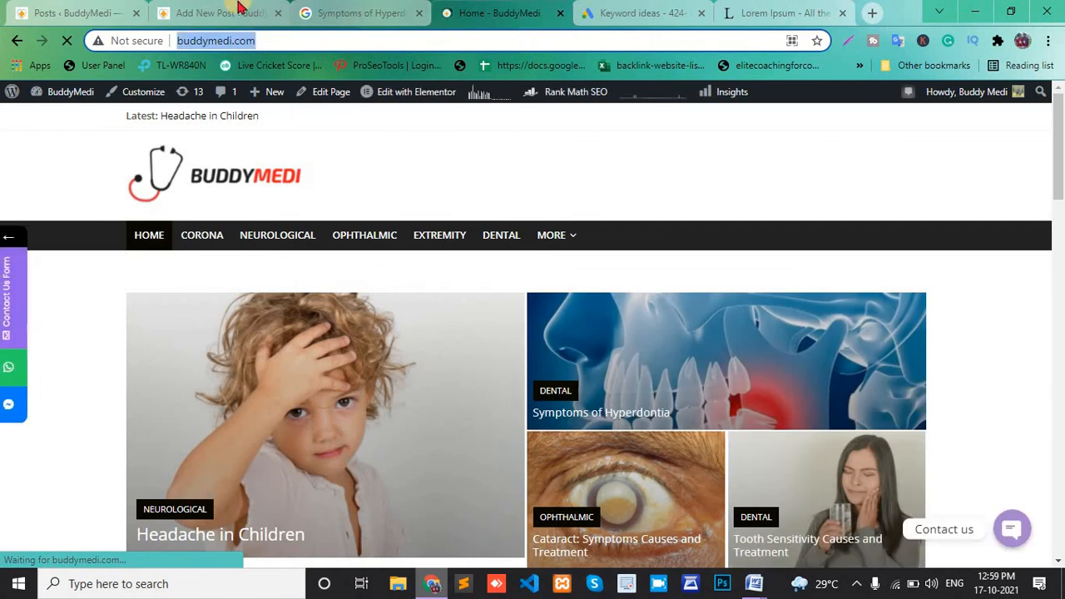
{"action": "left_click", "coordinate": [233, 13]}
{"action": "type", "text": "http://buddymedi.com/"}
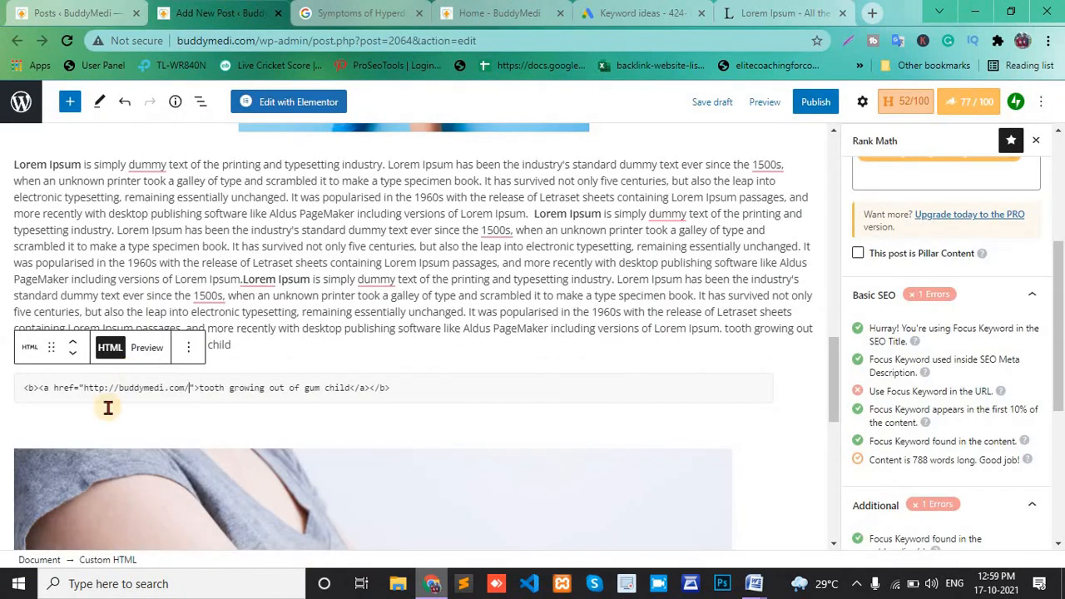
Delete the bold link markup from the Custom HTML block.
{"action": "left_click", "coordinate": [33, 389]}
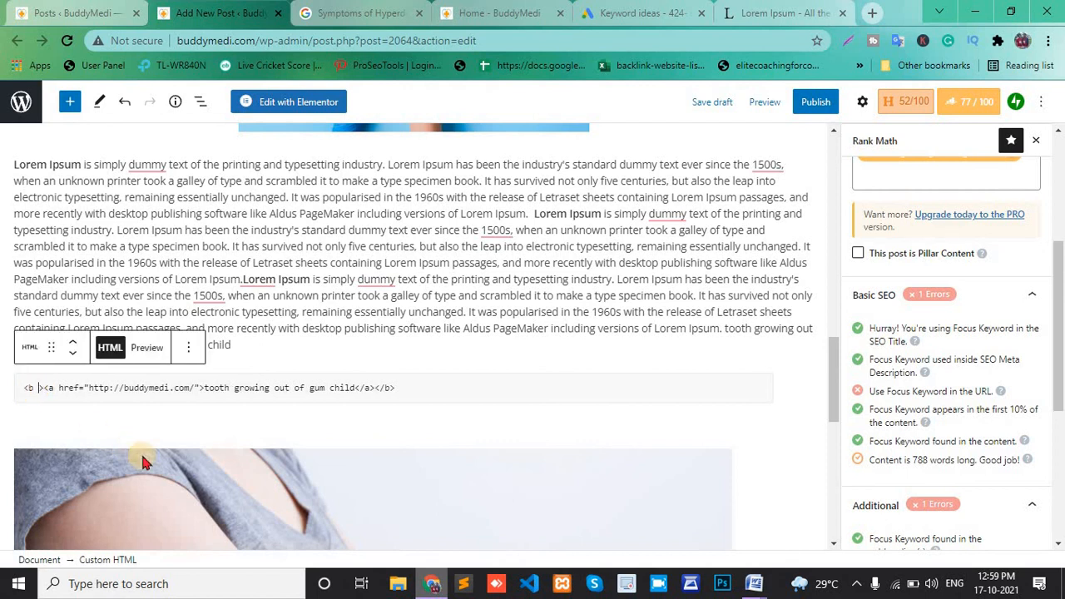
{"action": "key", "text": "BackSpace"}
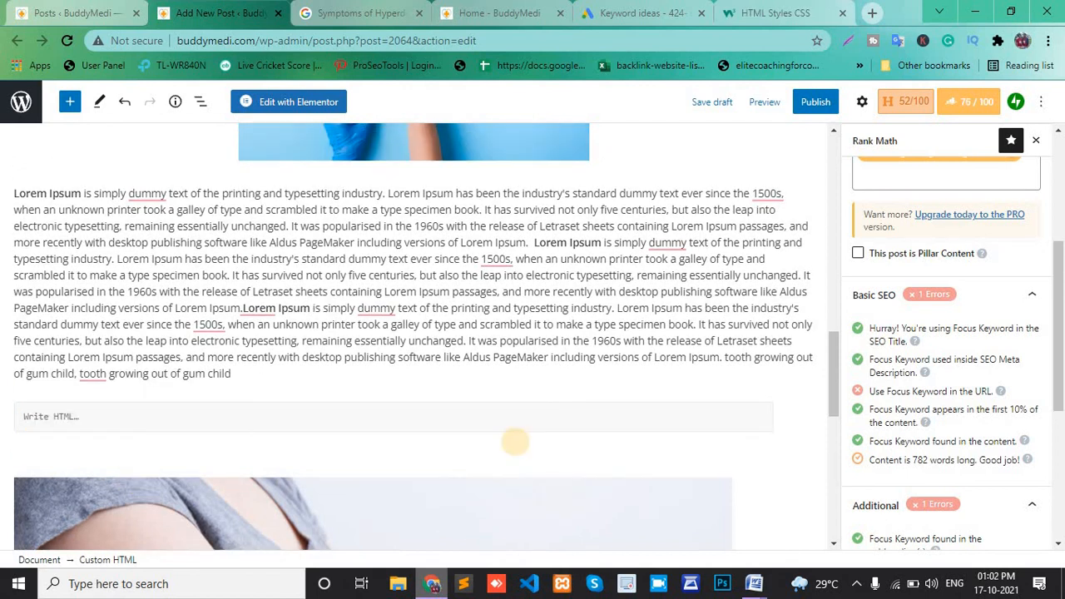